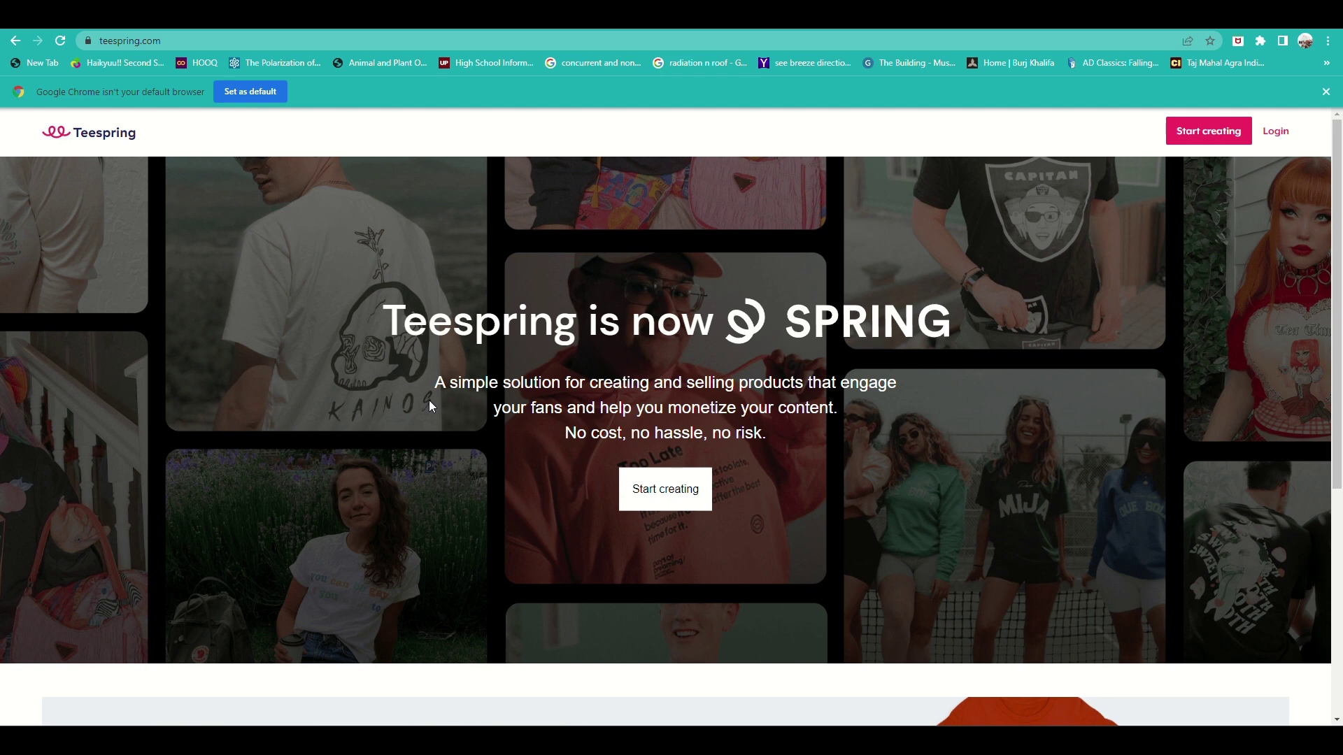
# Step: Scroll the Spring home page and open Discover's Featured Creator Products shop
pyautogui.scroll(-2, 393, 432)
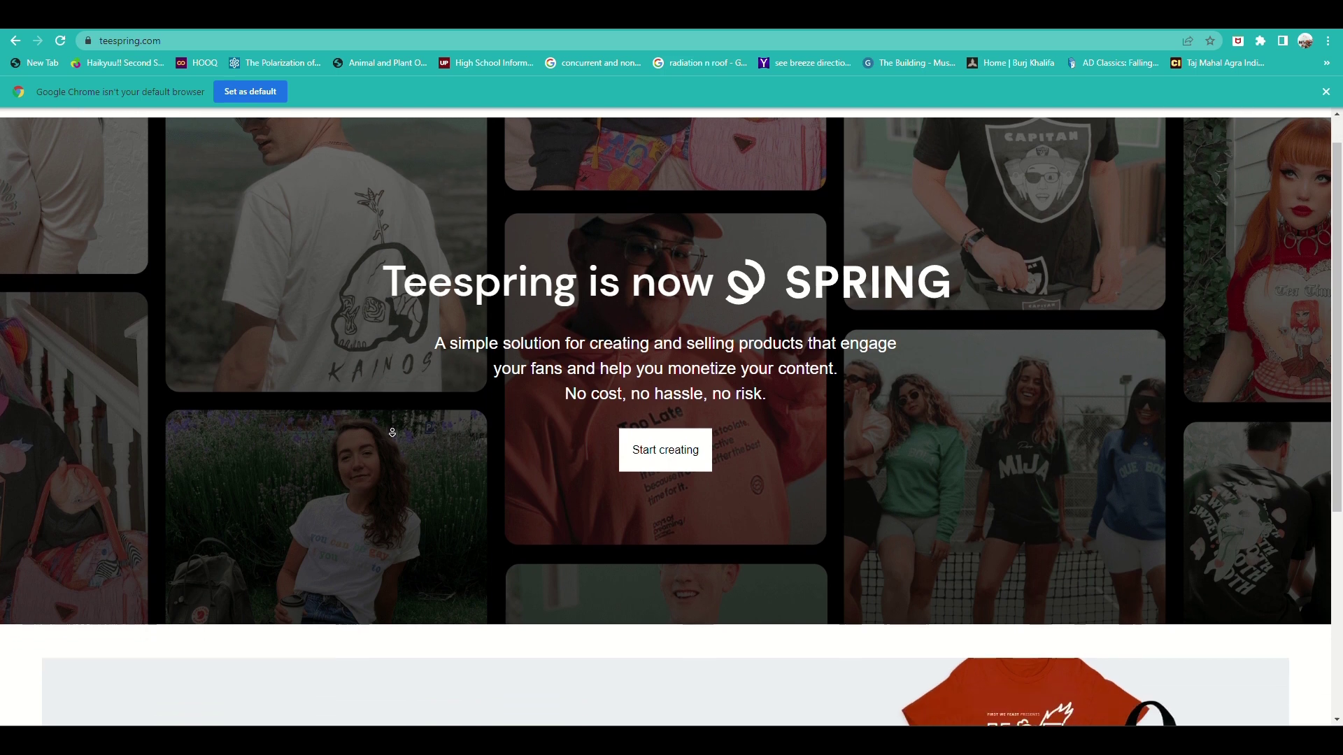
pyautogui.scroll(-2, 393, 432)
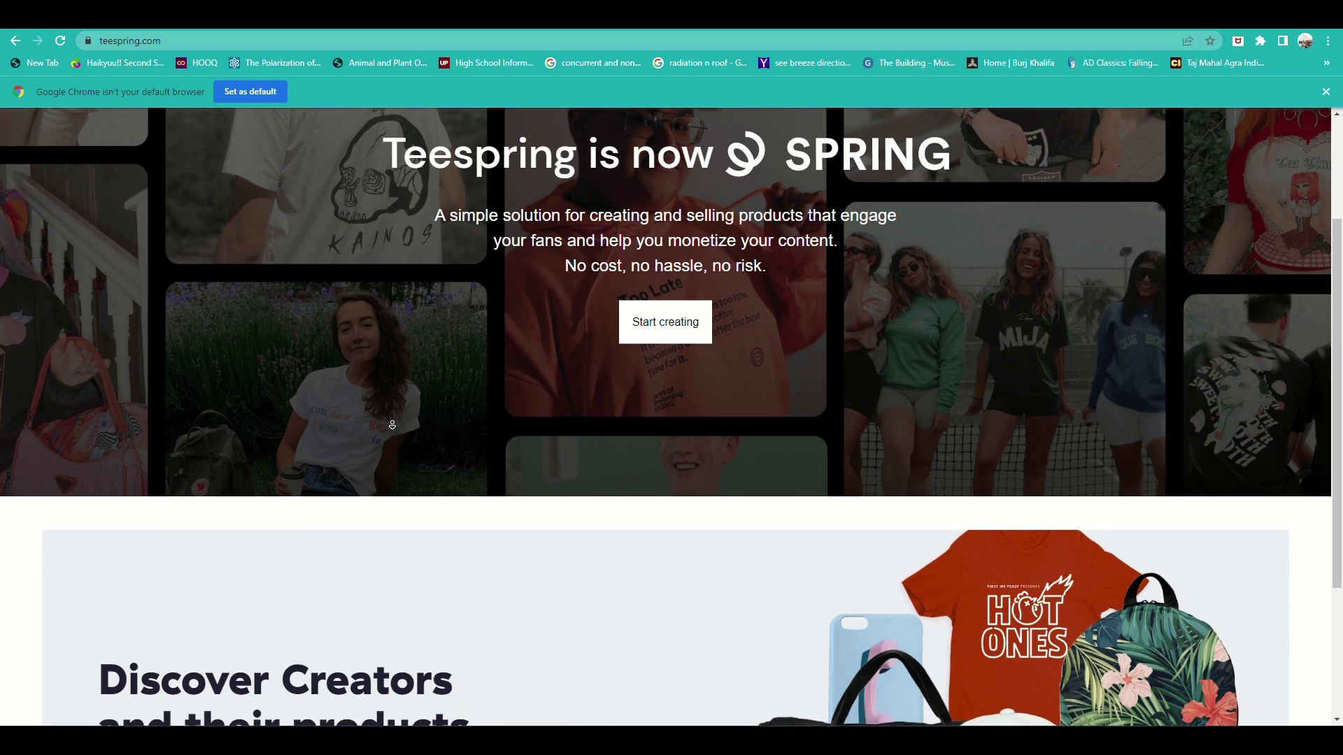
pyautogui.scroll(-2, 392, 424)
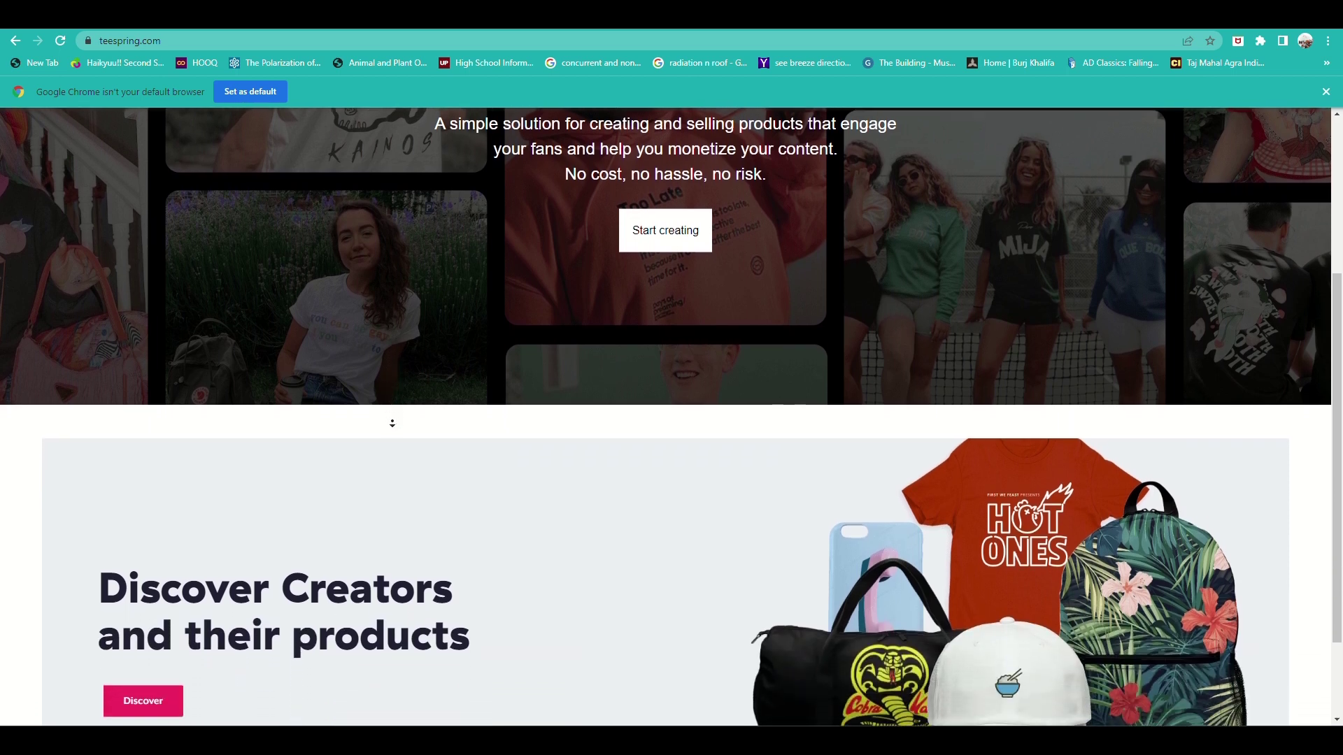
pyautogui.scroll(-1, 392, 418)
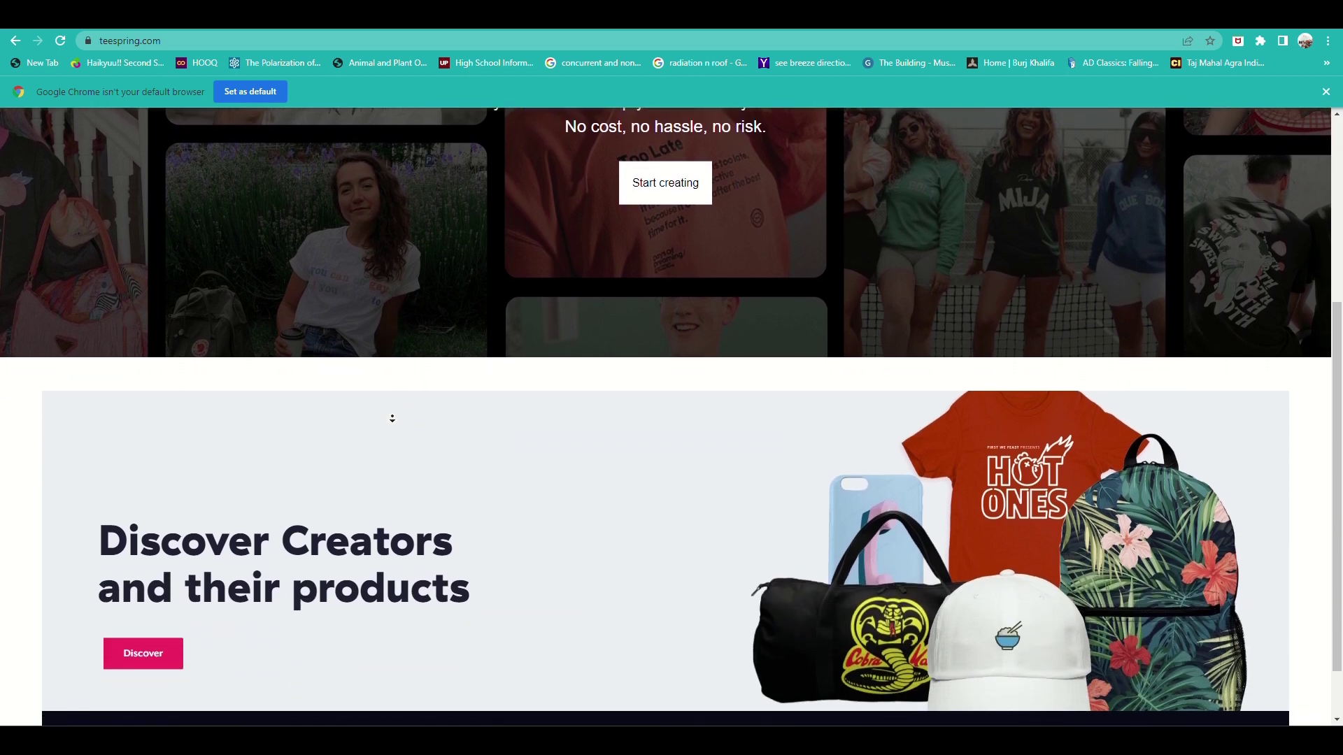
pyautogui.scroll(-1, 392, 419)
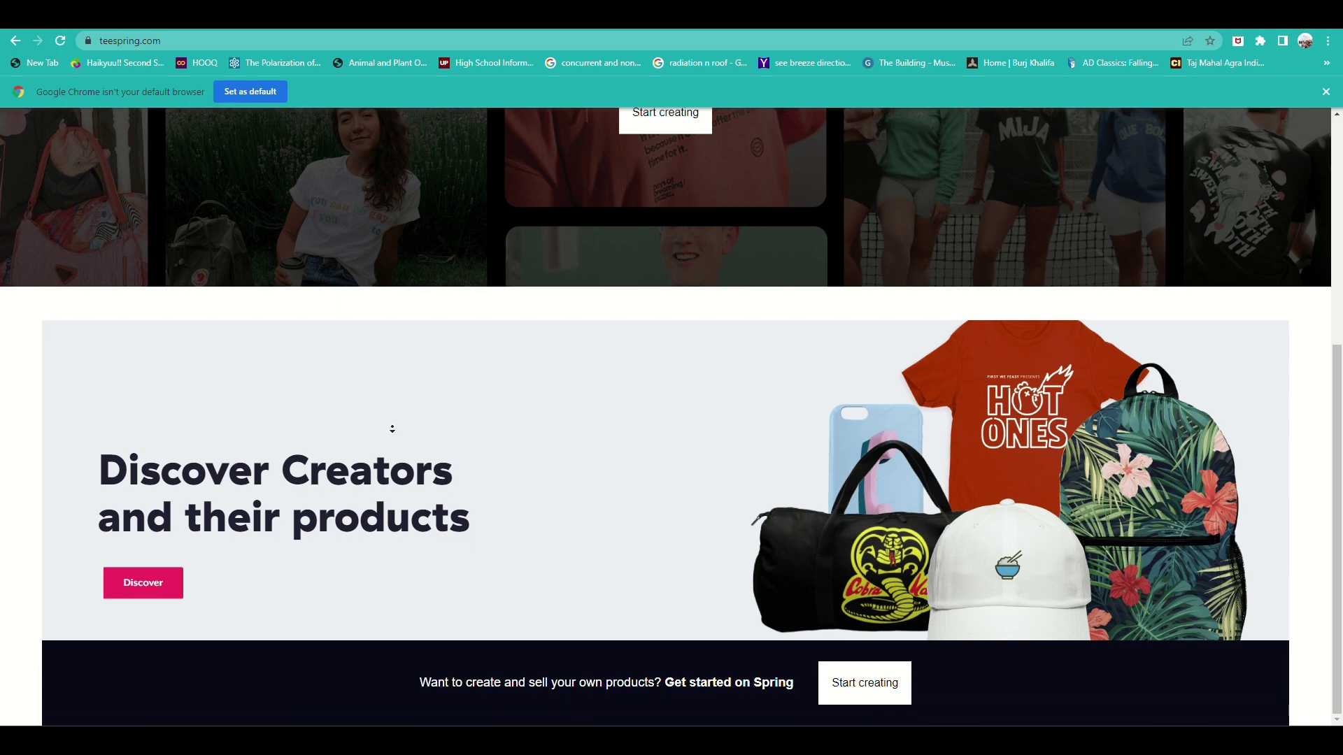
pyautogui.scroll(4, 391, 422)
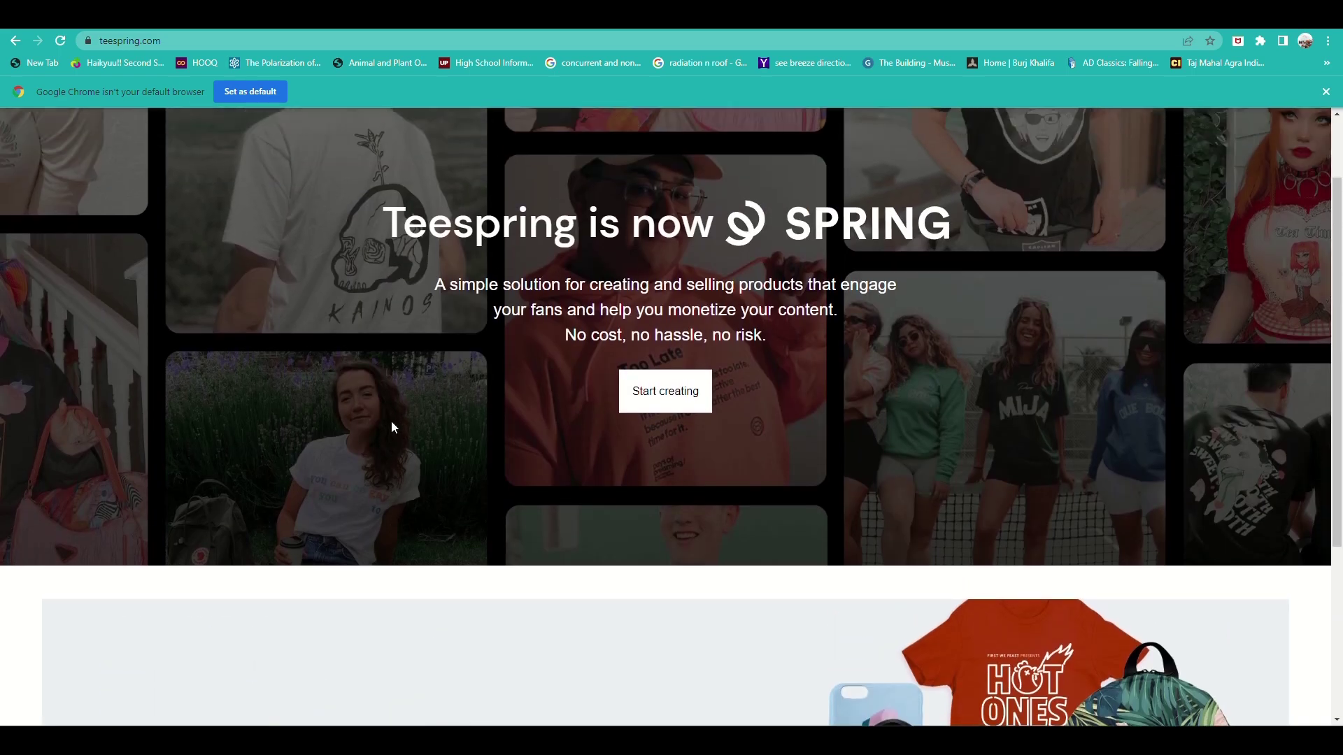
pyautogui.scroll(-4, 392, 427)
pyautogui.click(108, 583)
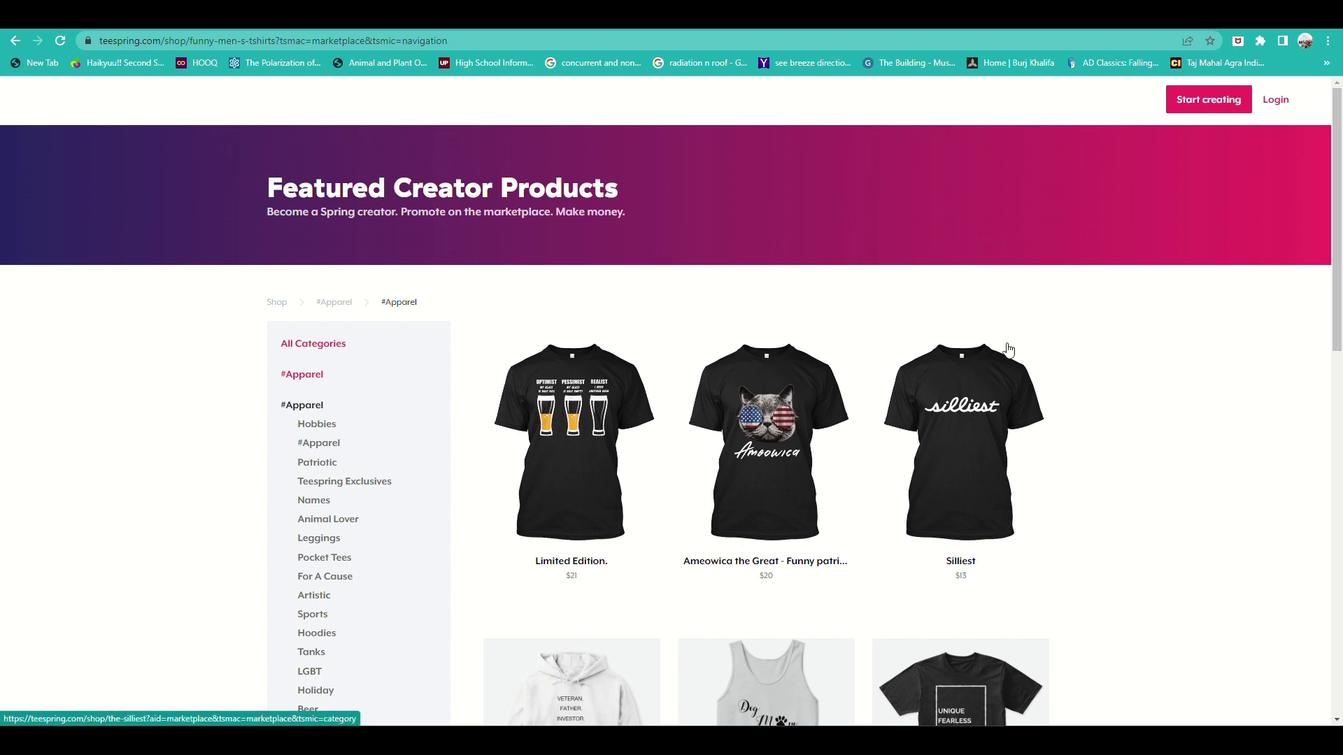
# Step: Browse the #Apparel tees, hoodies and tanks grid, then return to the home page
pyautogui.scroll(-2, 1019, 354)
pyautogui.scroll(-3, 948, 337)
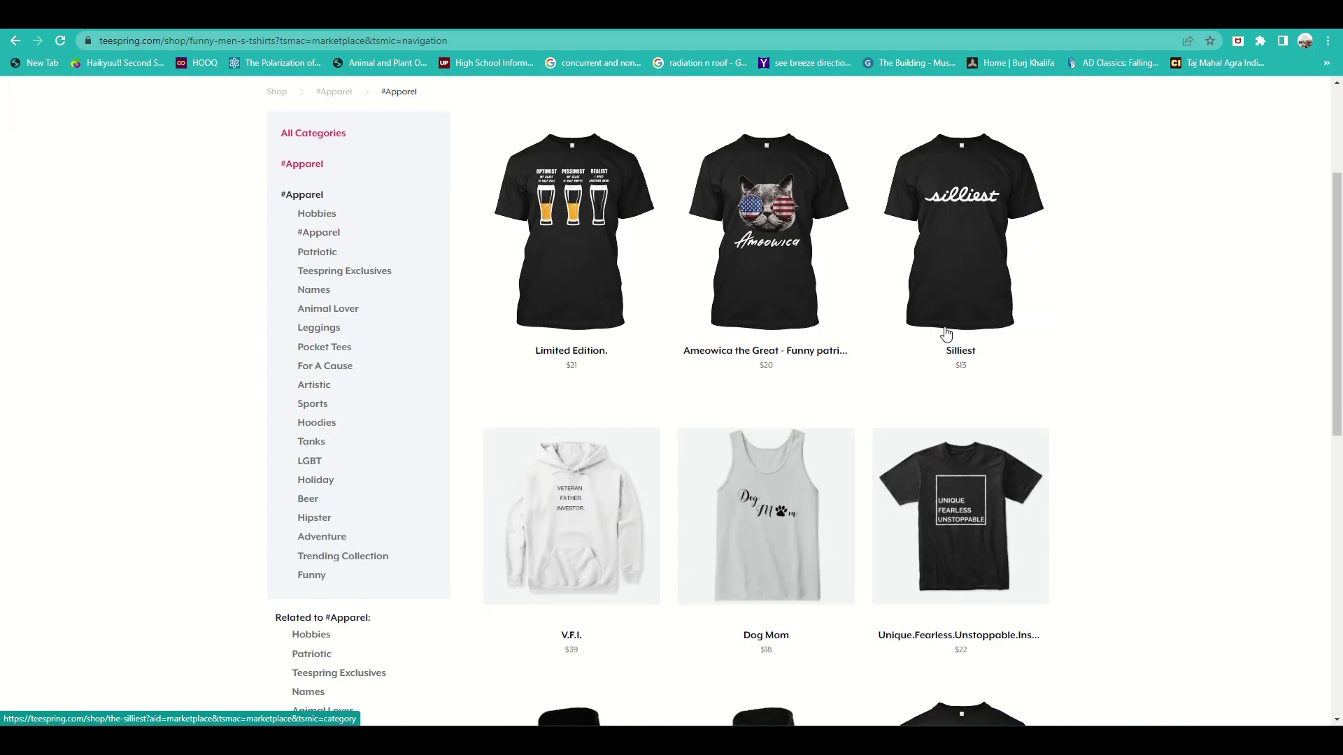
pyautogui.scroll(-2, 946, 335)
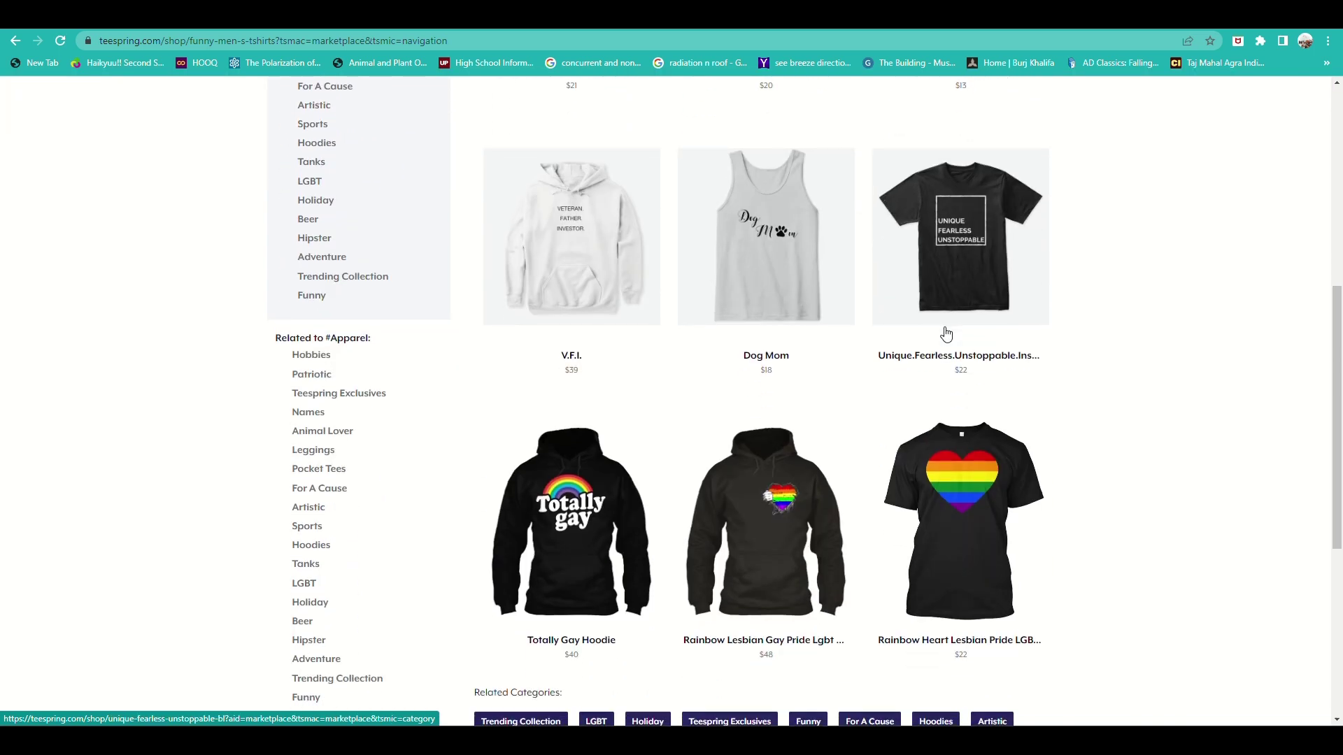
pyautogui.scroll(-3, 946, 334)
pyautogui.scroll(-2, 946, 334)
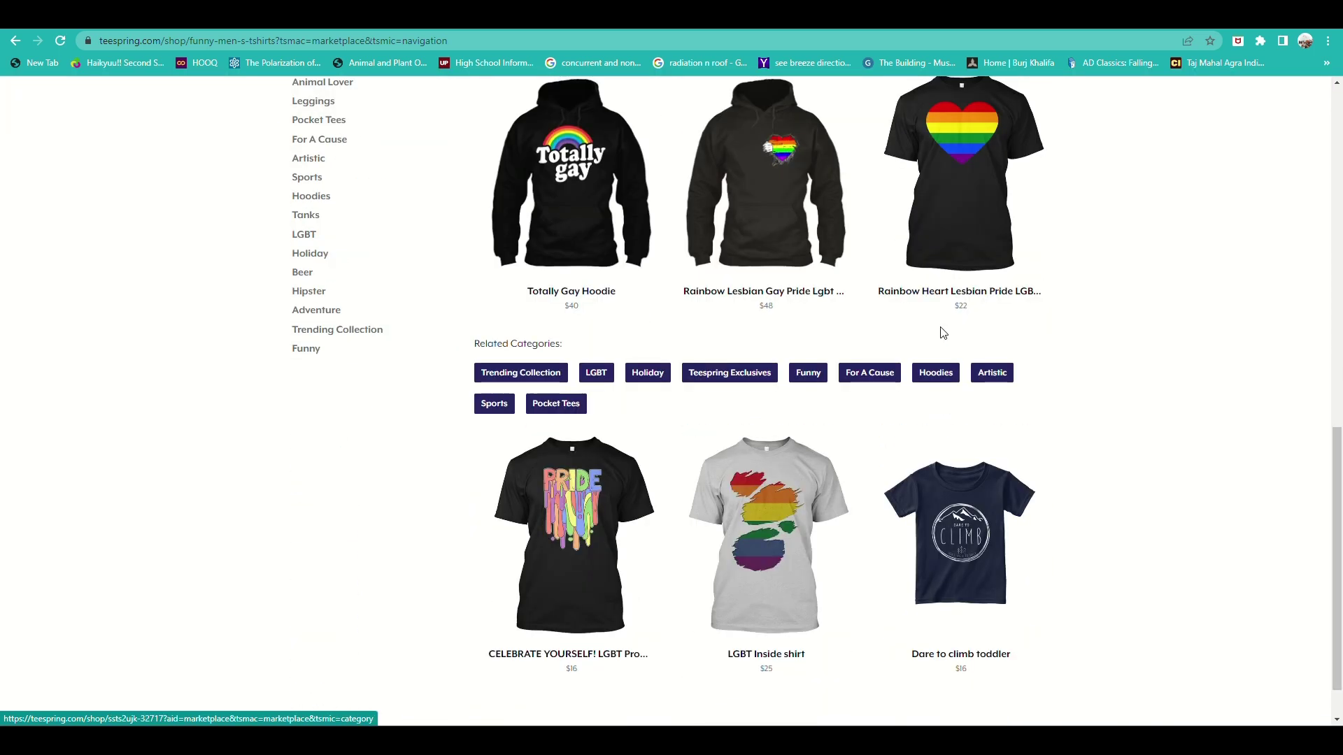
pyautogui.scroll(-1, 947, 333)
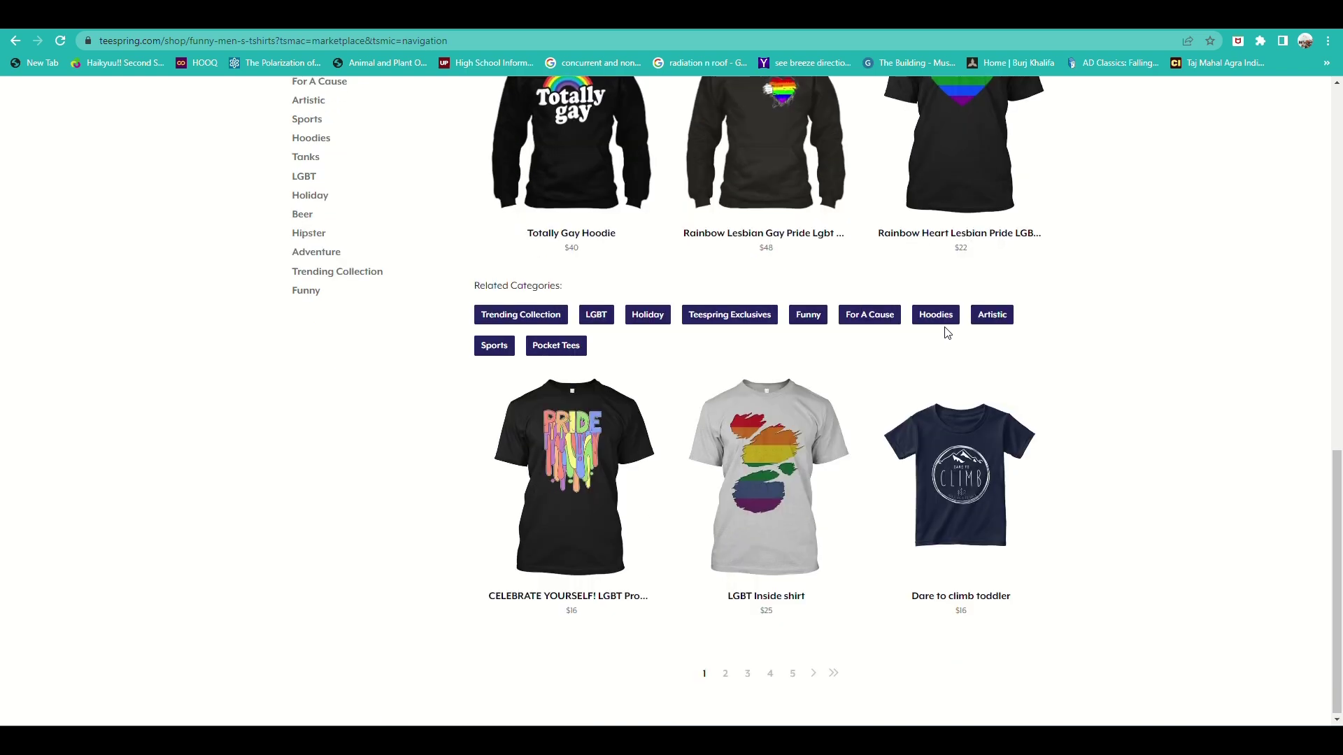
pyautogui.scroll(7, 947, 334)
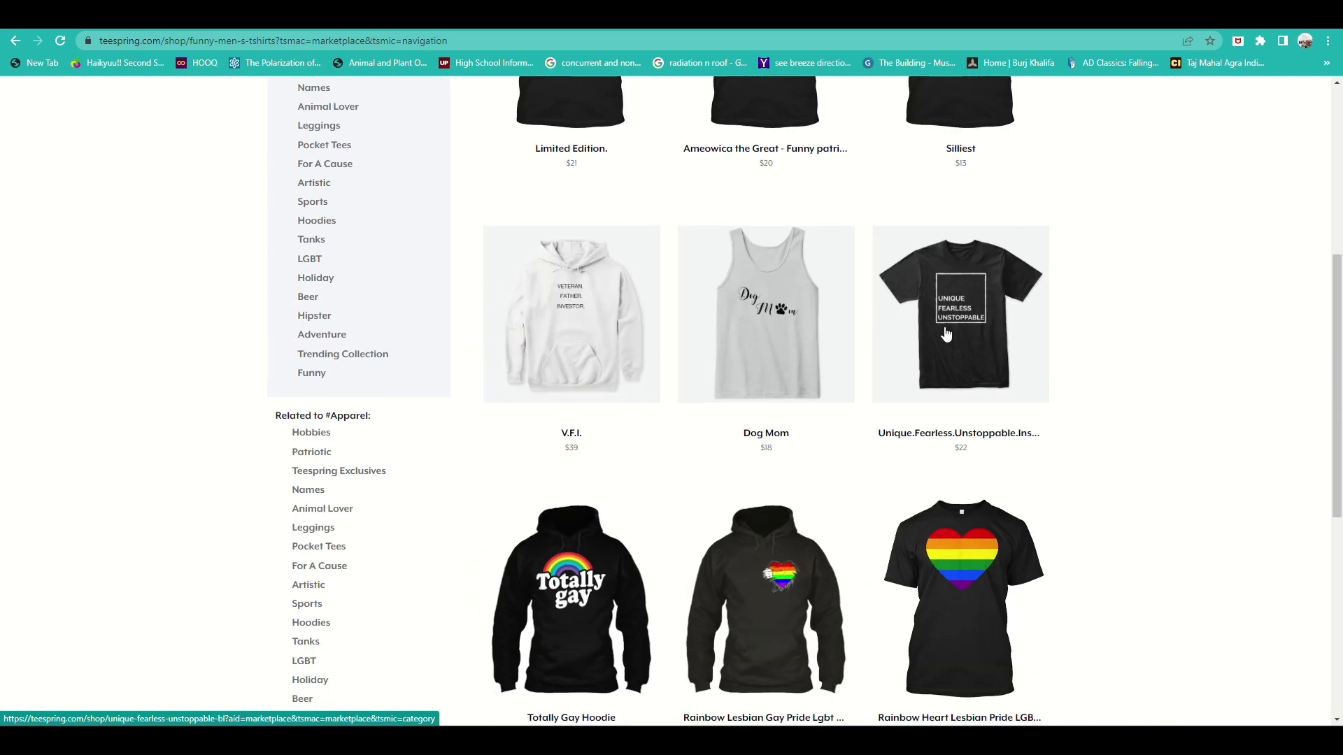
pyautogui.scroll(5, 946, 334)
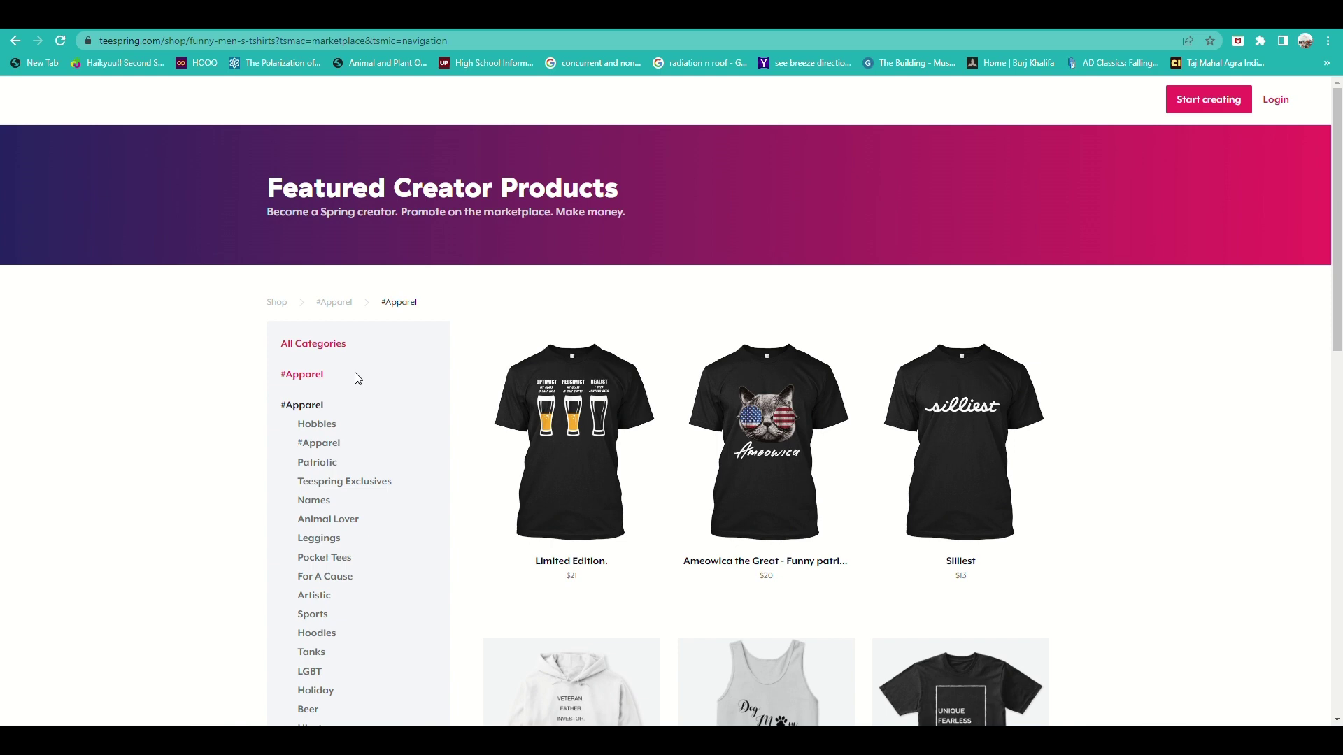
pyautogui.scroll(-2, 361, 376)
pyautogui.scroll(-4, 363, 378)
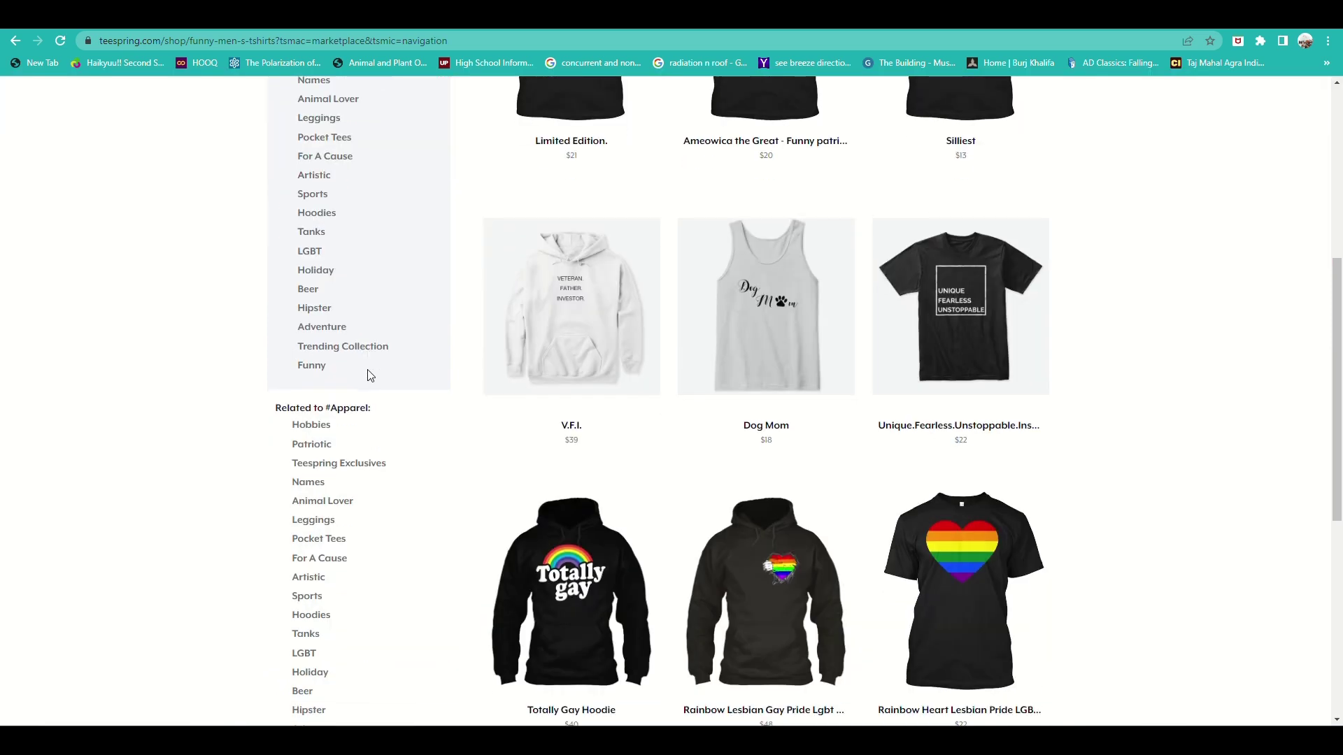
pyautogui.scroll(-2, 370, 376)
pyautogui.scroll(-2, 369, 377)
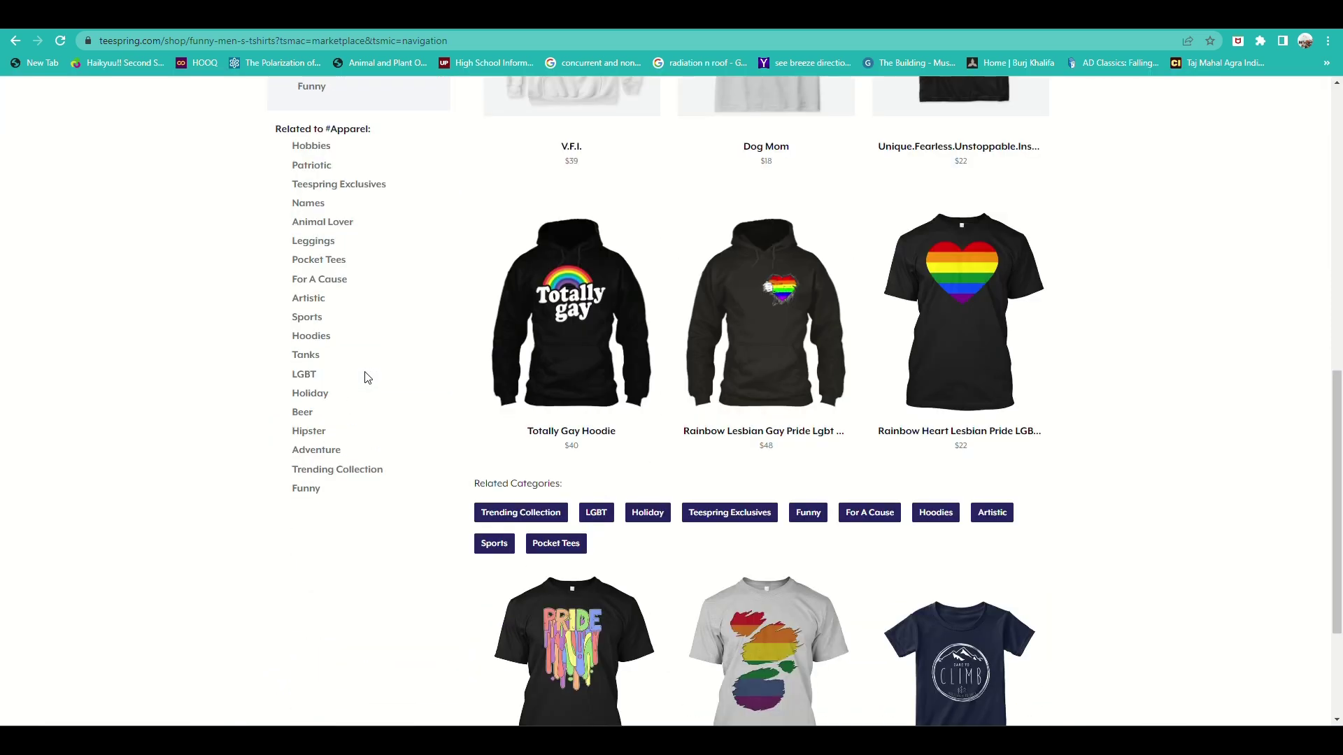
pyautogui.scroll(10, 364, 378)
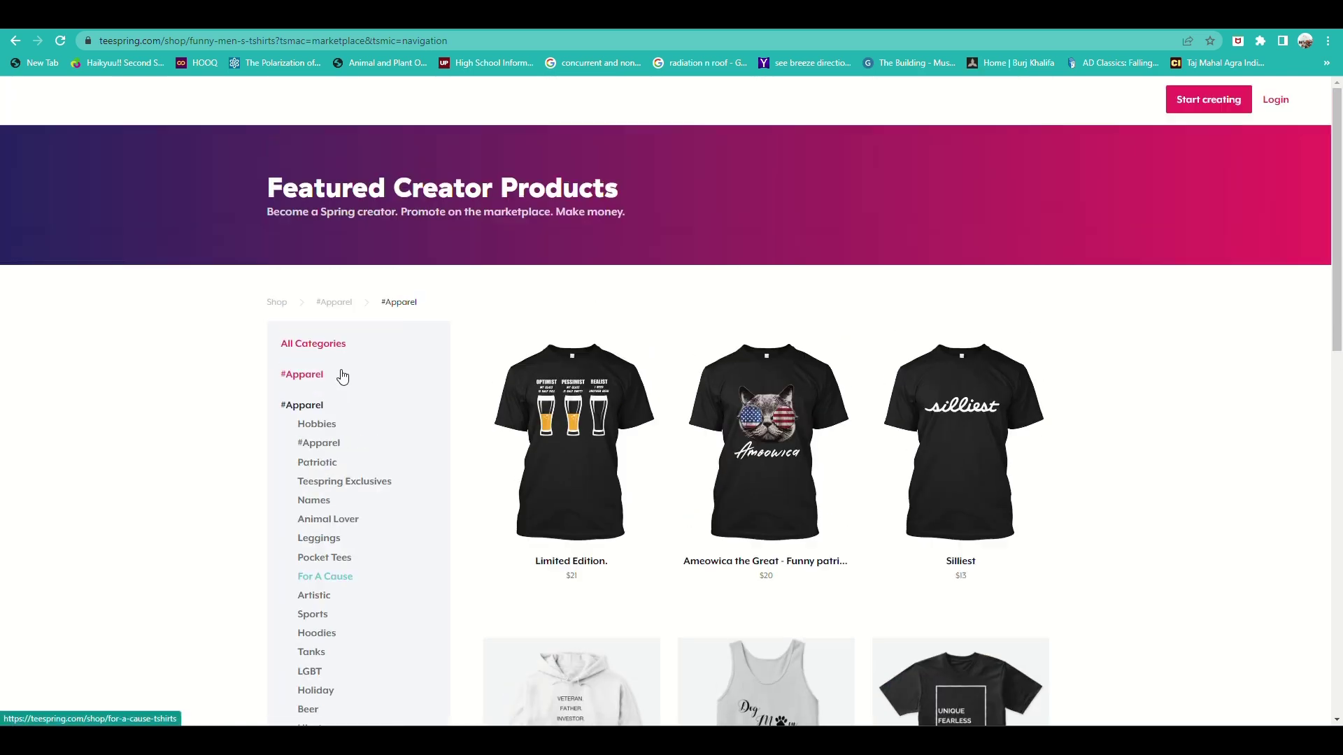
pyautogui.click(281, 305)
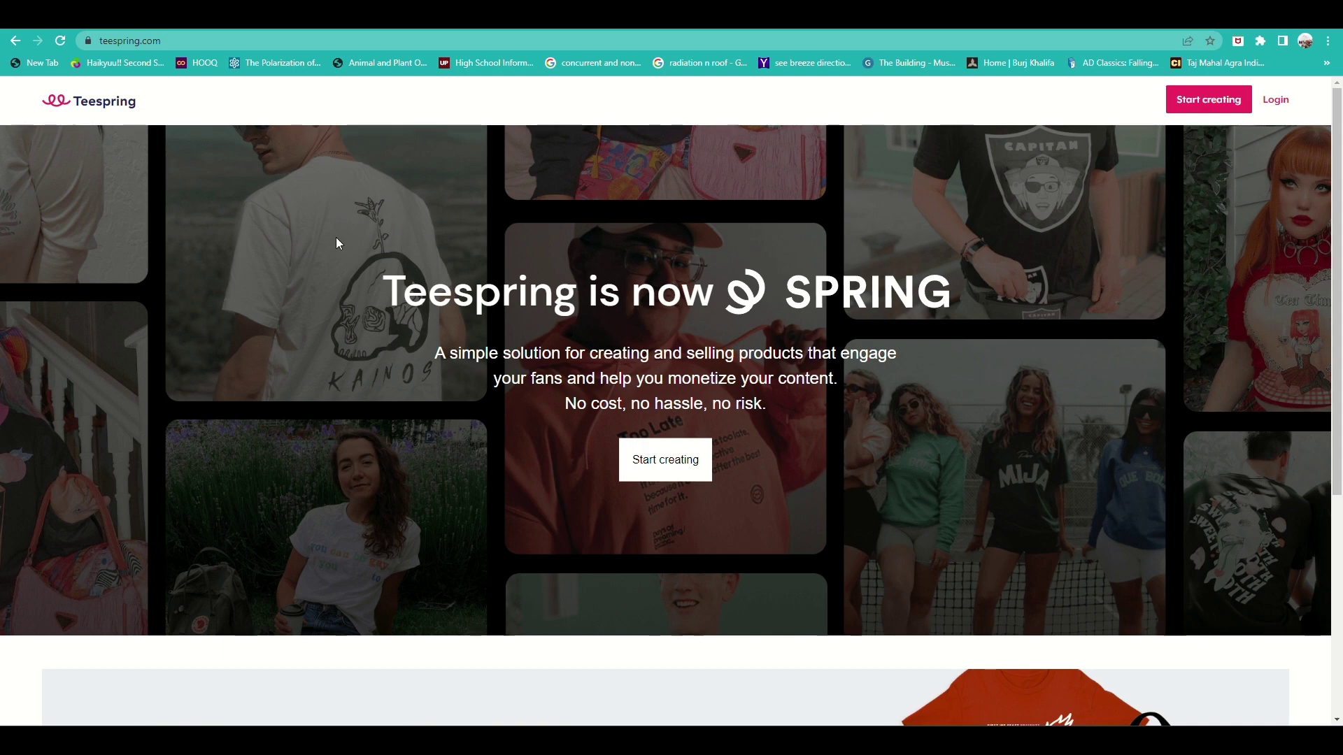
# Step: Choose Start creating to begin signing up as a Spring creator
pyautogui.scroll(-5, 336, 237)
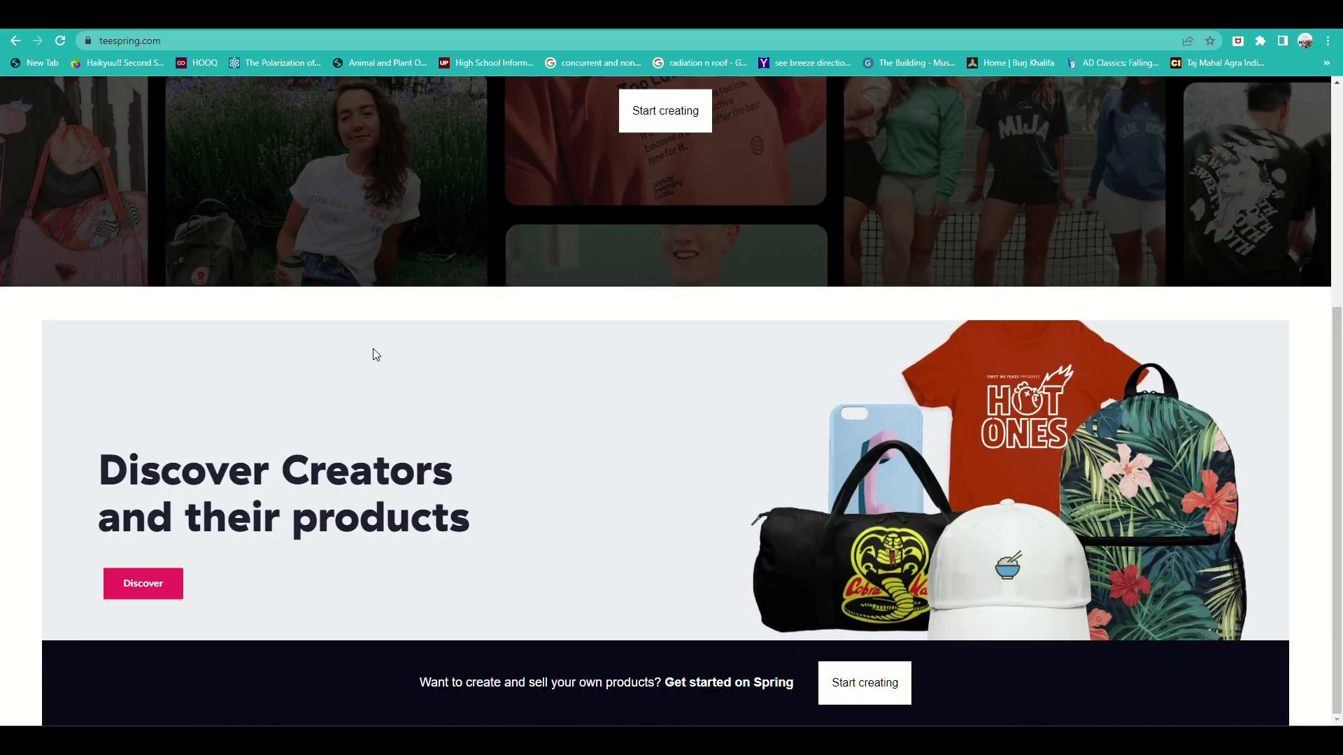
pyautogui.scroll(5, 372, 347)
pyautogui.click(1208, 99)
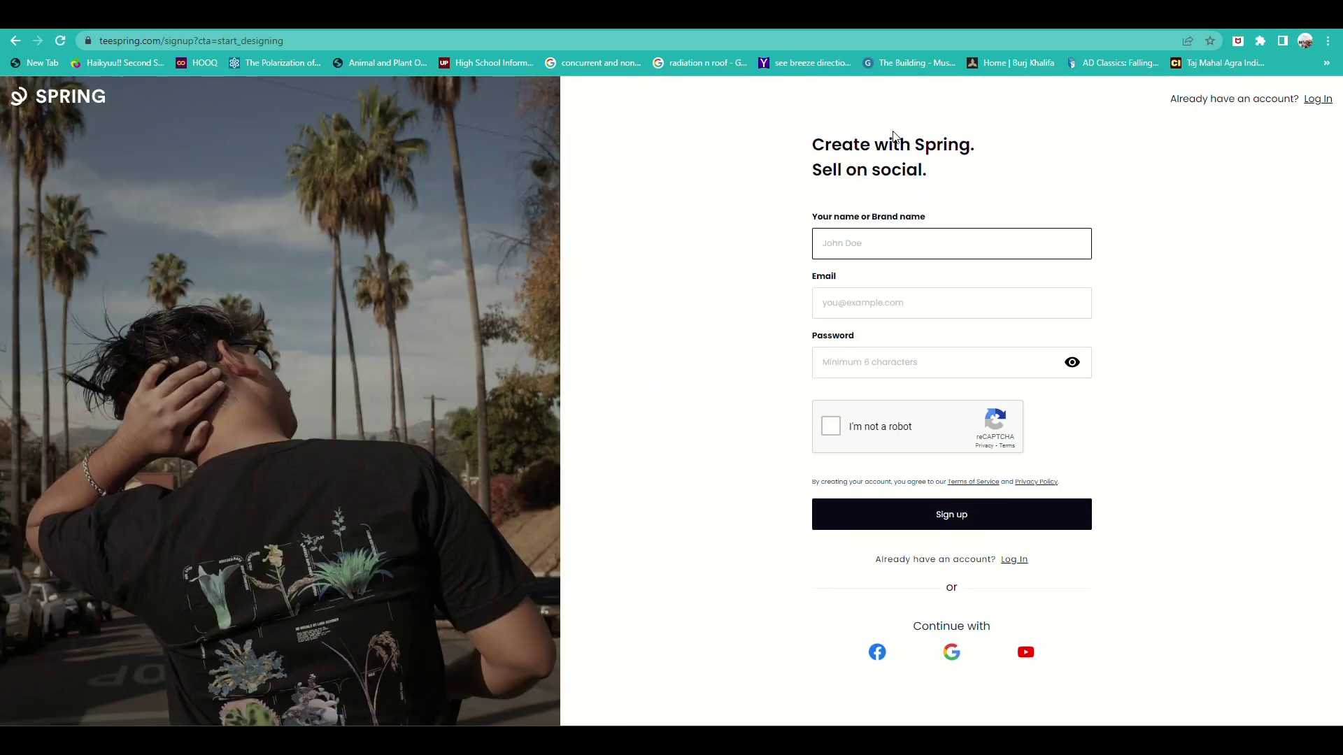
# Step: Enter the name or brand name and paste in the account email address
pyautogui.write('zo')
pyautogui.click(875, 302)
pyautogui.click(923, 339)
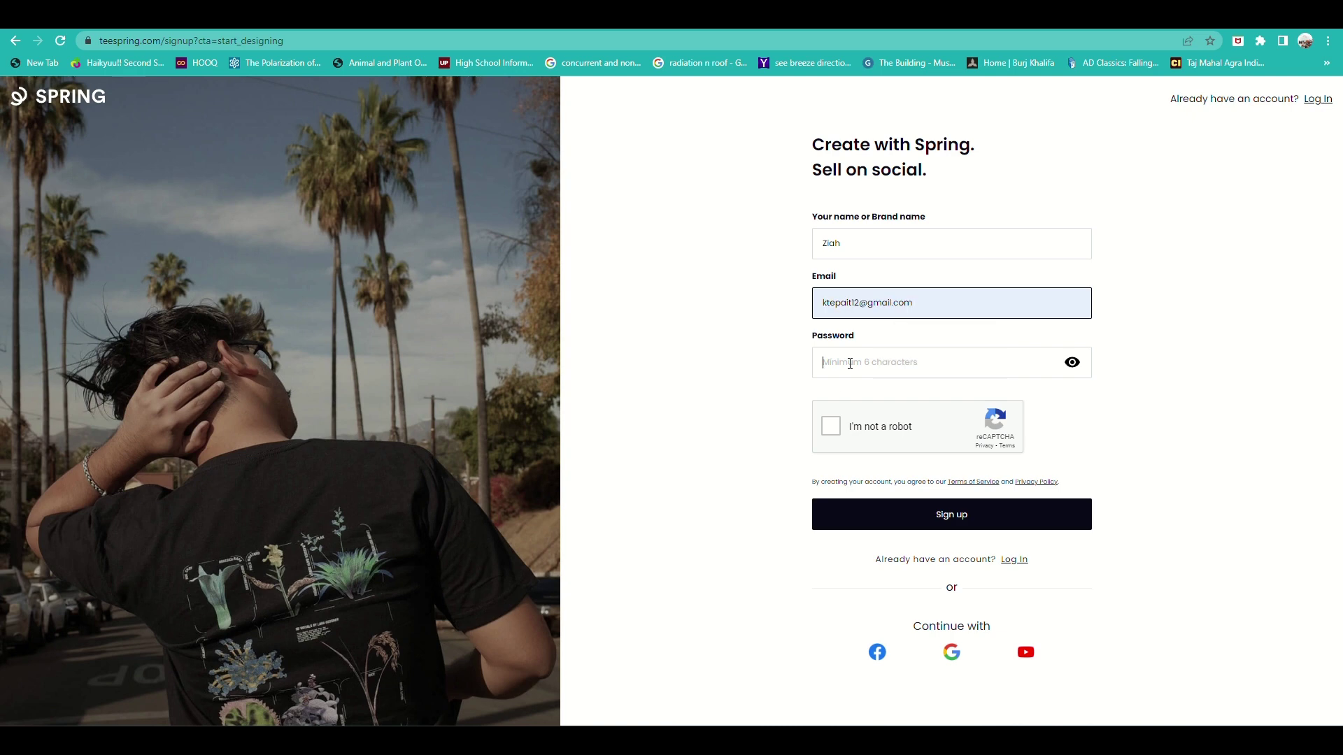
pyautogui.click(850, 363)
pyautogui.click(849, 302)
pyautogui.hotkey('ctrl', 'a')
pyautogui.press('BackSpace')
pyautogui.rightClick(850, 303)
pyautogui.click(869, 410)
# Step: Enter and verify a password, tick the reCAPTCHA box, and submit the sign-up form
pyautogui.click(866, 362)
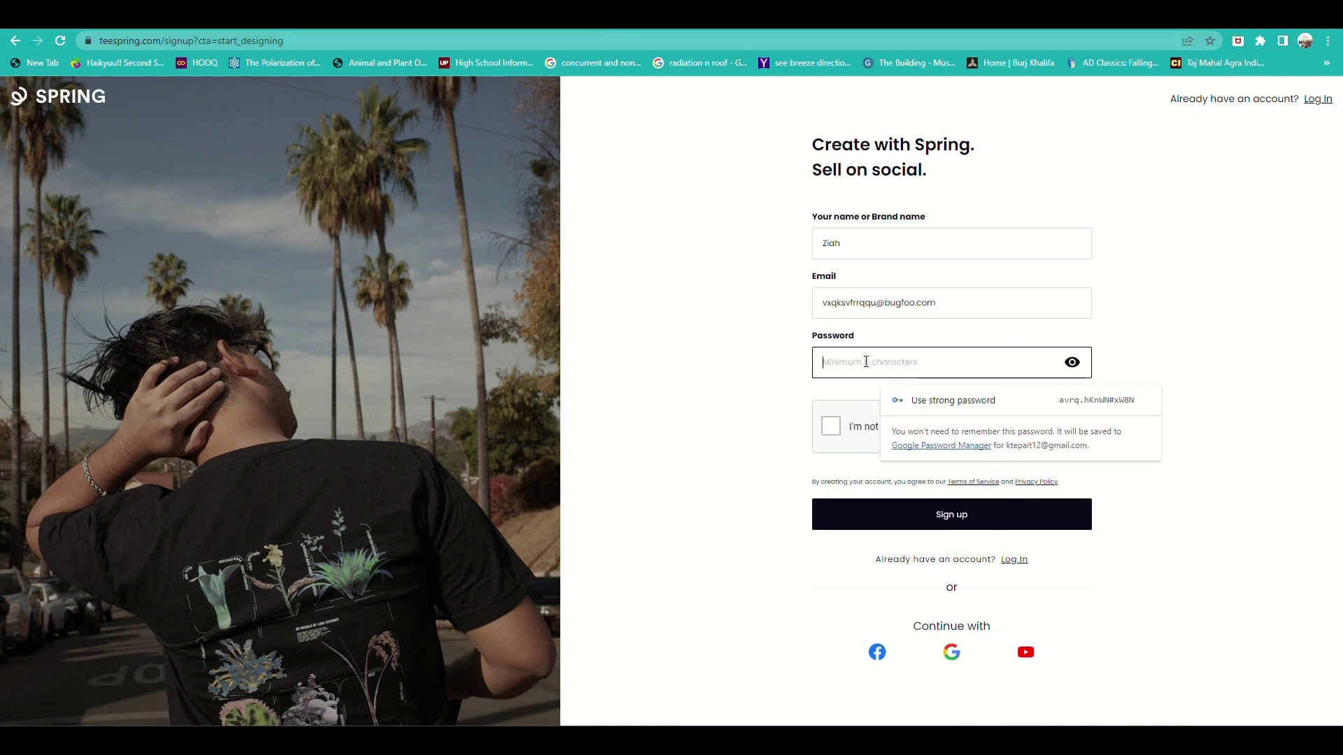
pyautogui.write('•••••••')
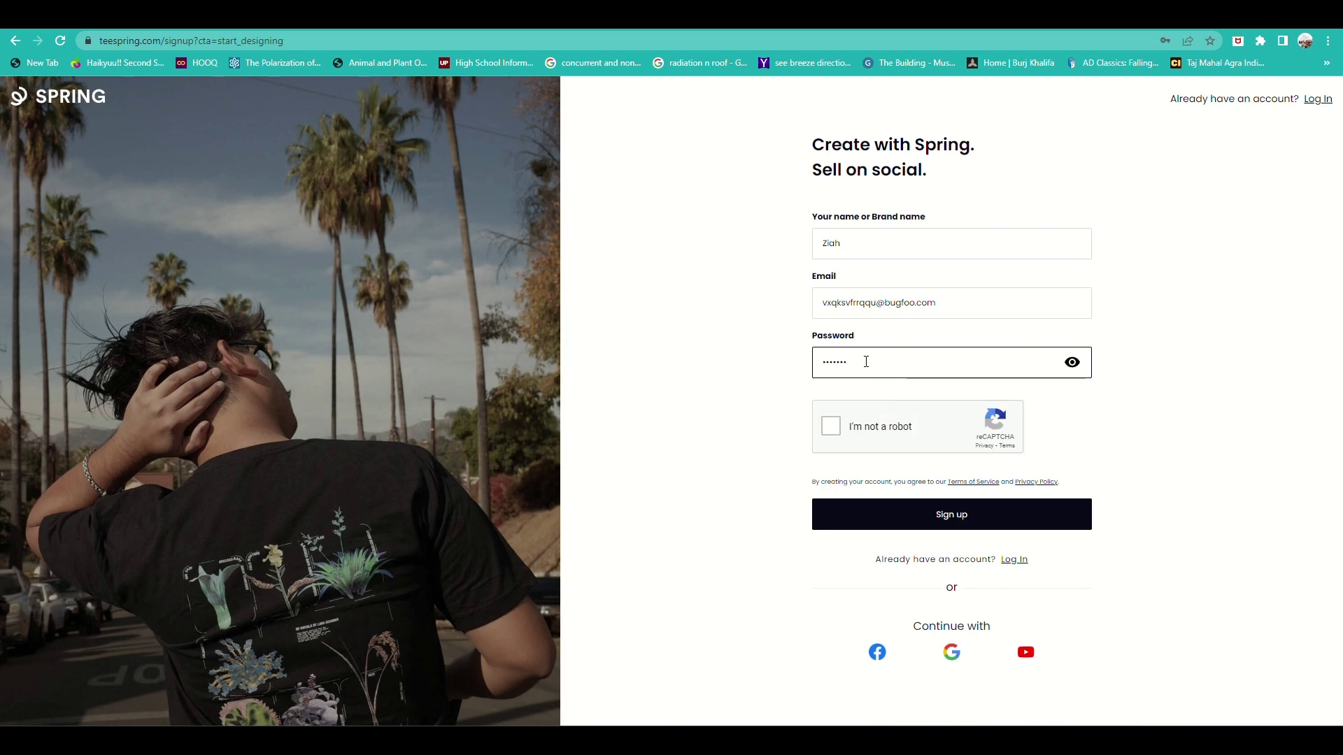
pyautogui.write('•••')
pyautogui.click(1072, 362)
pyautogui.click(1072, 362)
pyautogui.click(831, 426)
pyautogui.click(852, 513)
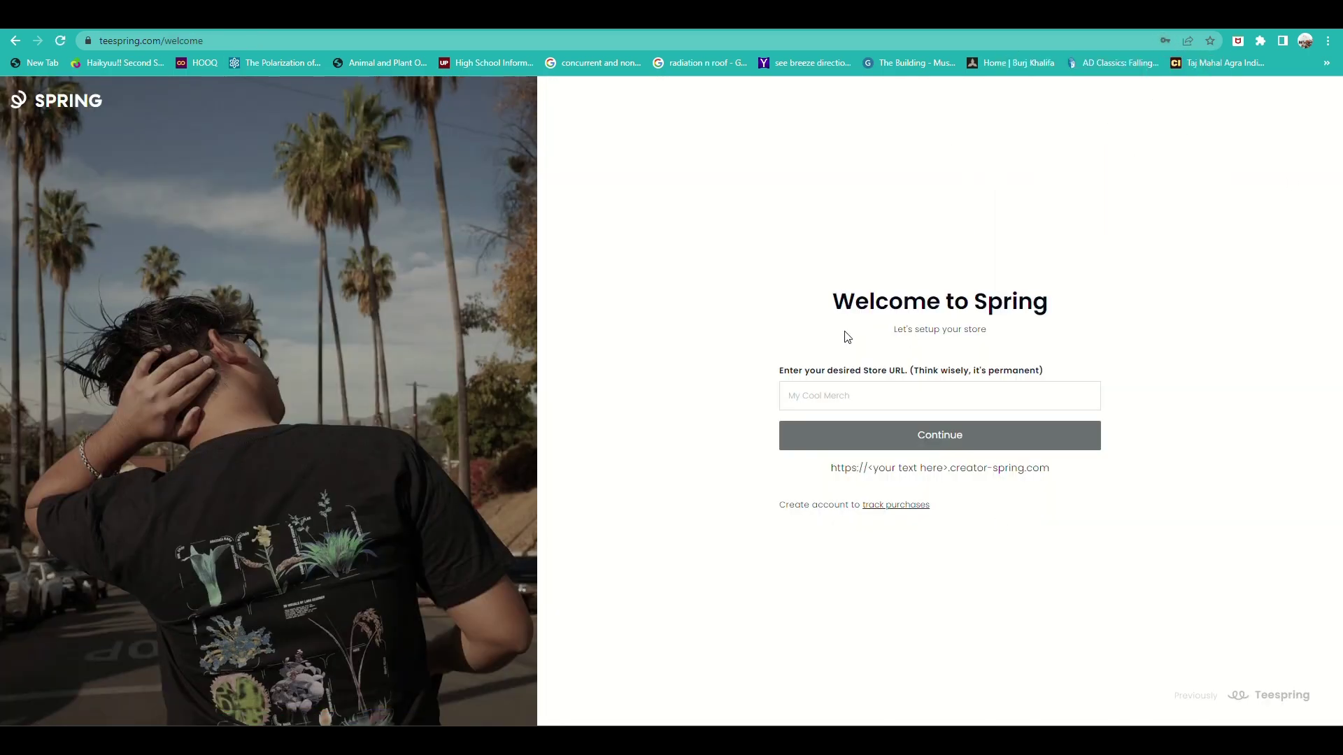
# Step: Set the permanent store URL to ziTees and continue to the product catalogue
pyautogui.click(921, 394)
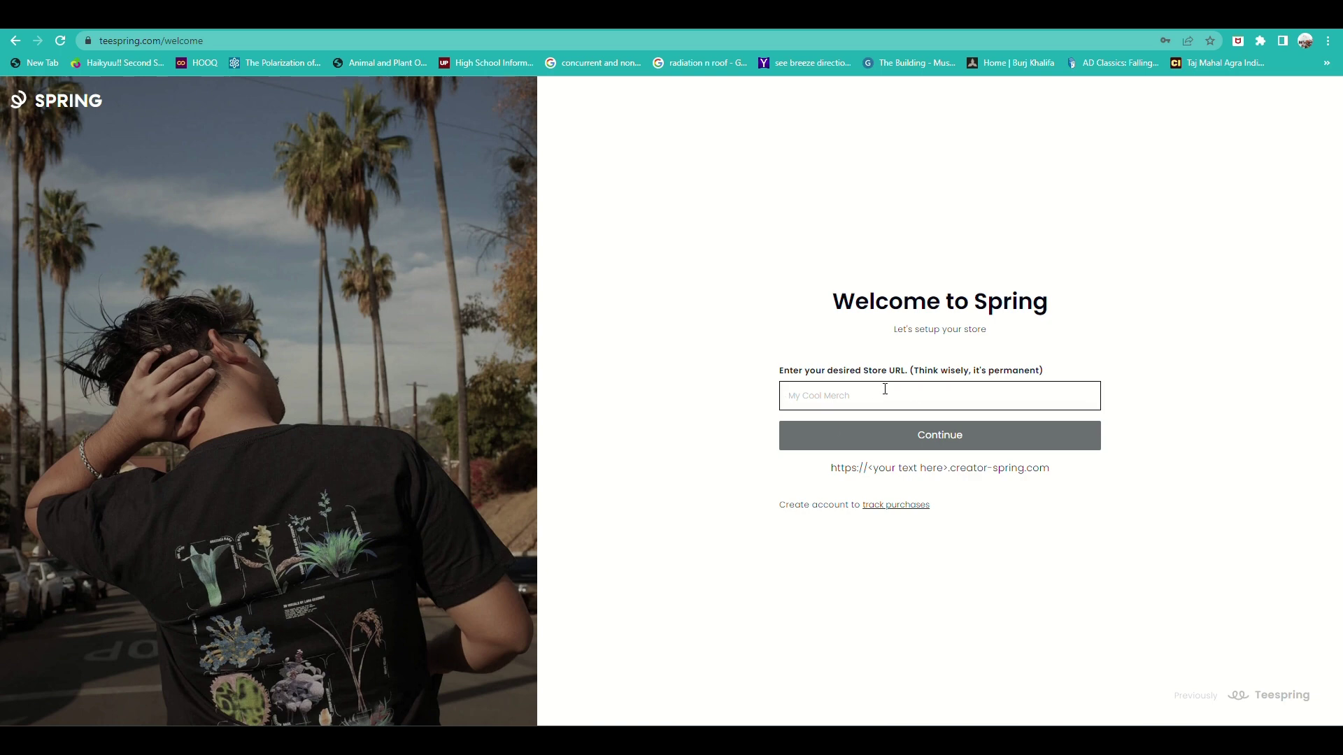
pyautogui.write('zee')
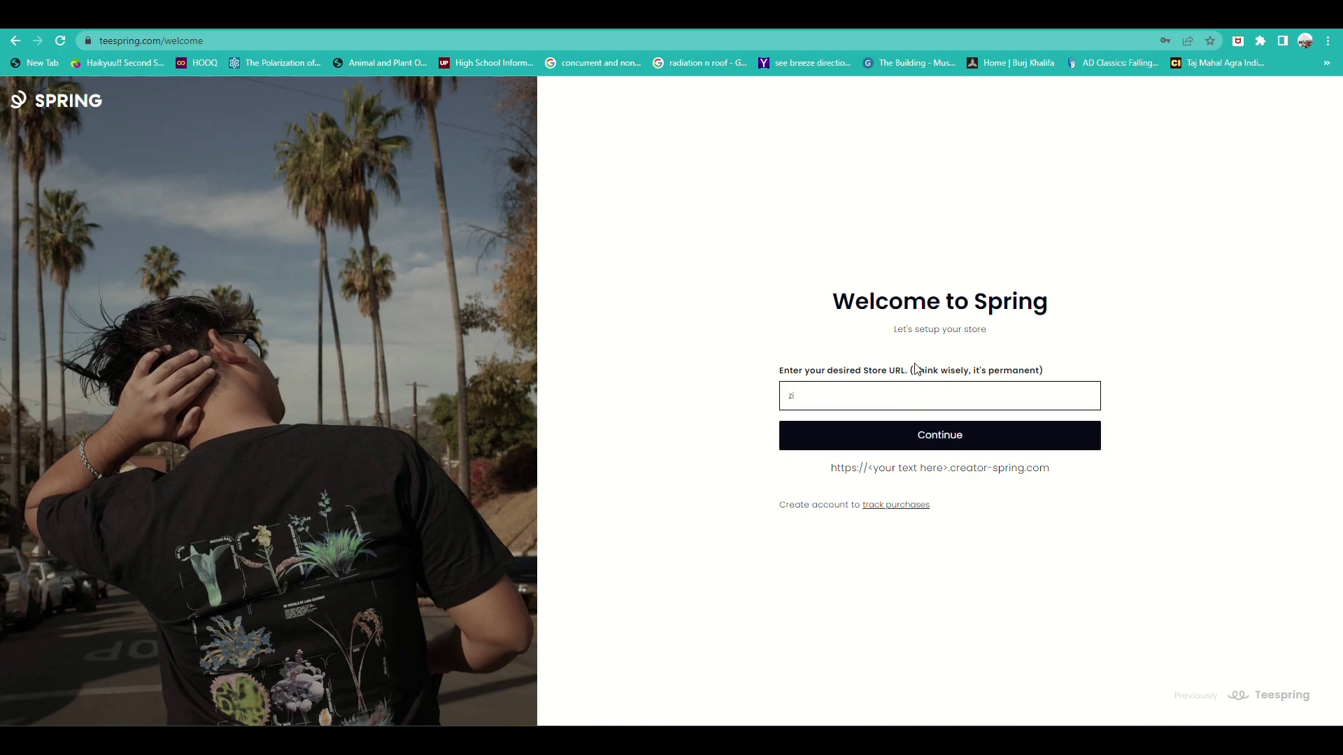
pyautogui.hotkey('shift', 'Left')
pyautogui.hotkey('shift', 'Left')
pyautogui.click(823, 439)
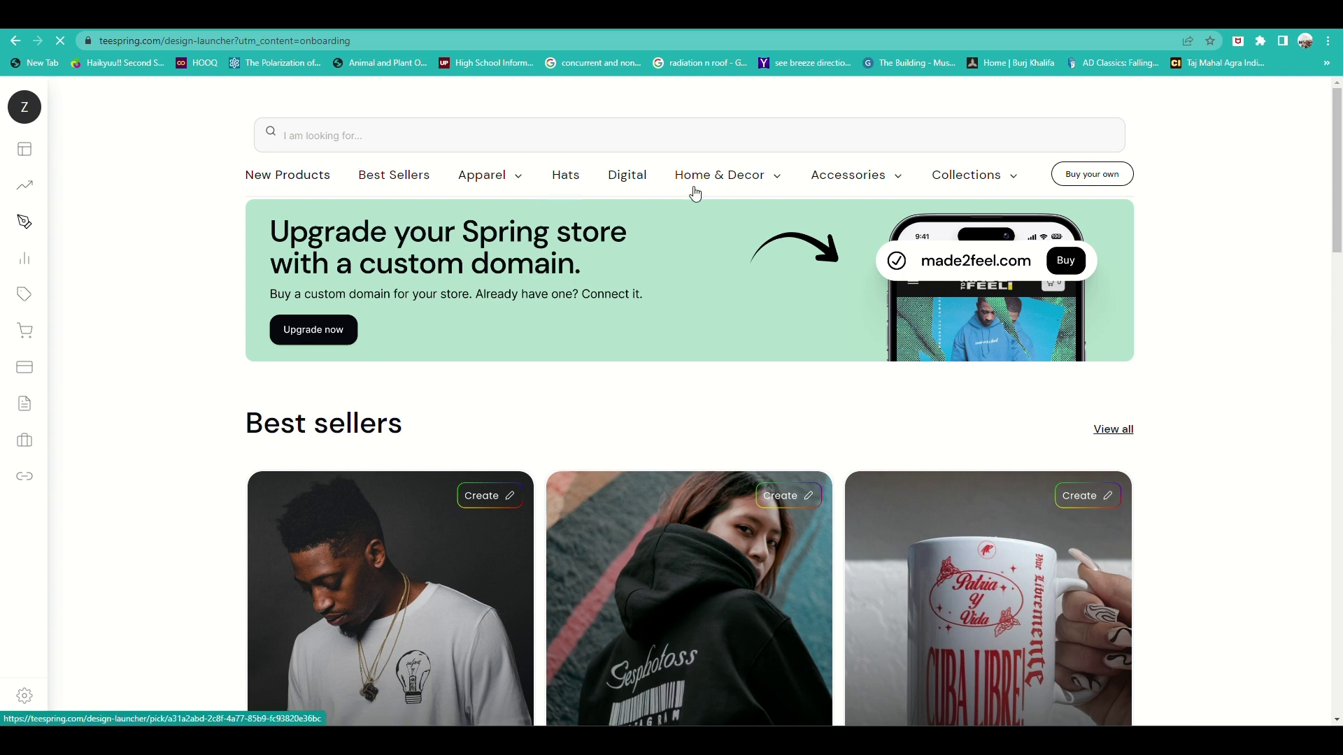
pyautogui.scroll(-4, 473, 196)
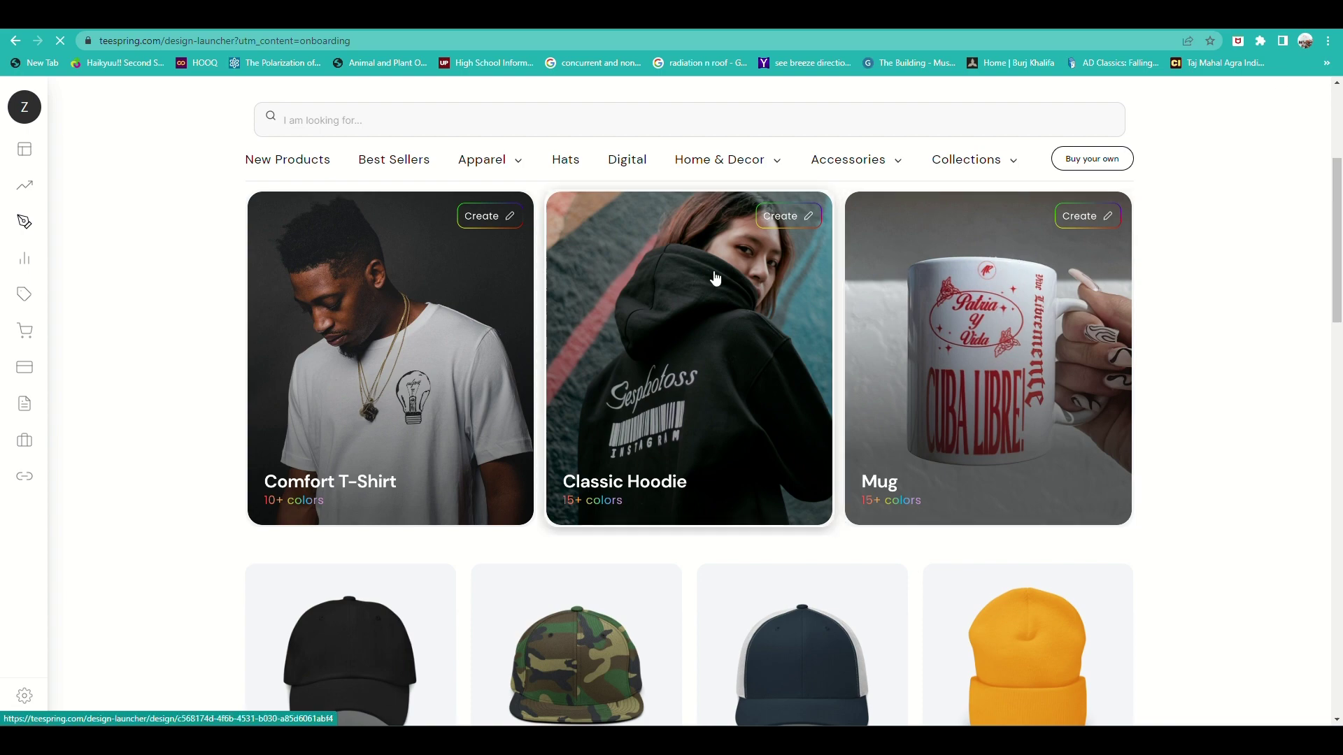
pyautogui.scroll(-6, 714, 274)
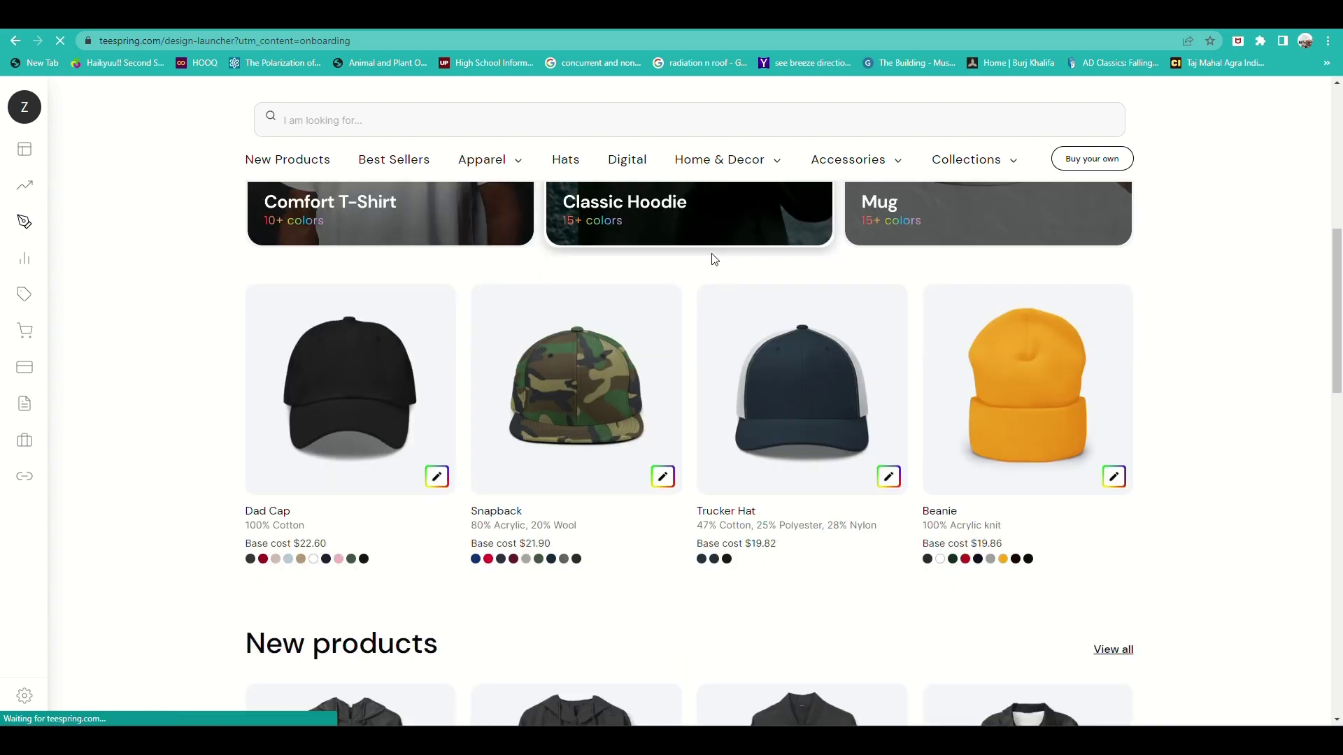
pyautogui.scroll(6, 716, 253)
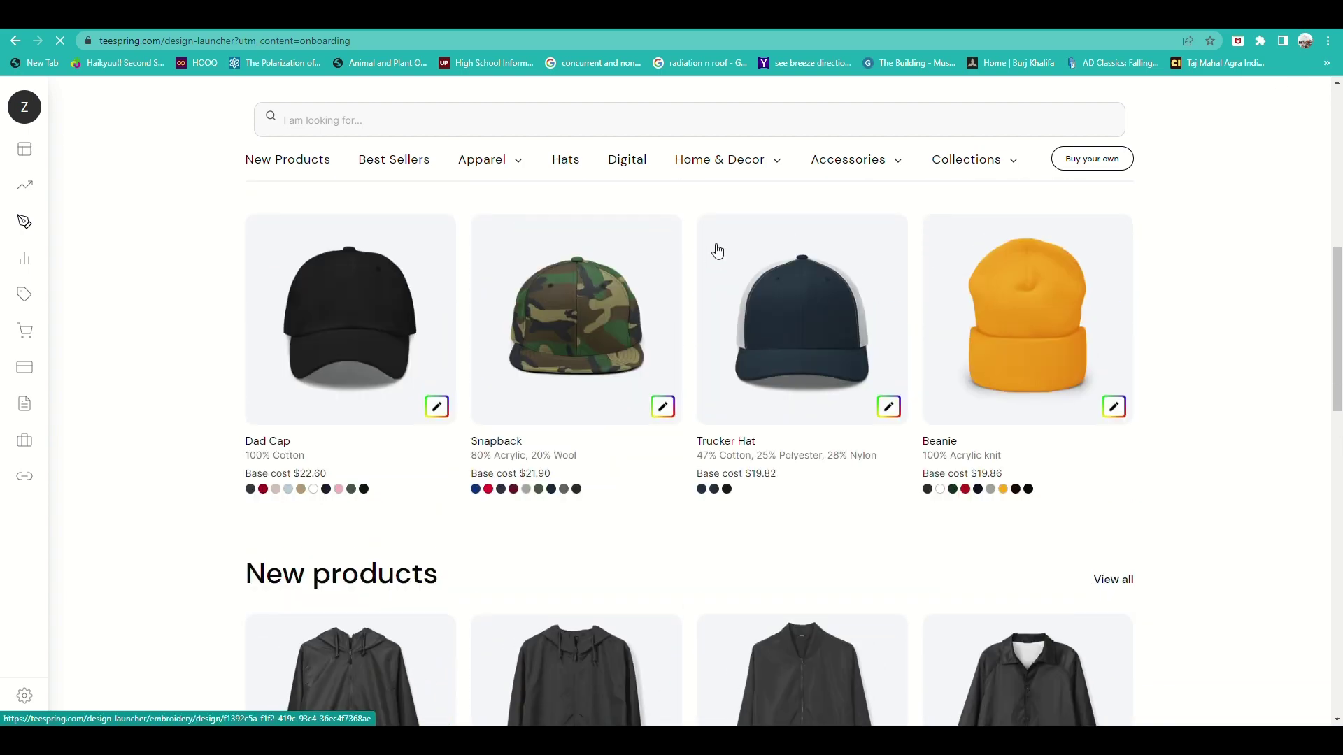
pyautogui.scroll(4, 719, 246)
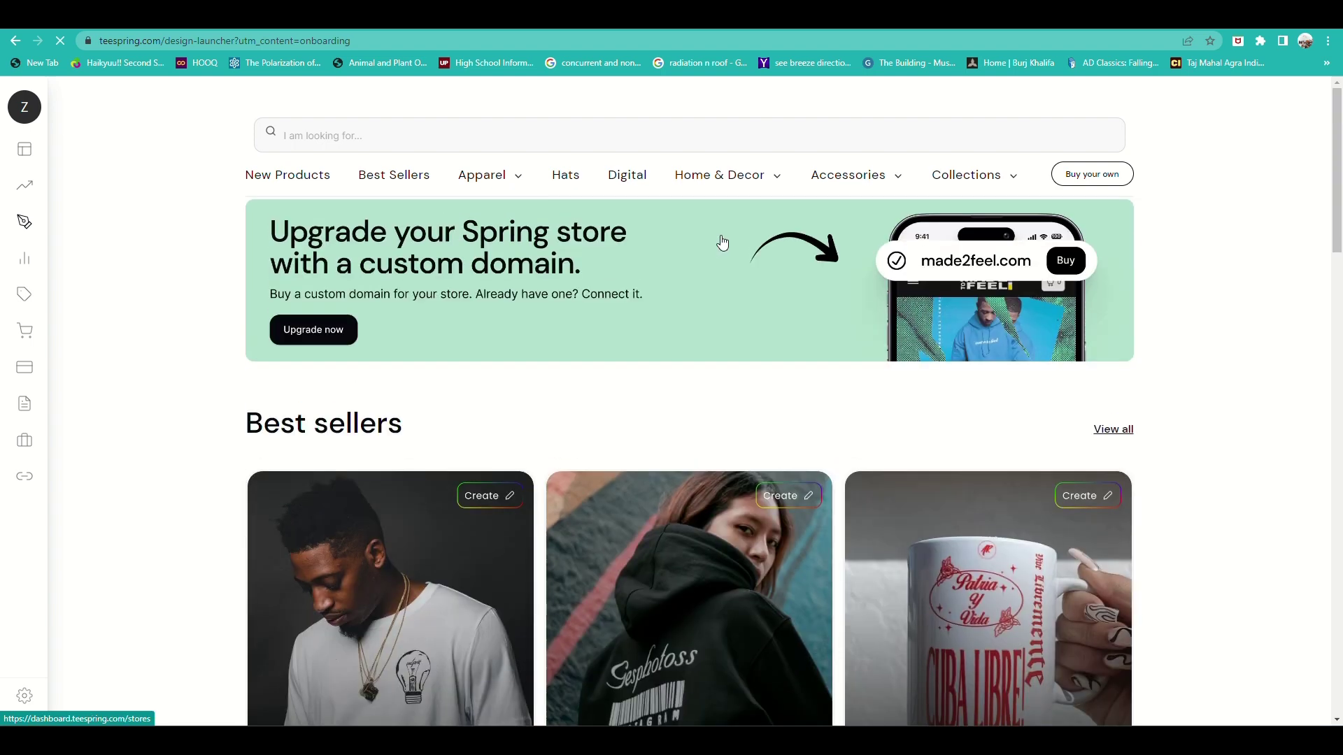
pyautogui.moveTo(48, 108)
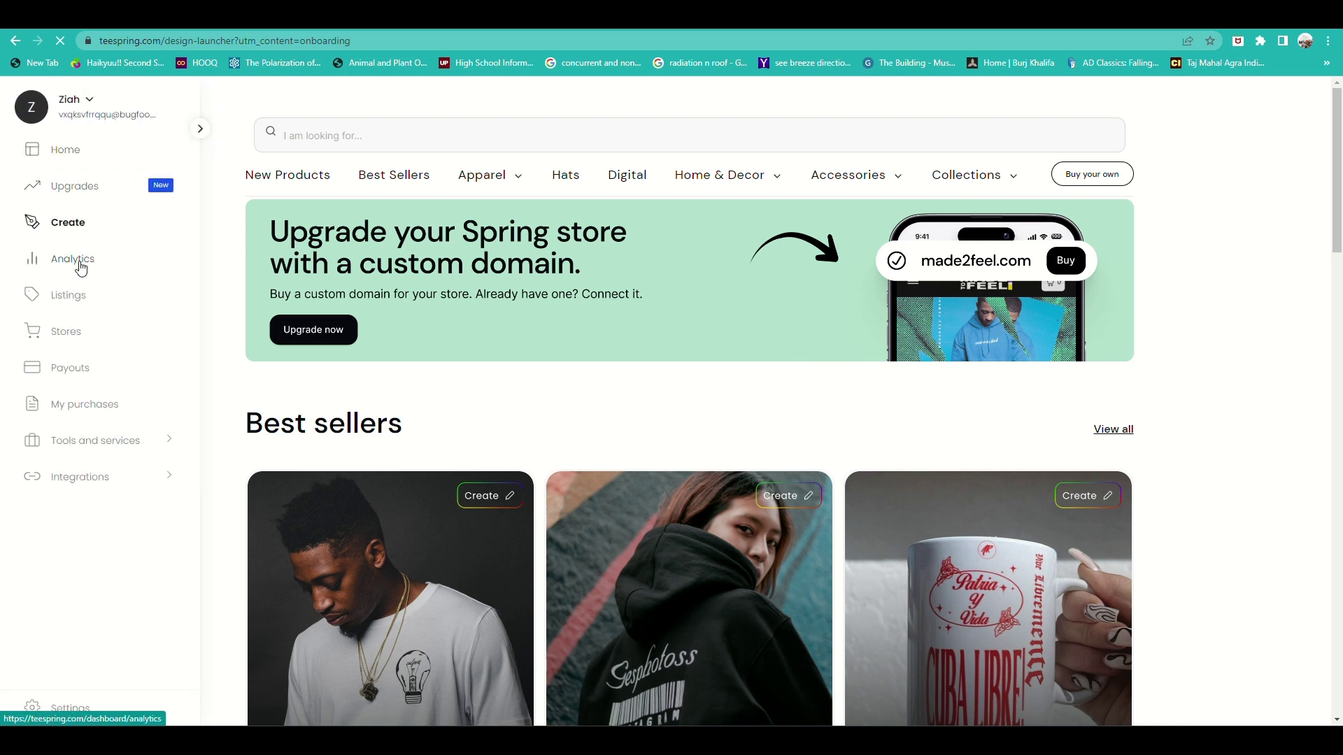
# Step: View the dashboard home overview, then open the store's Listings page
pyautogui.click(76, 158)
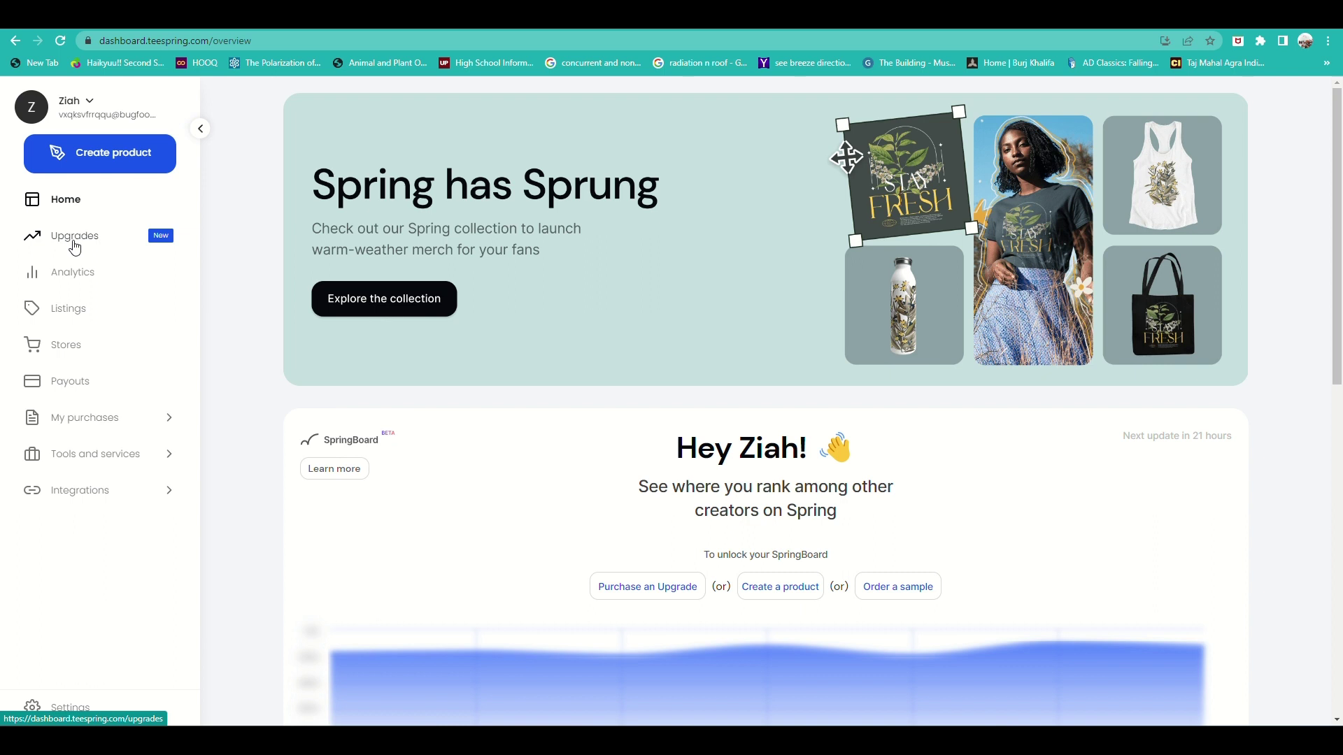
pyautogui.click(73, 317)
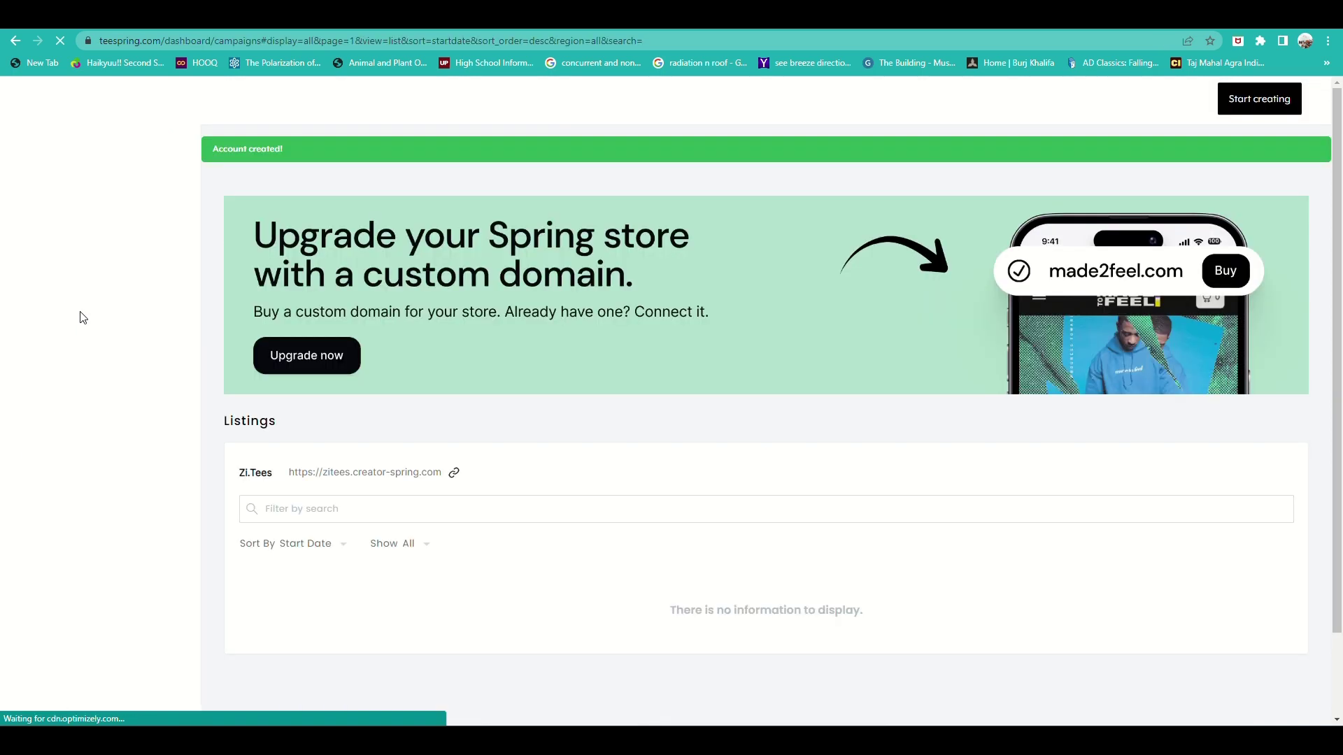
# Step: Confirm the Zi.Tees listings are empty and move to the Stores settings page
pyautogui.scroll(-2, 473, 454)
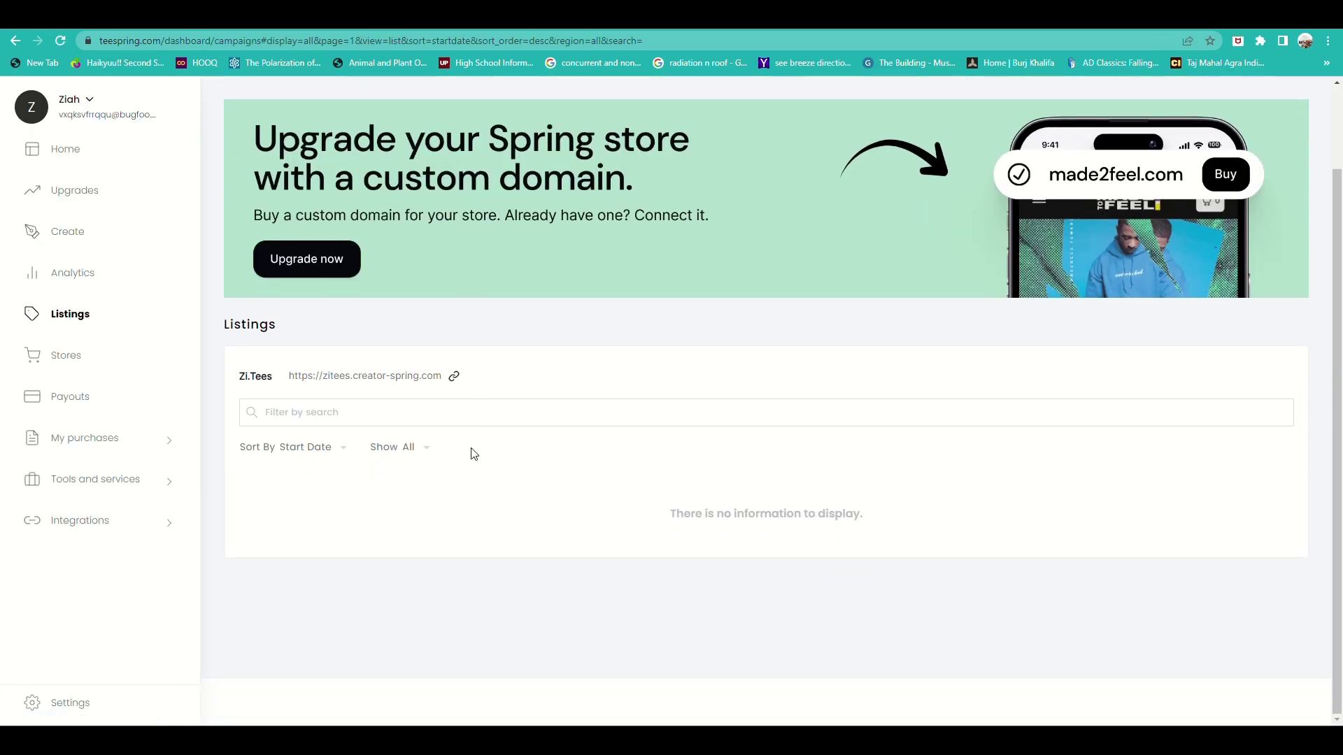
pyautogui.scroll(2, 474, 453)
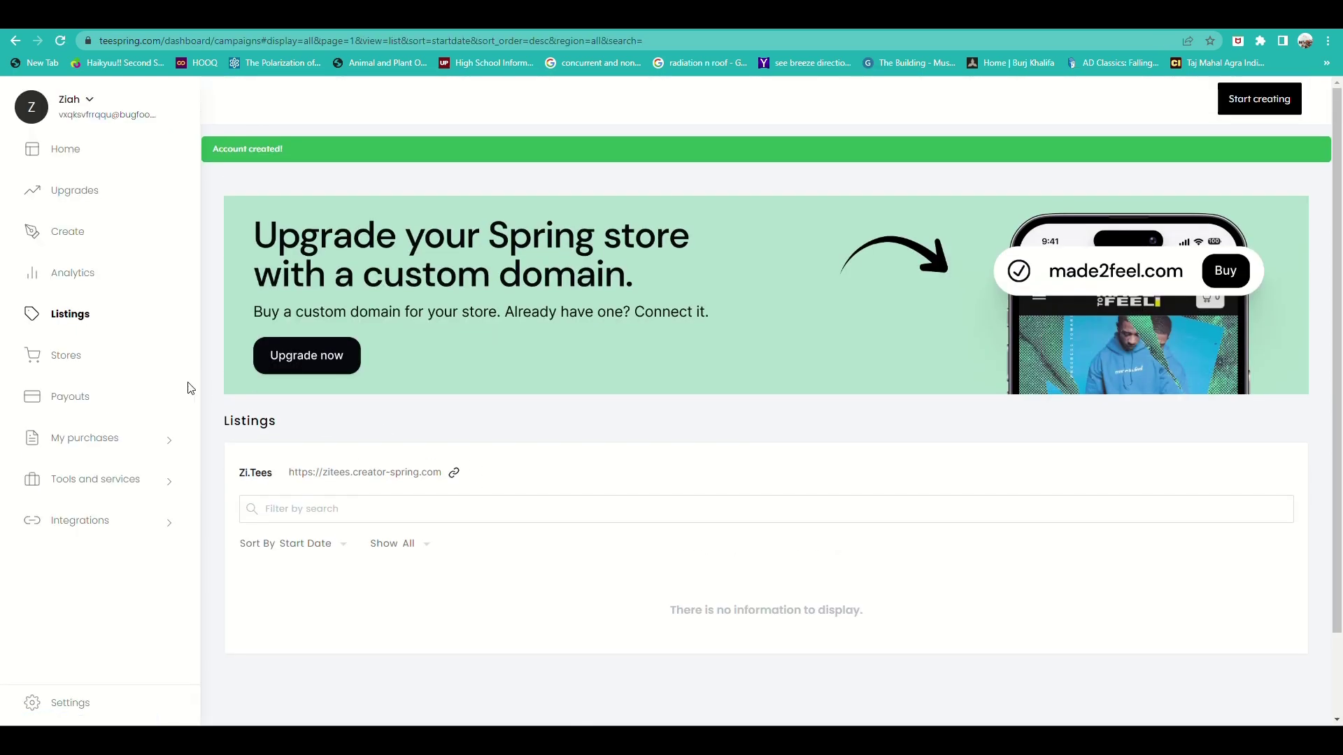
pyautogui.click(66, 357)
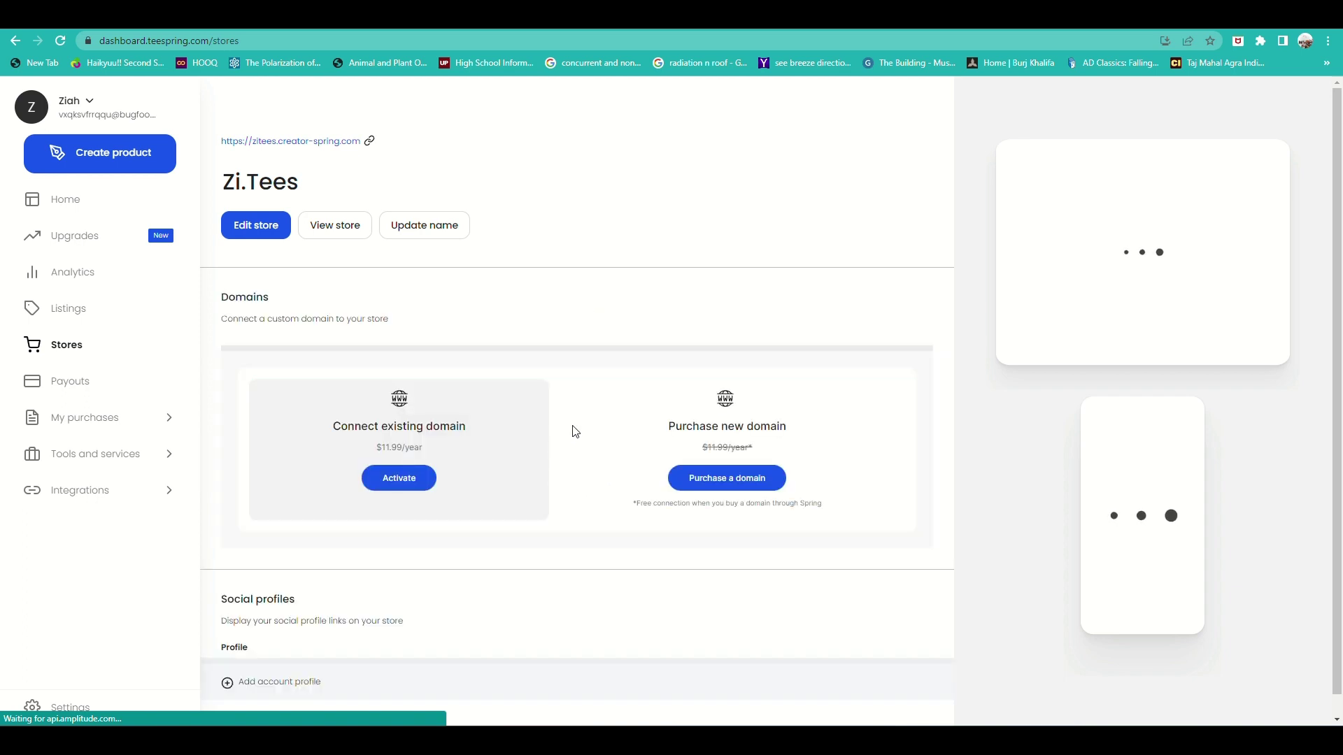
# Step: Look over the Zi.Tees domain options, then go back to the dashboard home
pyautogui.scroll(-1, 580, 427)
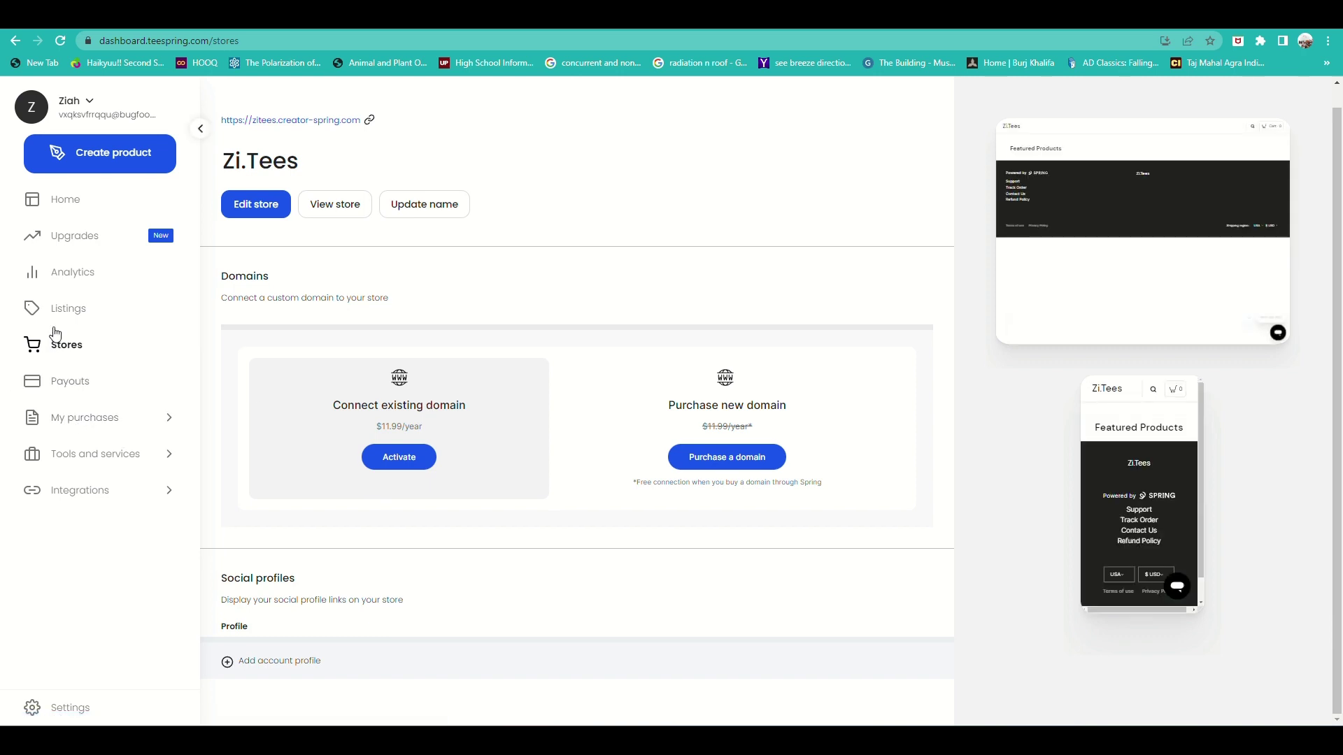
pyautogui.click(65, 214)
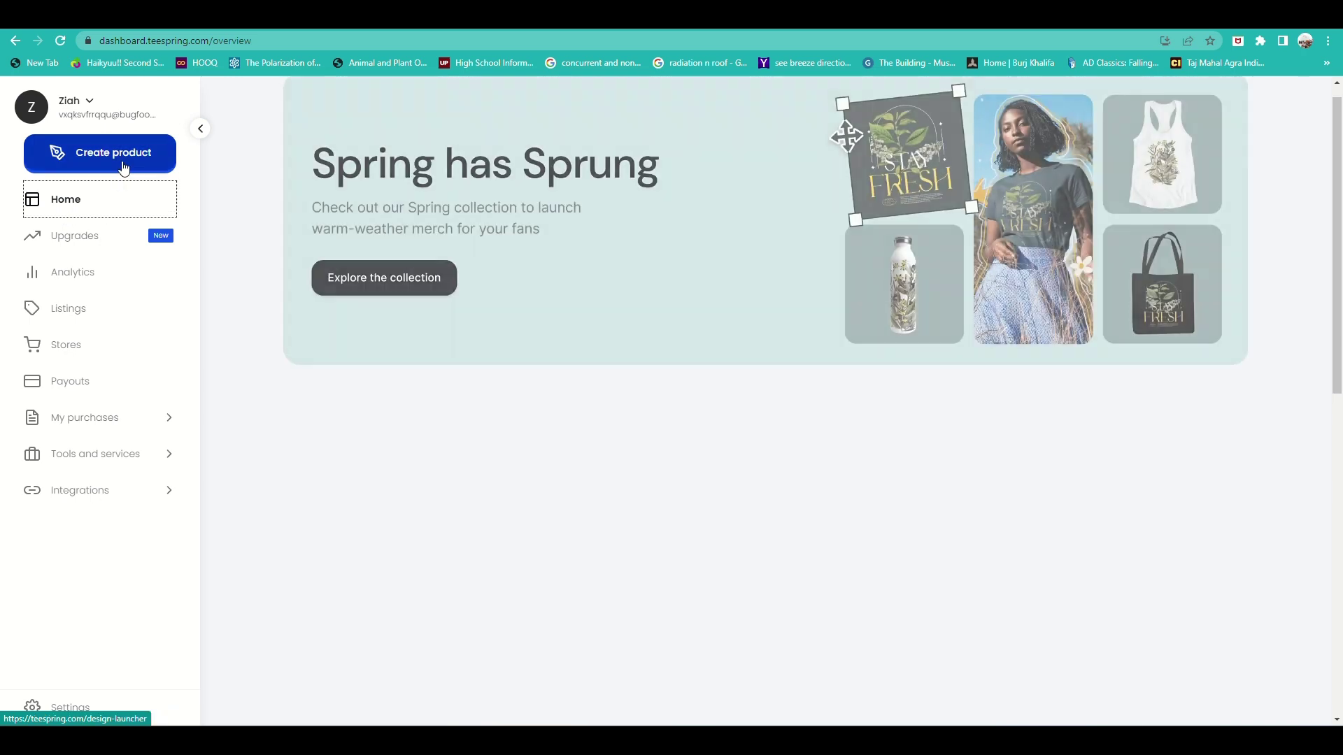
# Step: Start a new product, find the polyester Bucket Hat ($29.23 base) and open its designer
pyautogui.click(115, 154)
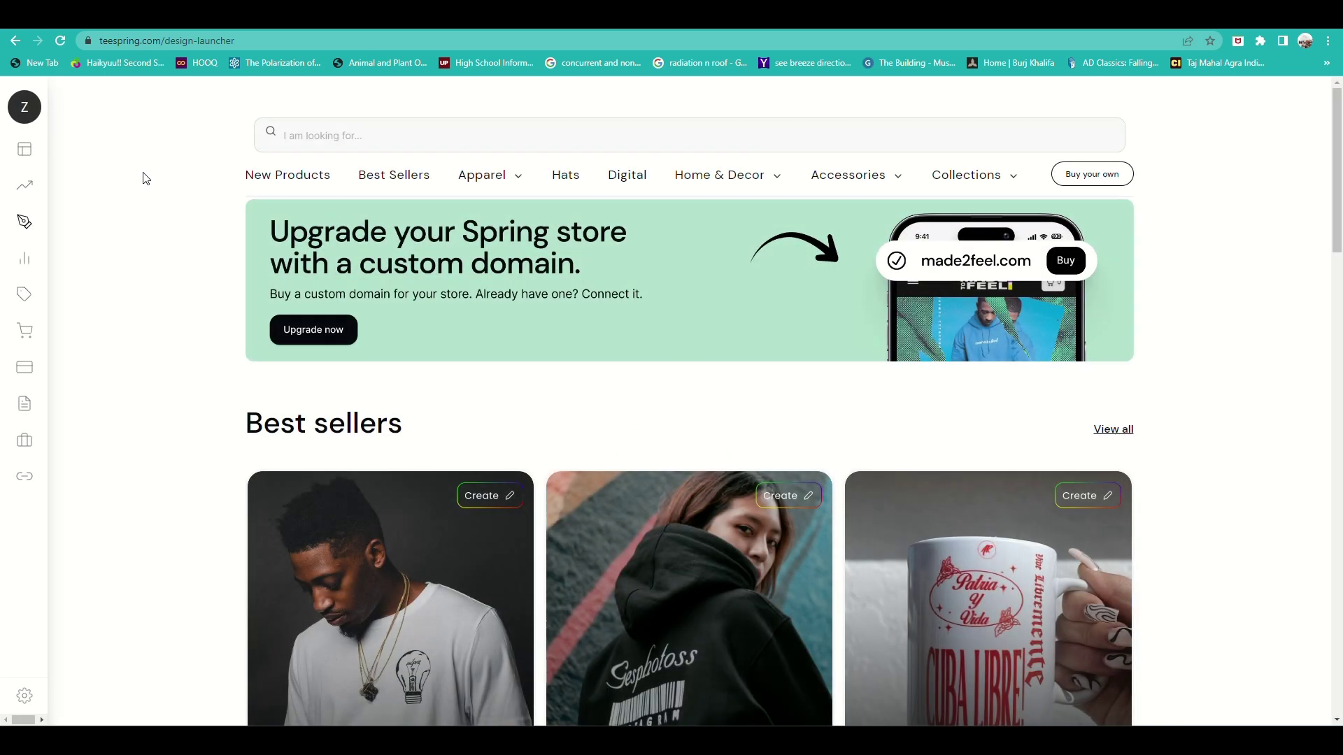
pyautogui.scroll(-3, 530, 418)
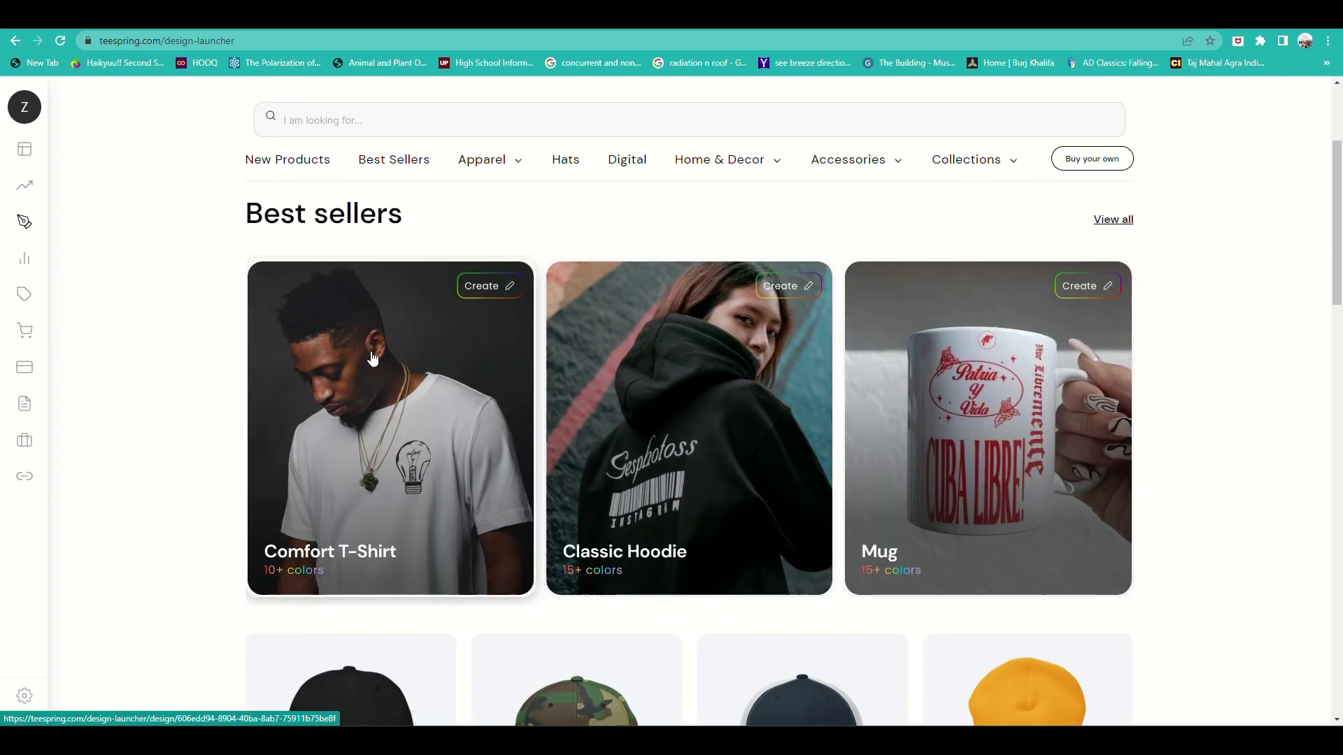
pyautogui.scroll(-3, 1014, 450)
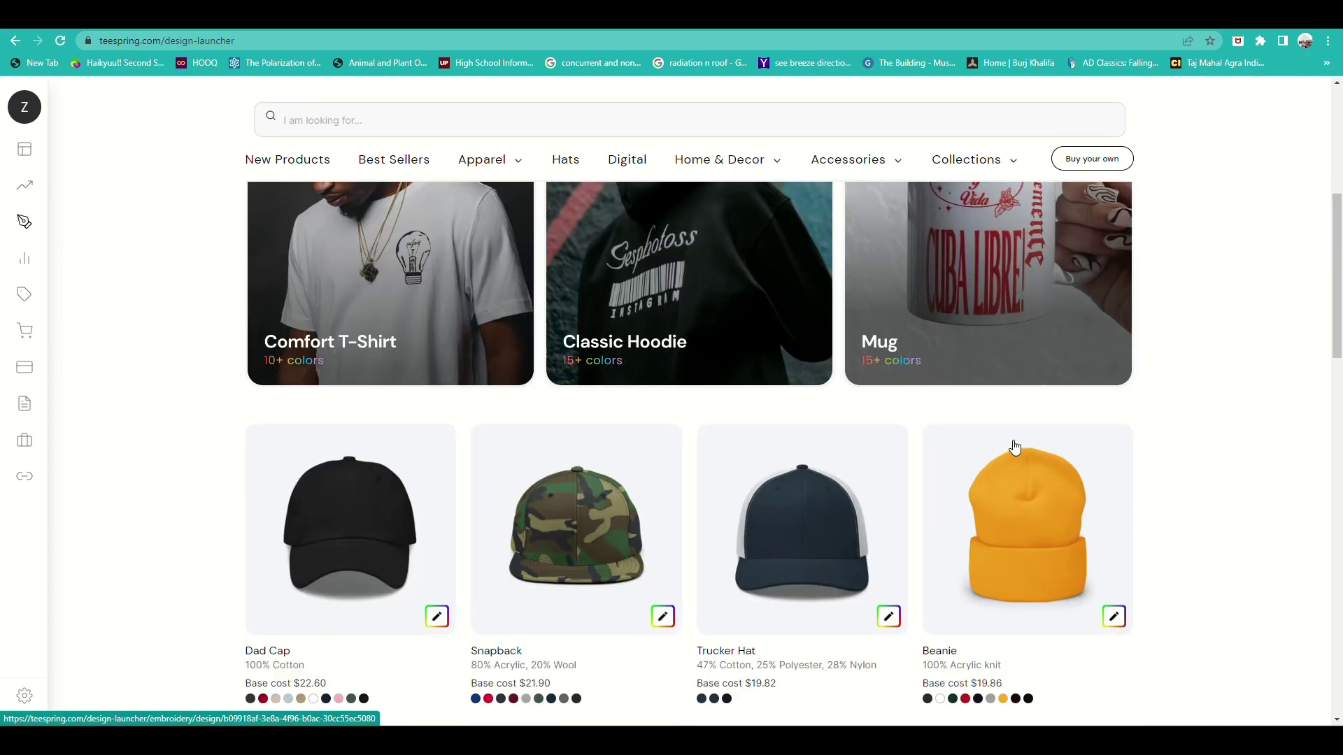
pyautogui.scroll(-7, 1019, 440)
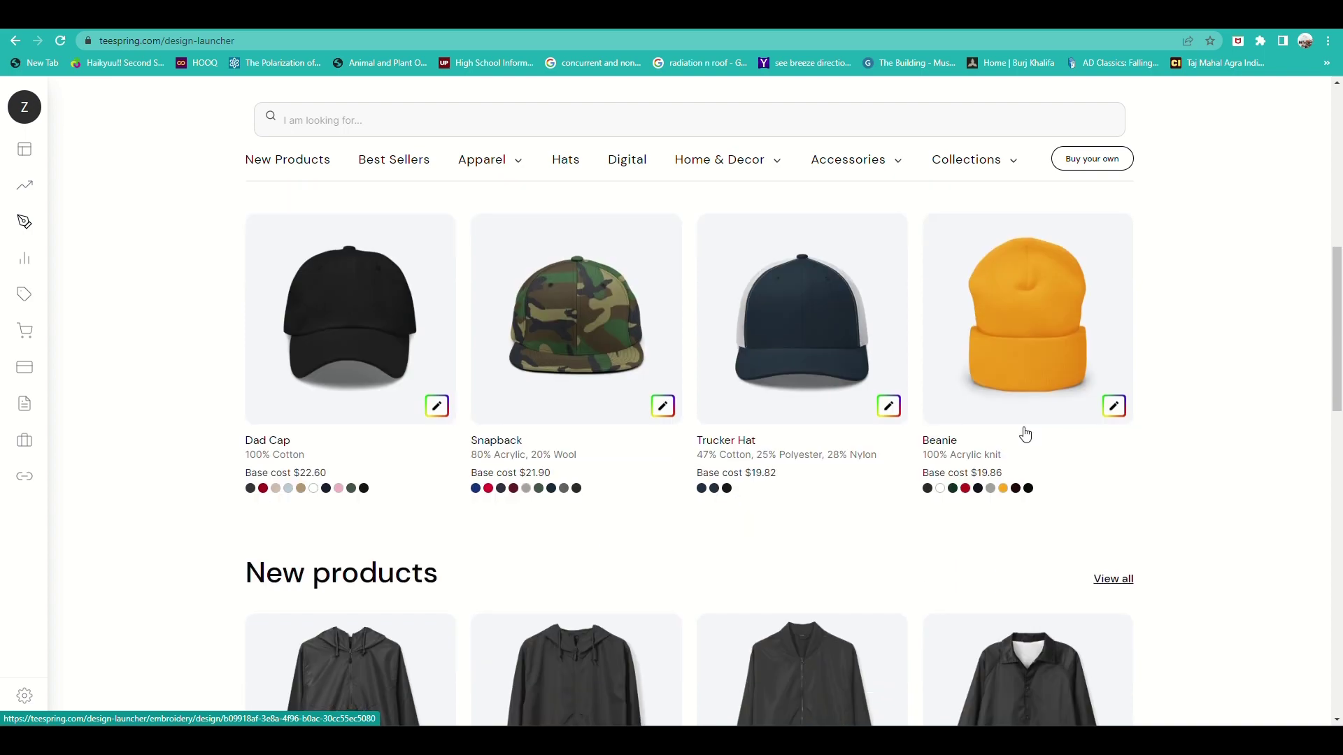
pyautogui.scroll(-4, 1027, 433)
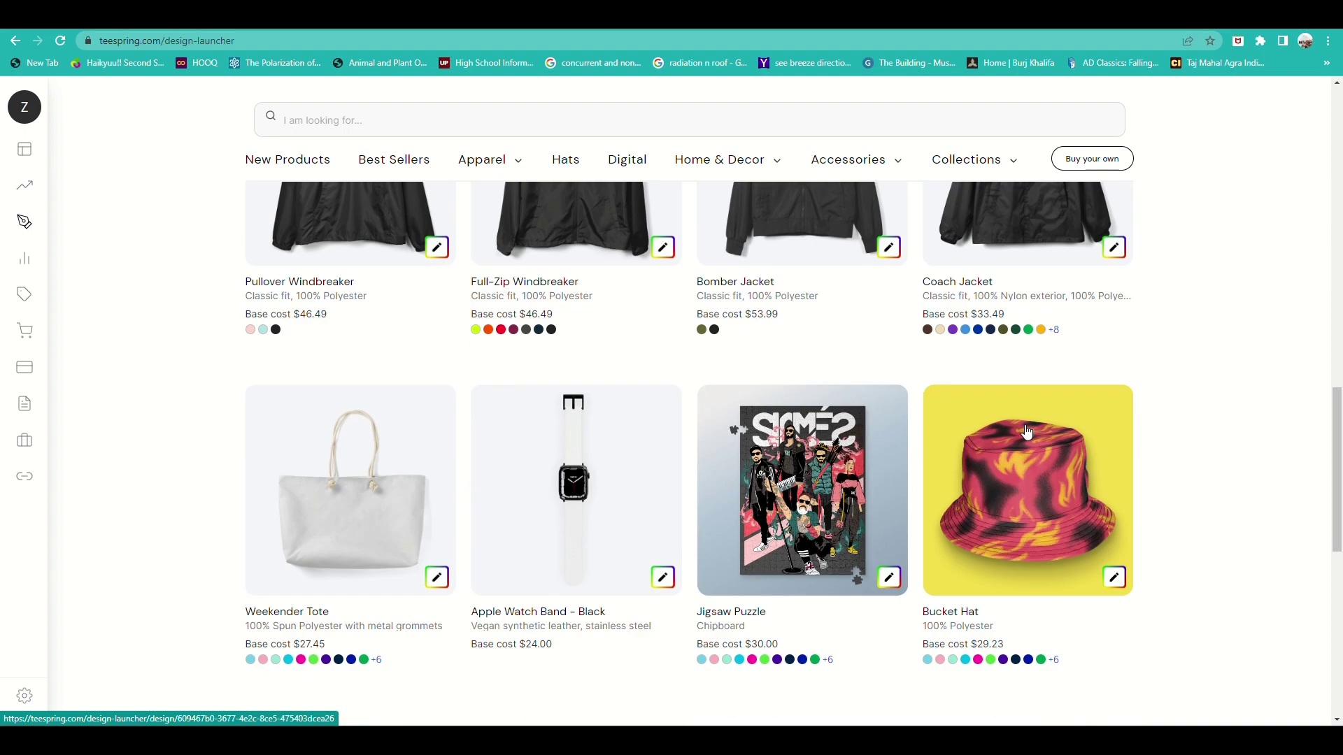
pyautogui.scroll(3, 1027, 432)
pyautogui.scroll(-4, 980, 440)
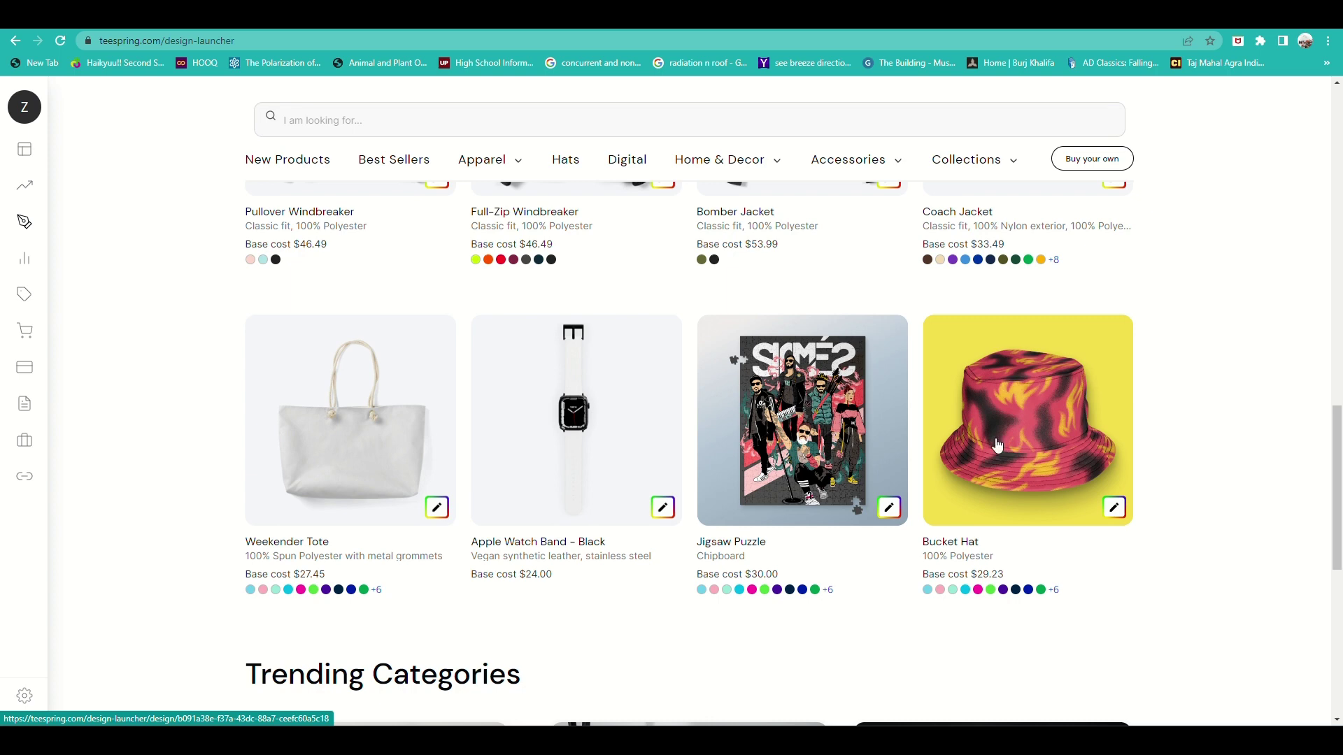
pyautogui.scroll(-3, 605, 413)
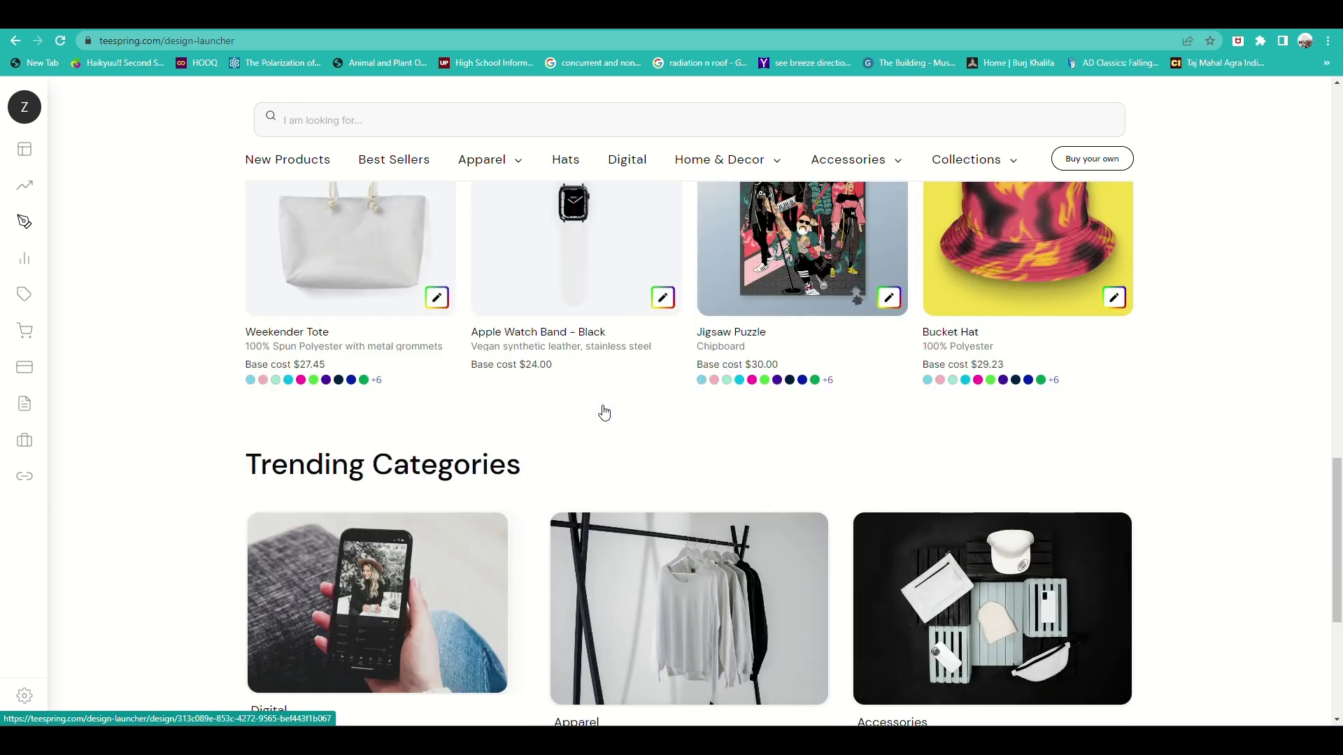
pyautogui.scroll(-4, 605, 413)
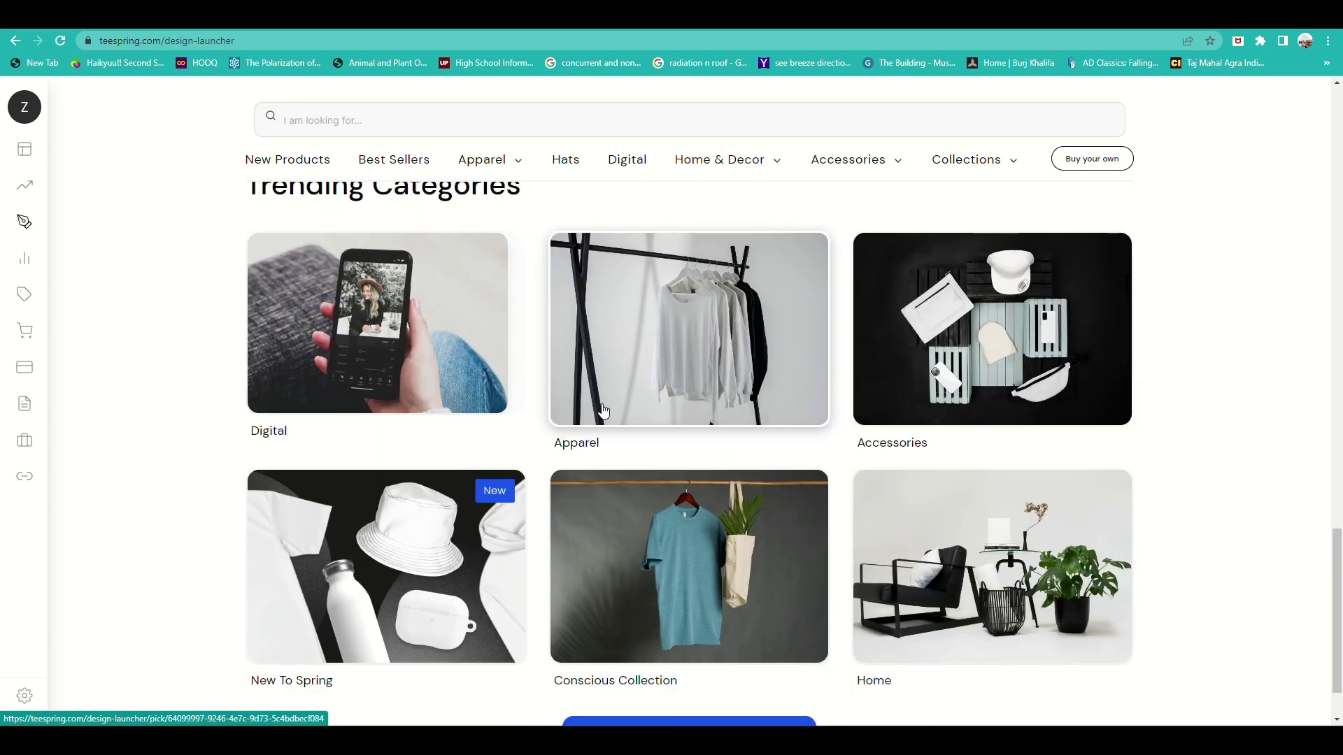
pyautogui.scroll(4, 1007, 398)
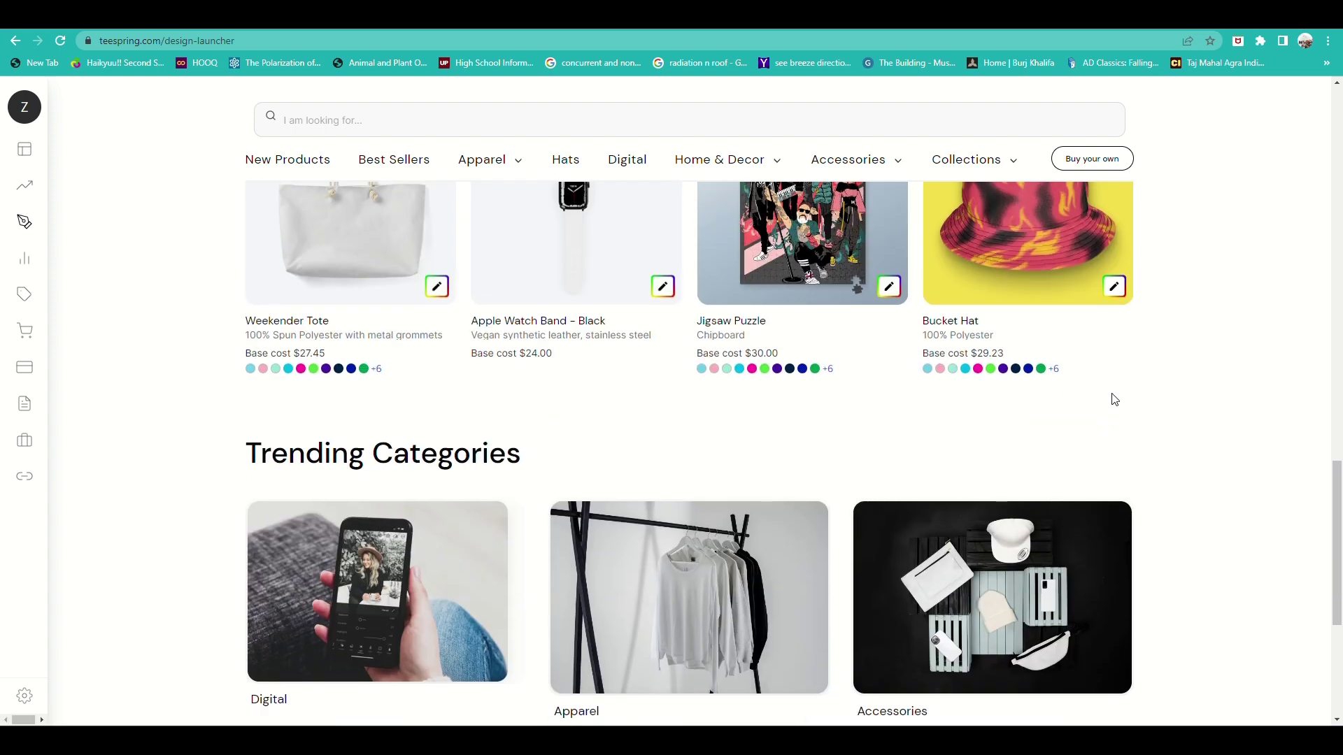
pyautogui.scroll(3, 1115, 400)
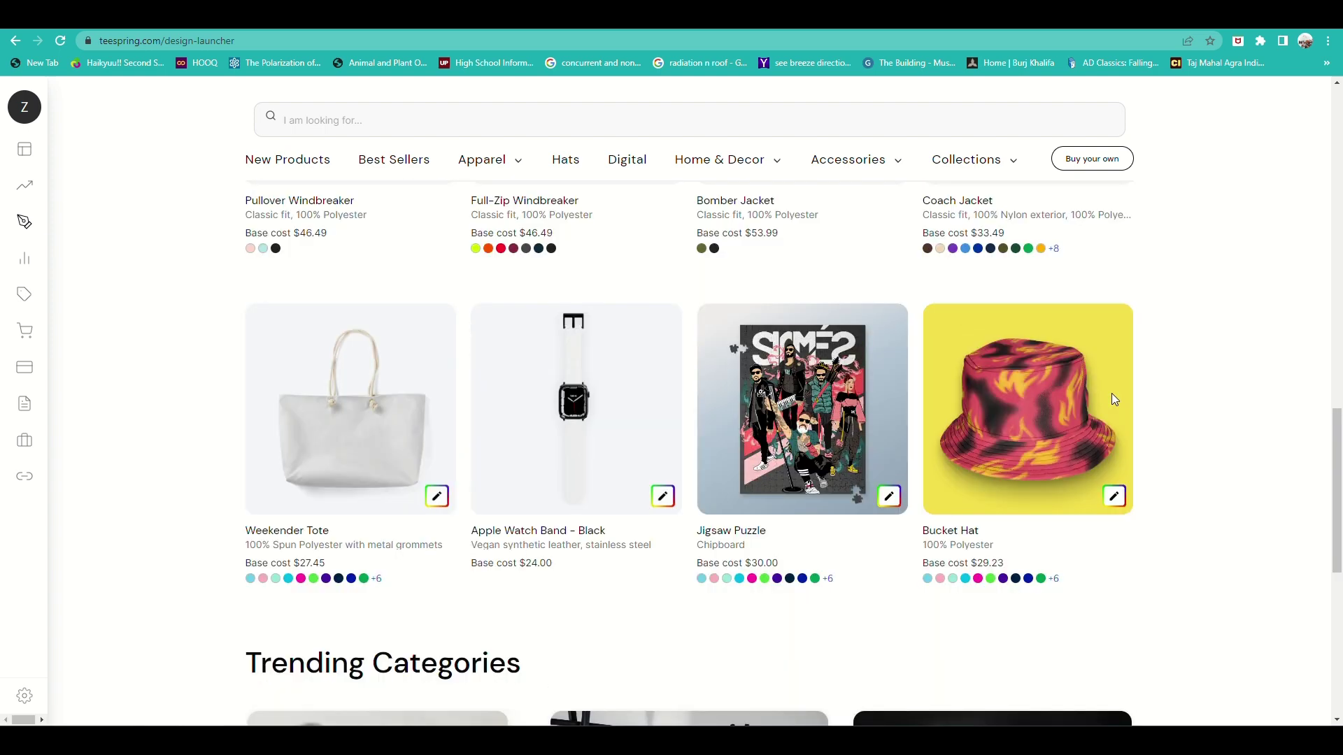
pyautogui.click(1119, 495)
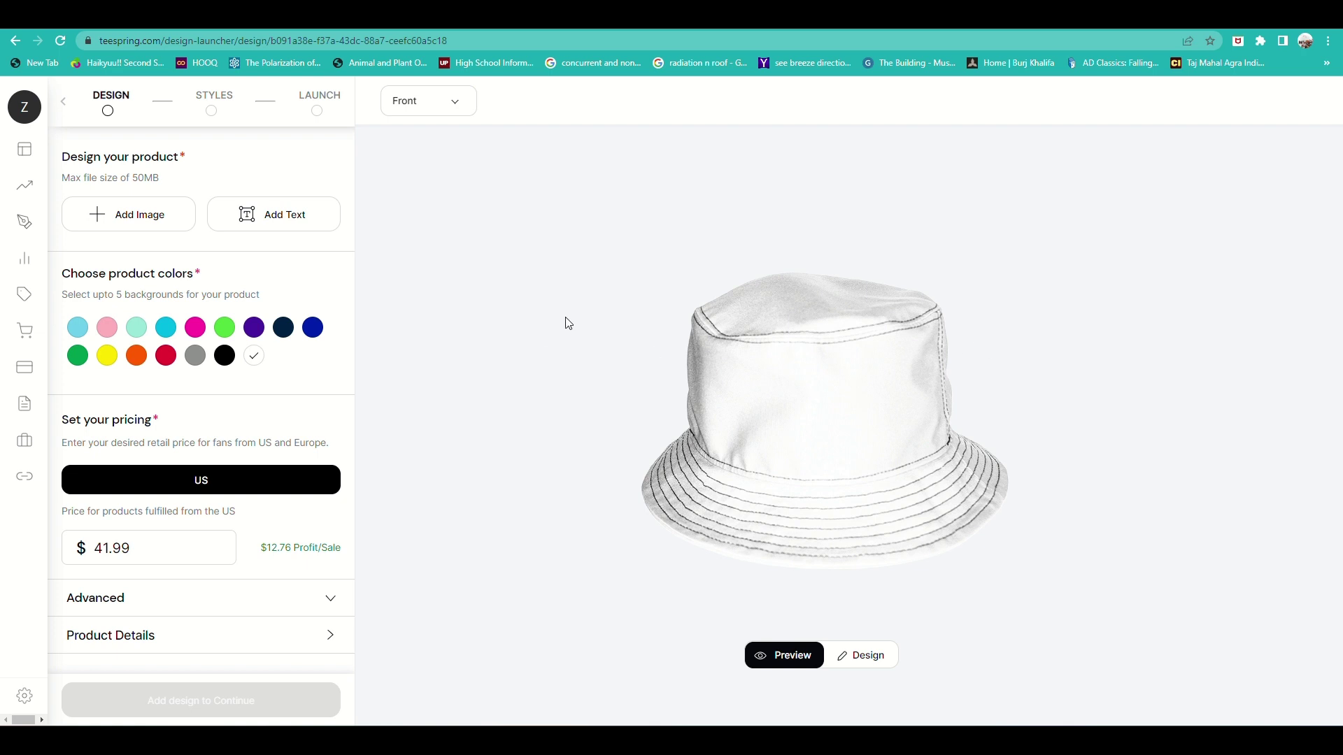
# Step: Check the hat's flat print template, then upload the holographic teal-pink PNG onto it
pyautogui.click(850, 660)
pyautogui.click(867, 662)
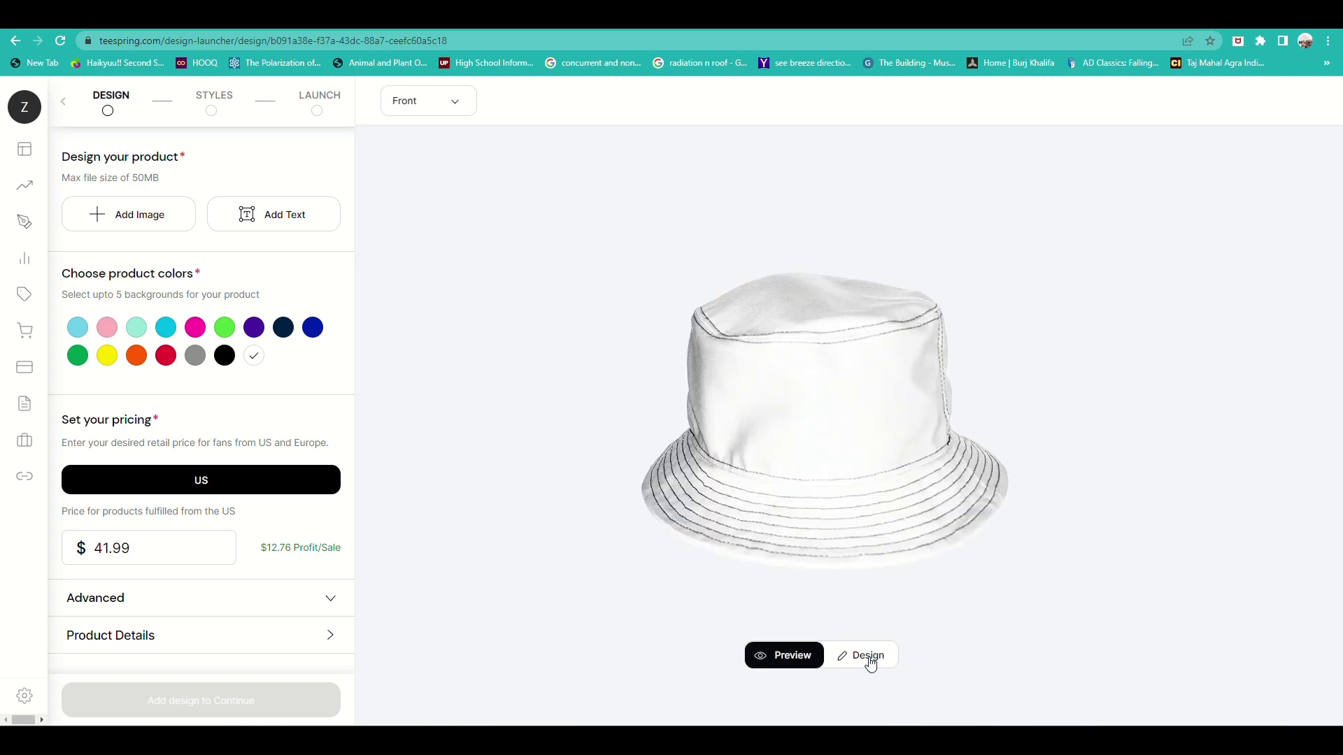
pyautogui.click(137, 216)
pyautogui.click(200, 126)
pyautogui.click(548, 357)
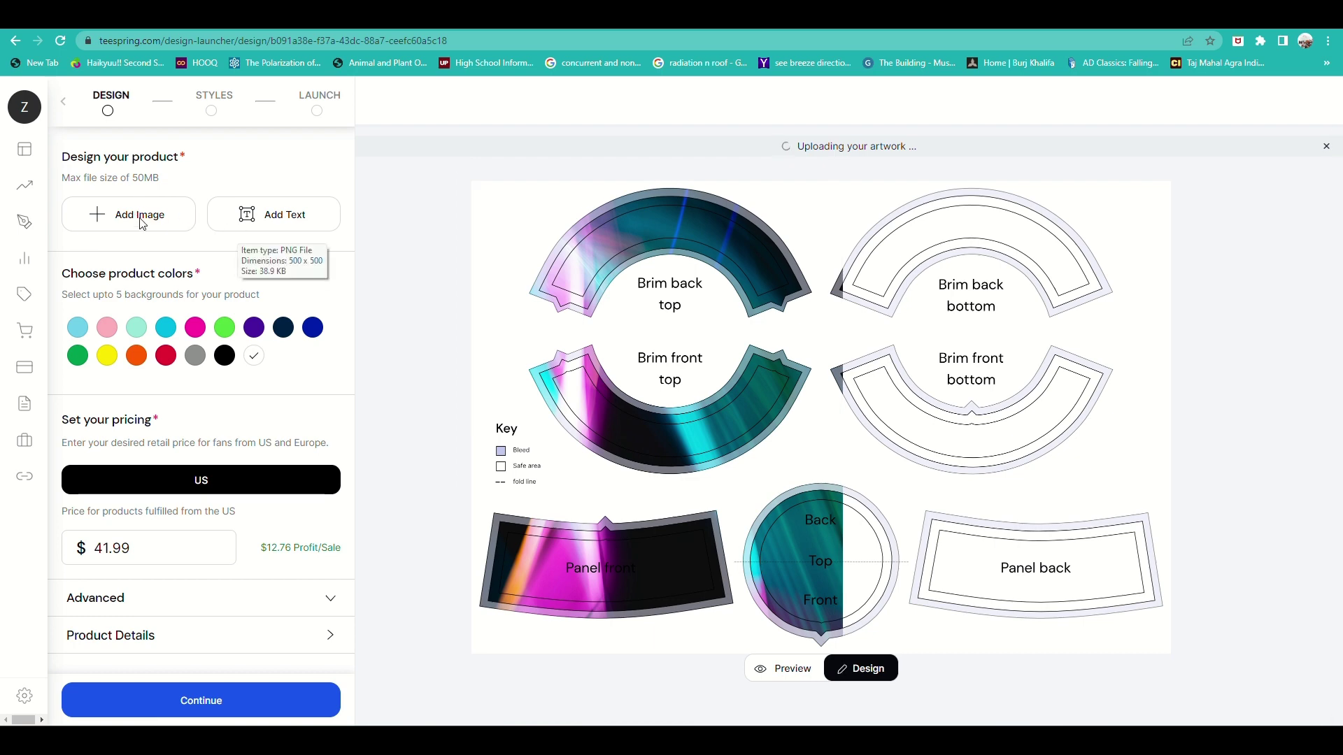
# Step: Re-add the holographic image so it covers every bucket hat panel, then deselect it
pyautogui.click(187, 218)
pyautogui.click(203, 123)
pyautogui.click(548, 357)
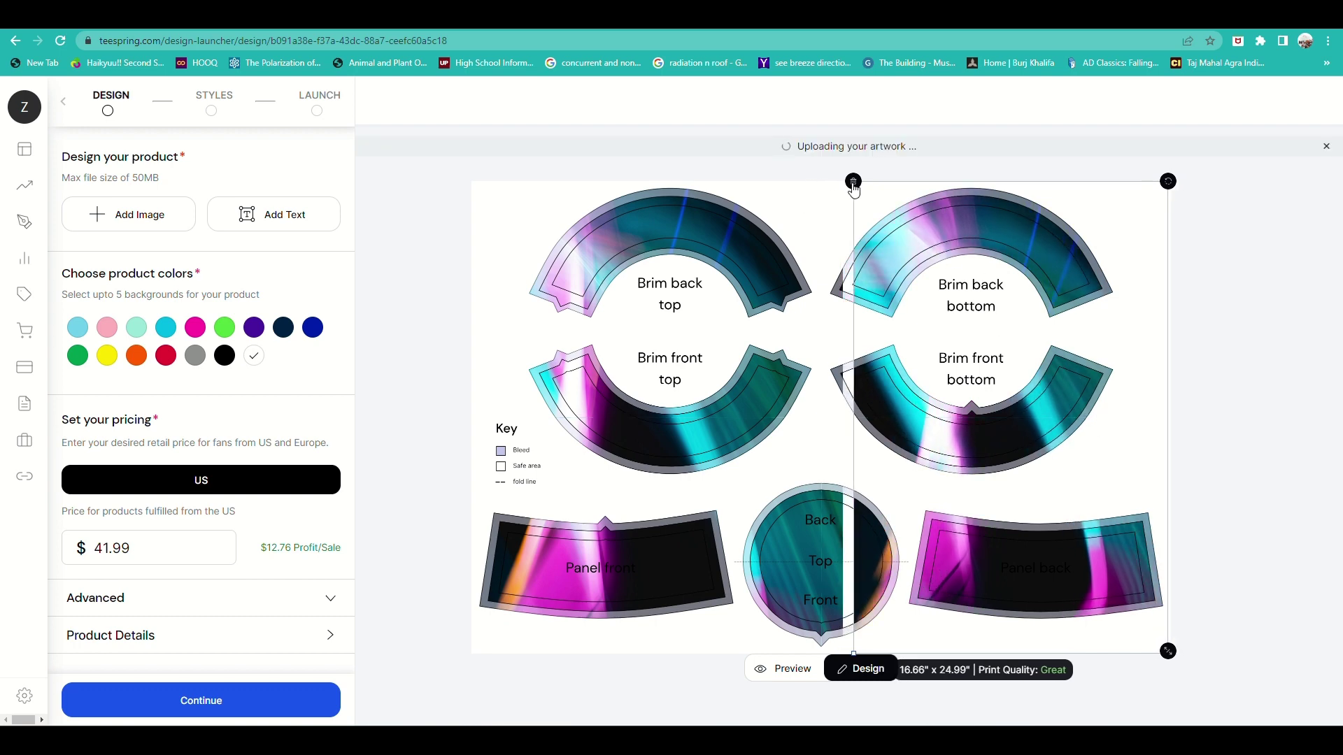
pyautogui.click(143, 223)
pyautogui.doubleClick(217, 126)
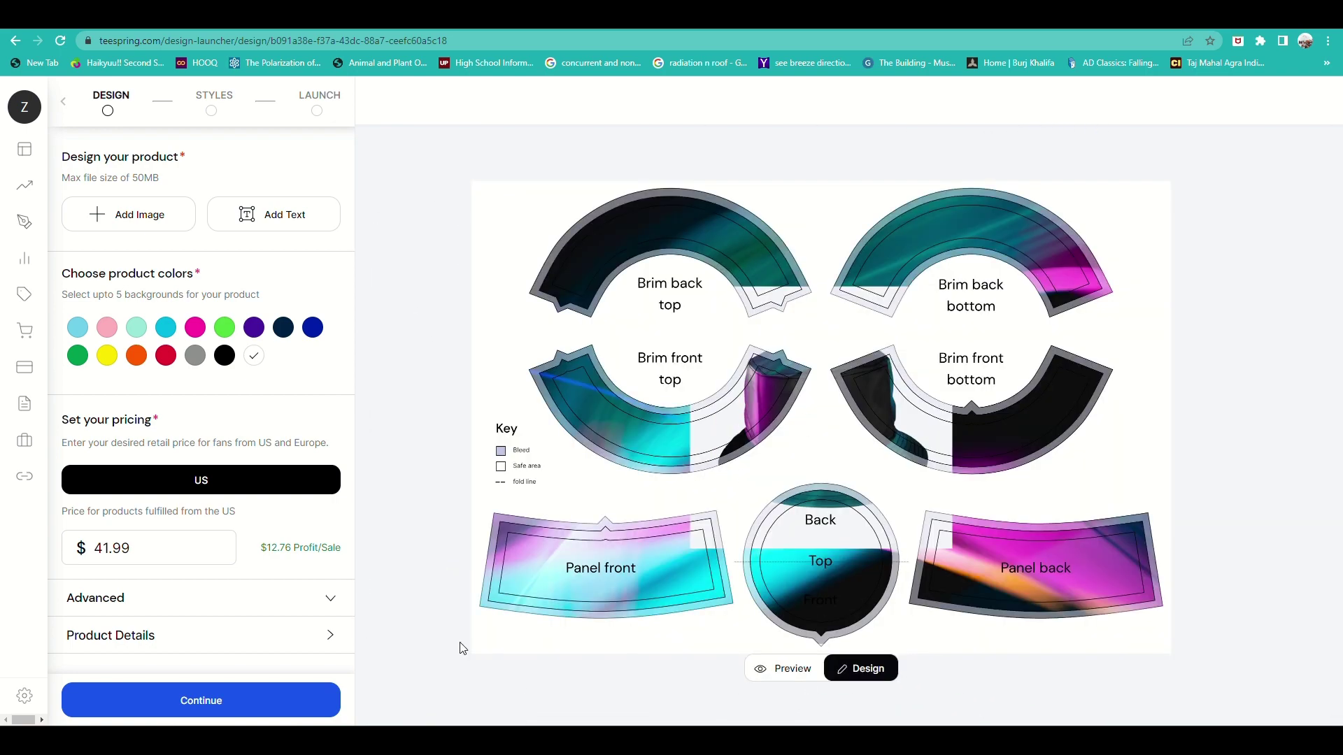
pyautogui.rightClick(798, 353)
pyautogui.press('Escape')
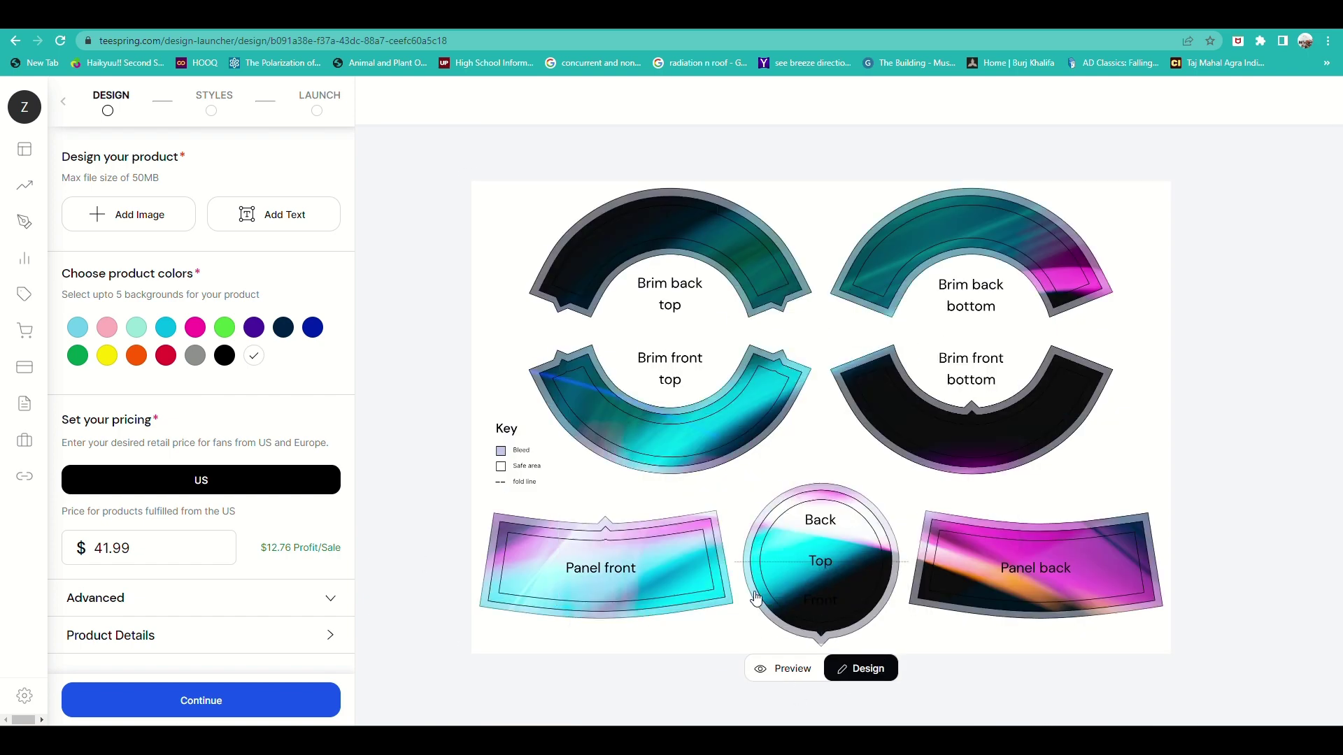
pyautogui.click(797, 673)
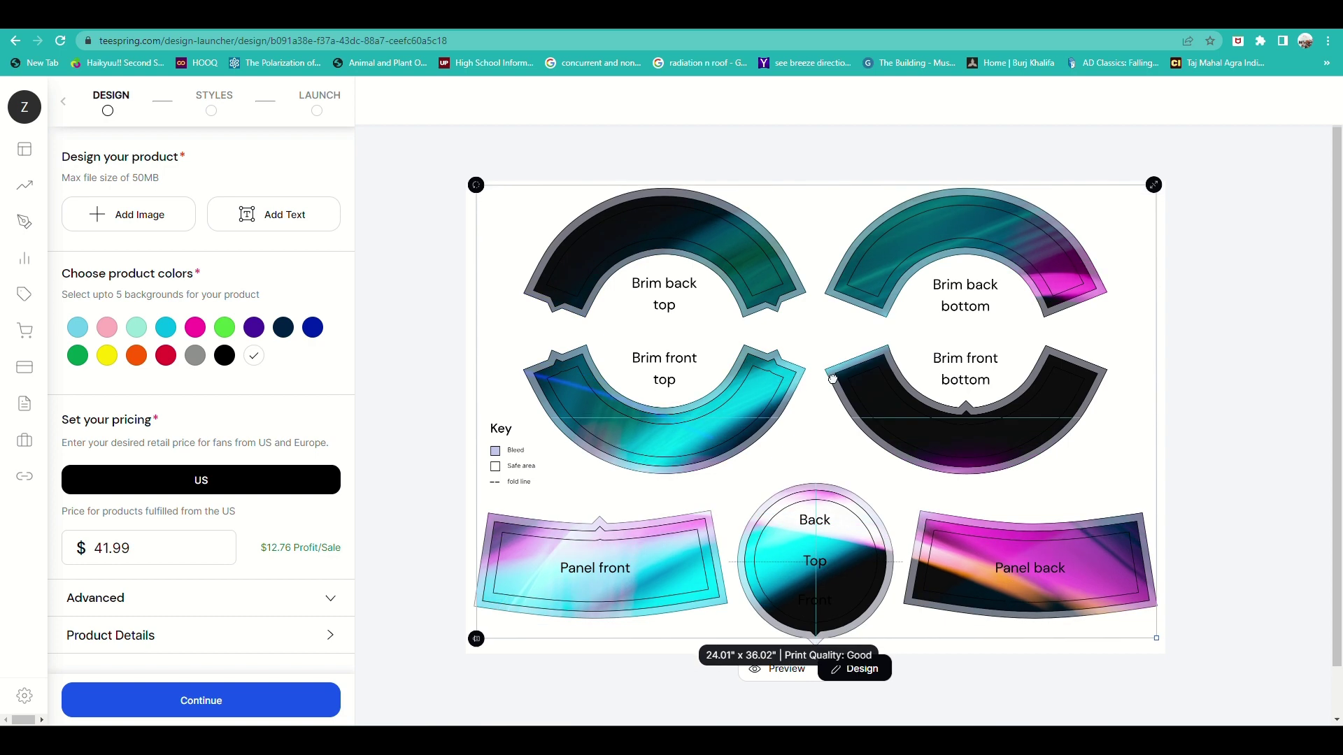
# Step: Add a text element reading 'ZiTees' and place it, smaller, on Panel front
pyautogui.click(794, 661)
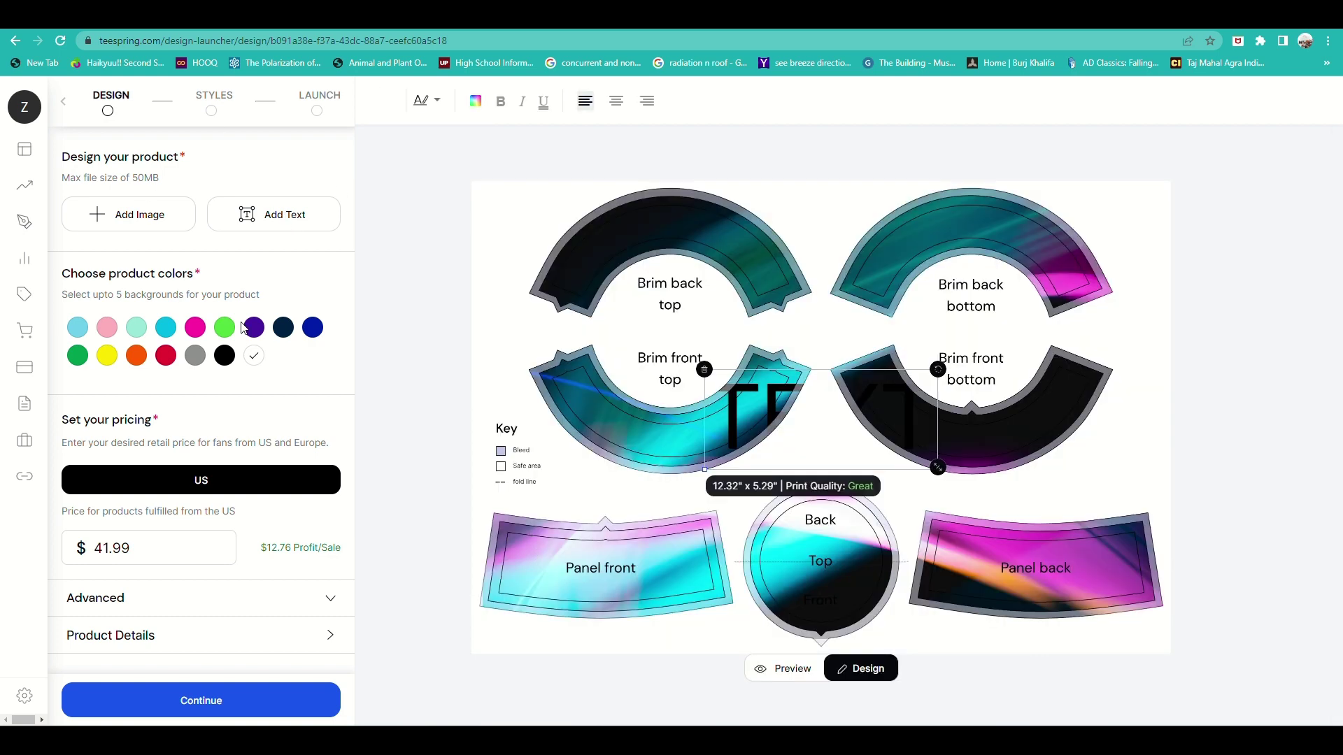
pyautogui.moveTo(842, 366); pyautogui.dragTo(725, 520)
pyautogui.moveTo(727, 646); pyautogui.dragTo(642, 586)
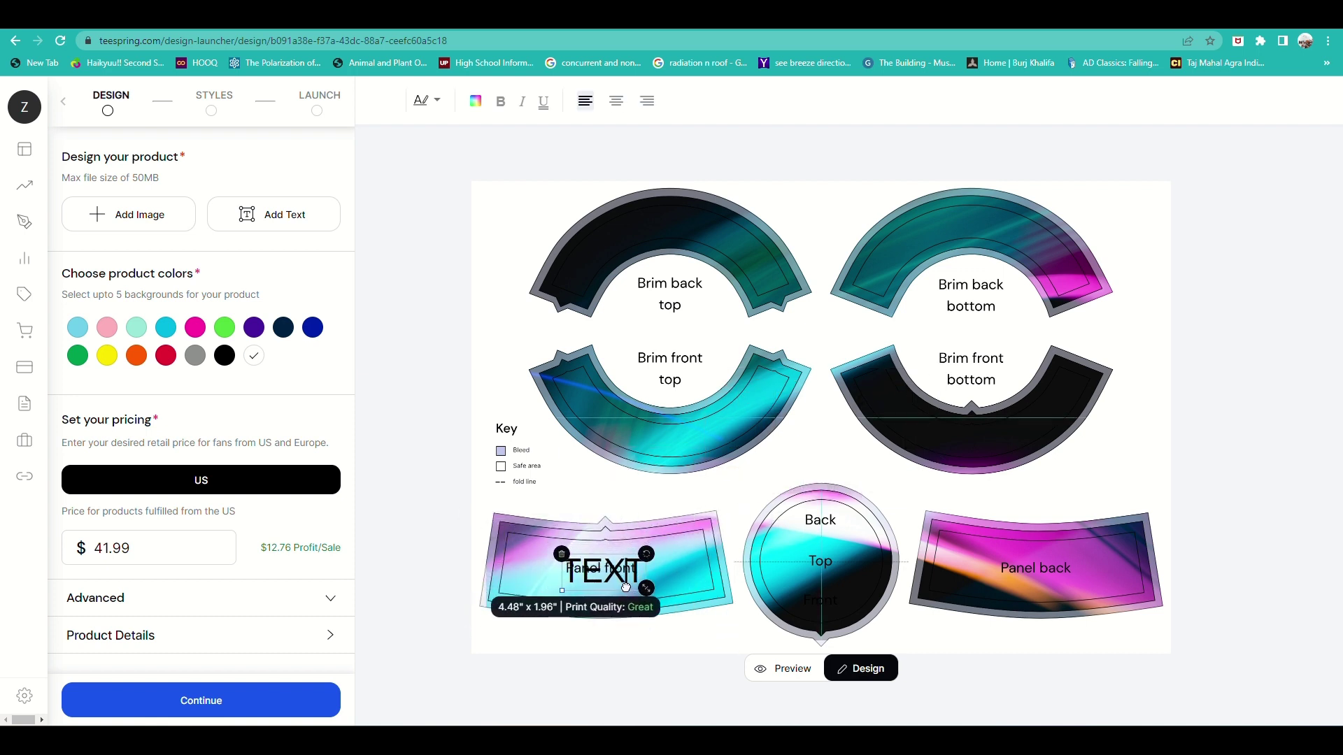
pyautogui.doubleClick(590, 575)
pyautogui.write('ZiTees')
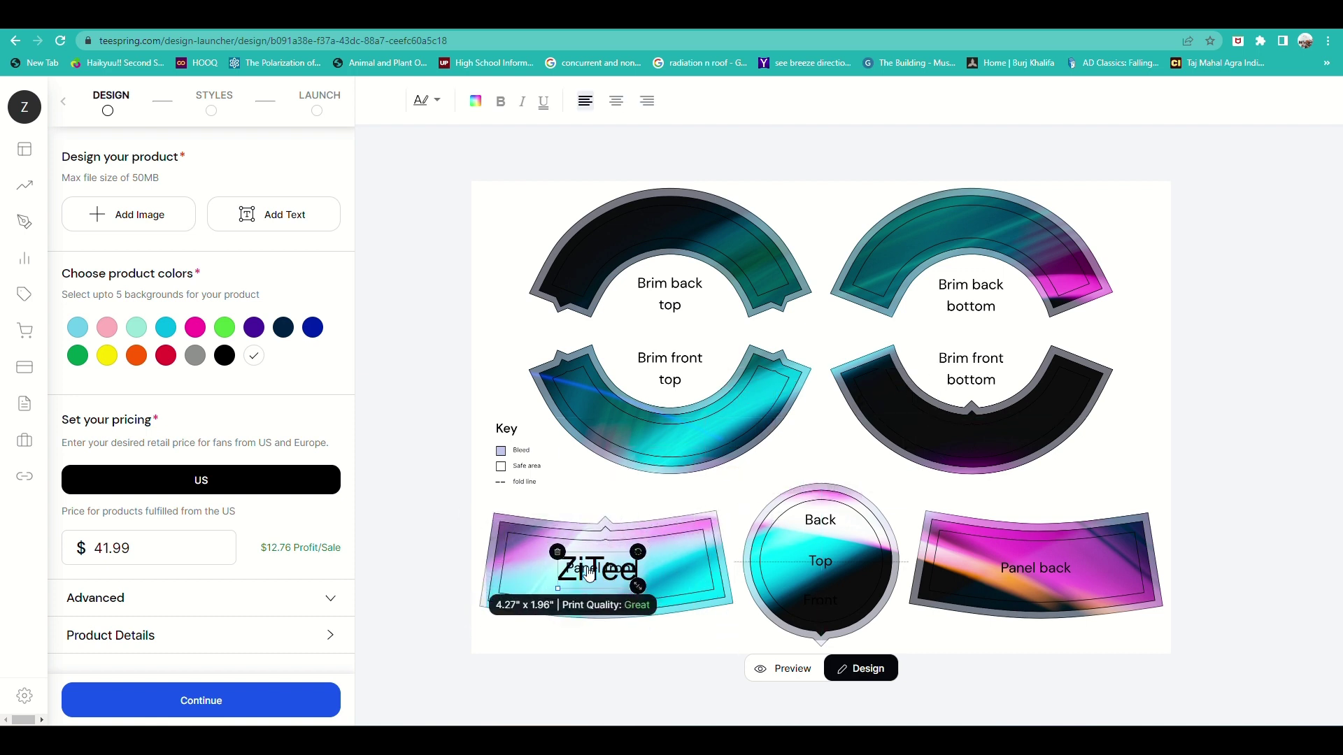
# Step: Give the ZiTees text a script font and black colour
pyautogui.moveTo(25, 108)
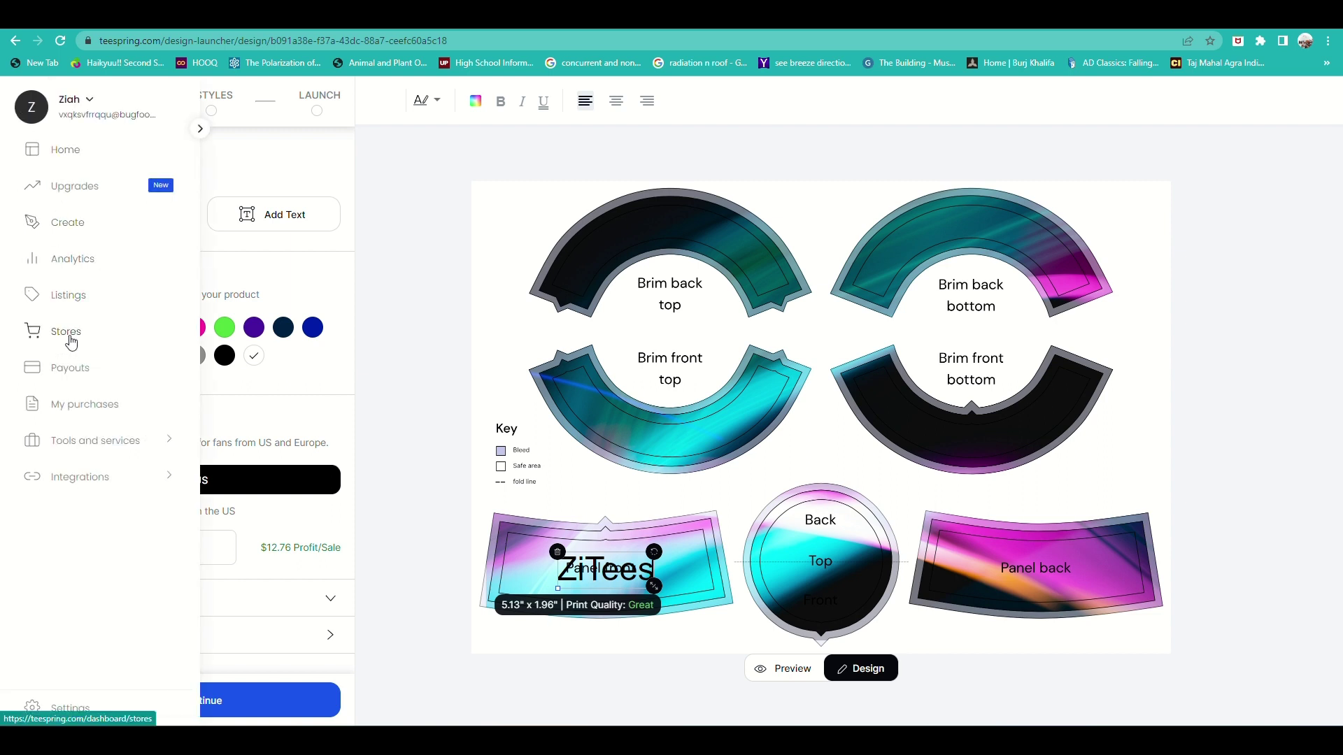
pyautogui.click(440, 107)
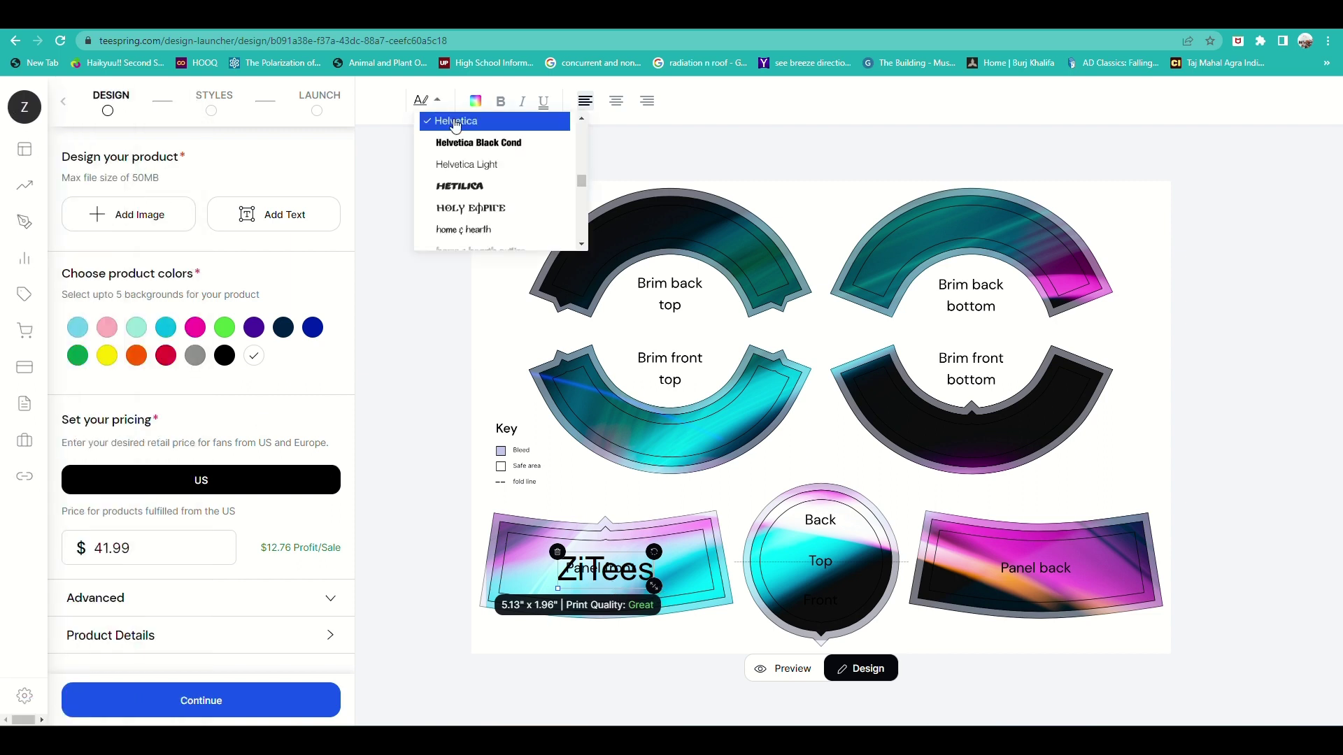
pyautogui.scroll(-5, 549, 203)
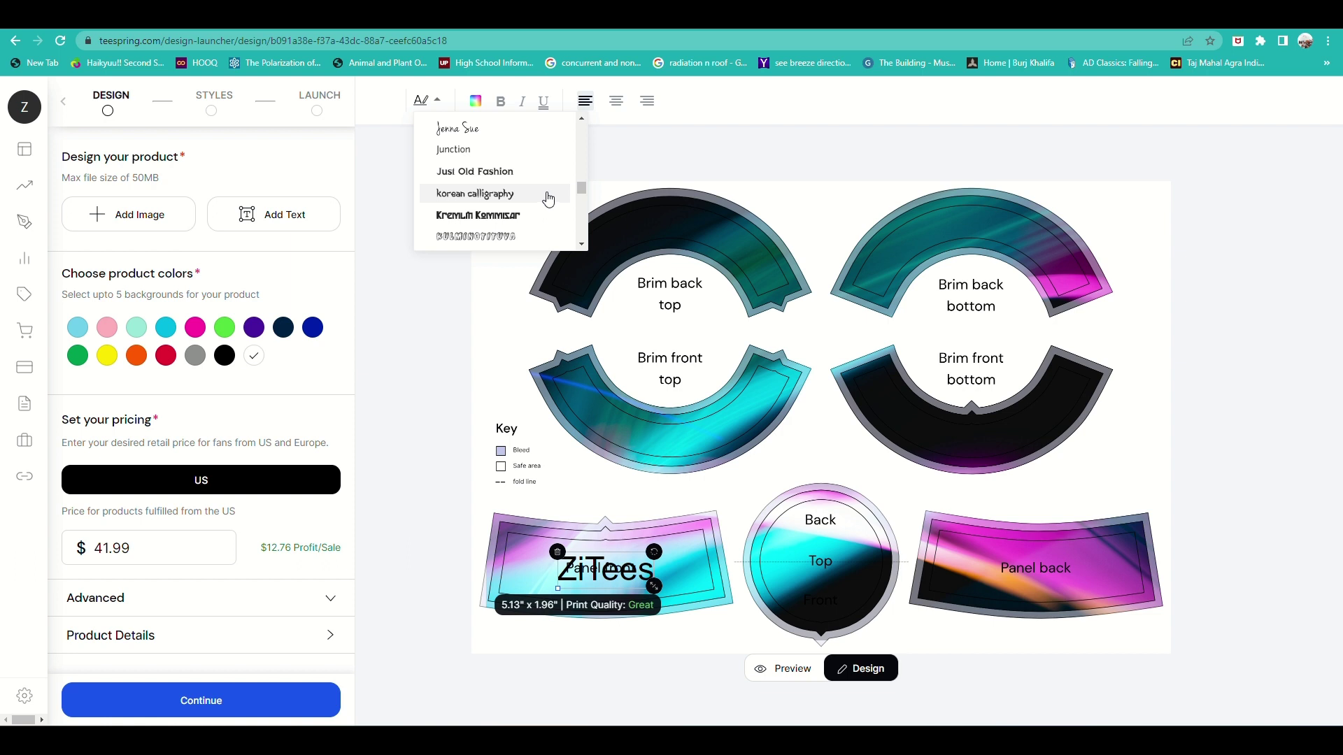
pyautogui.scroll(-3, 523, 190)
pyautogui.scroll(-3, 522, 190)
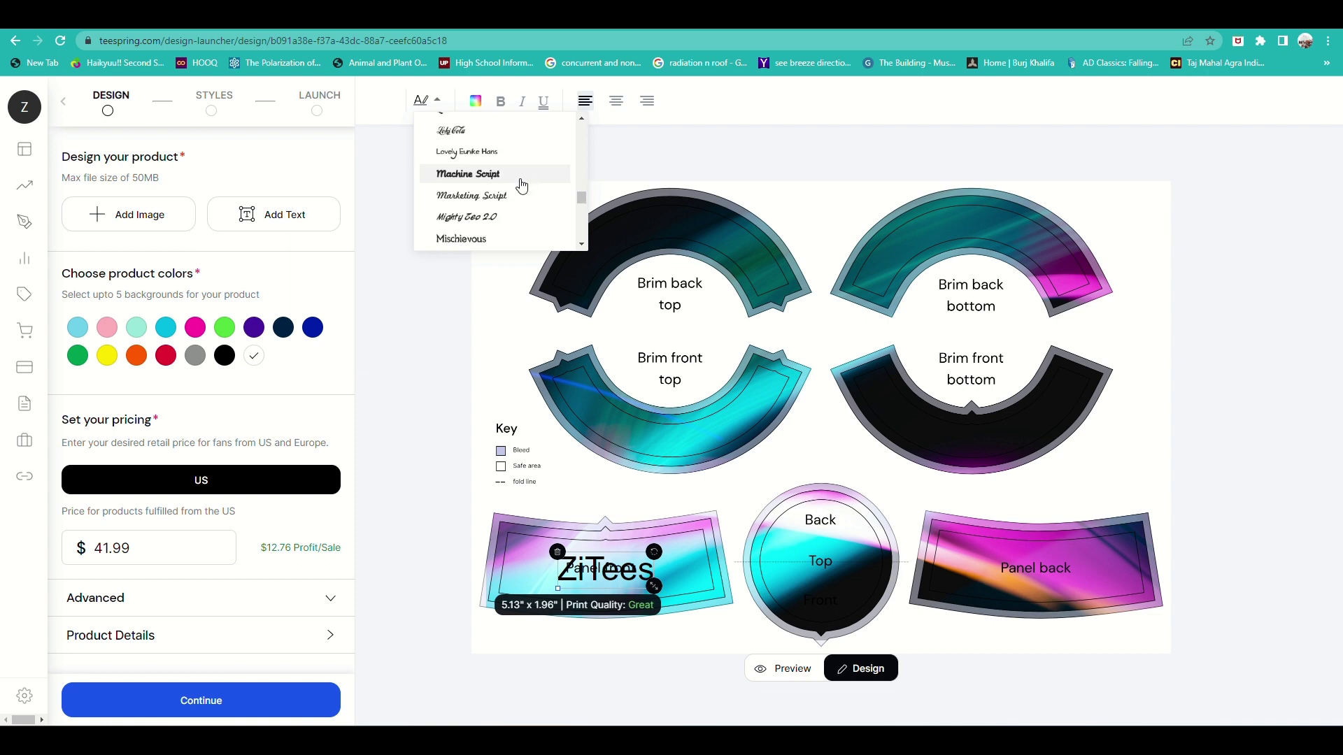
pyautogui.click(523, 191)
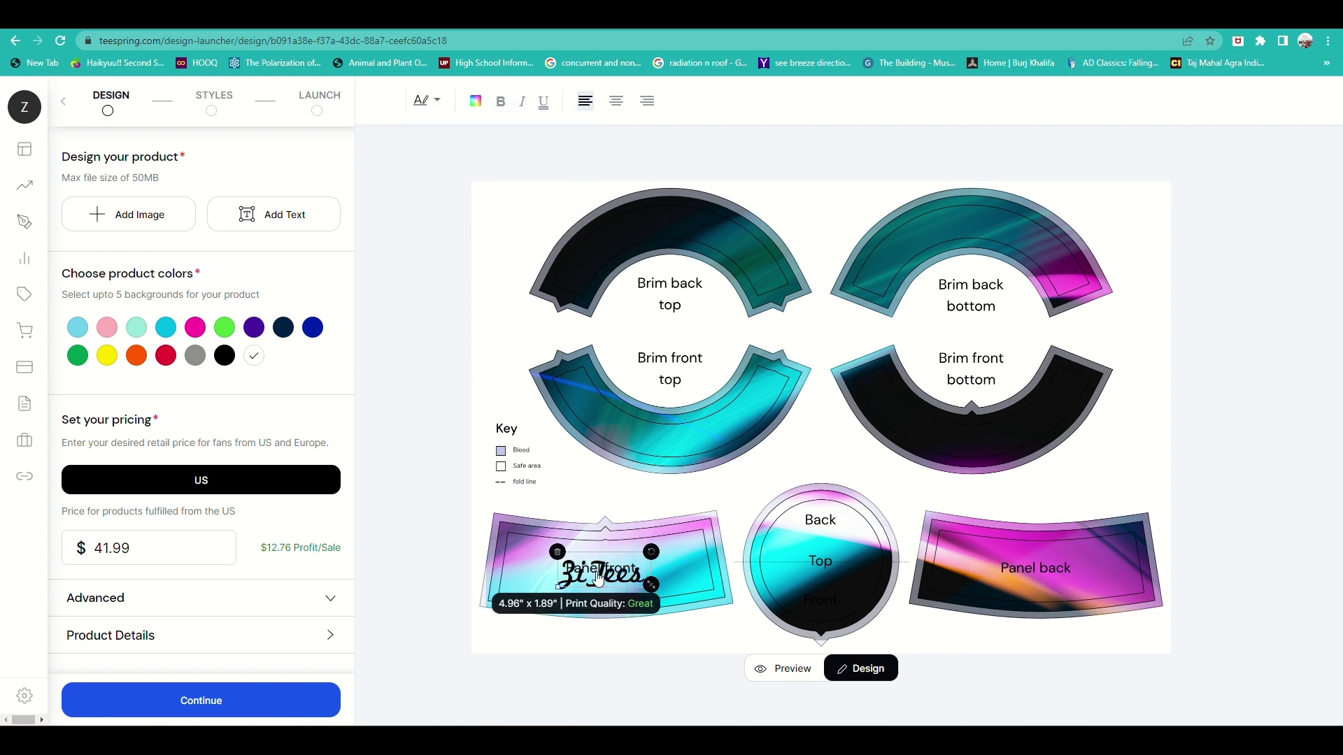
pyautogui.click(476, 102)
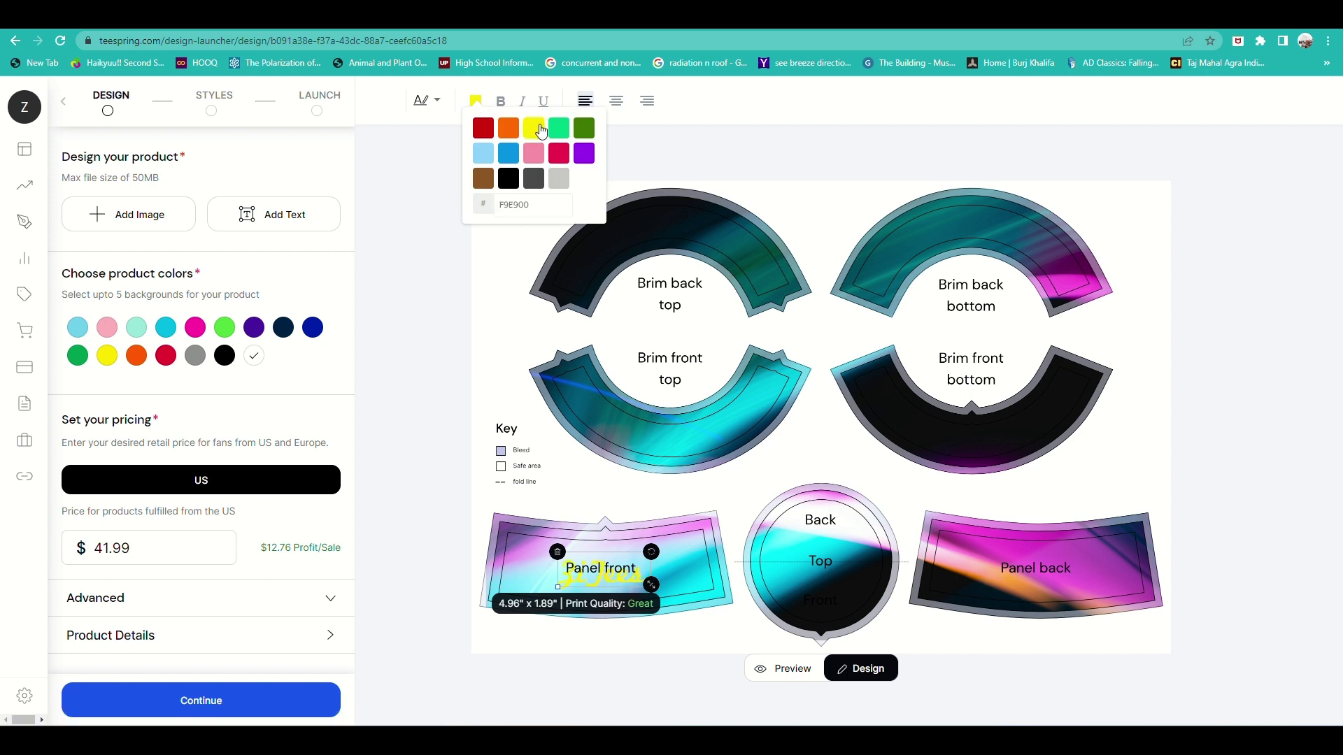
pyautogui.click(509, 178)
pyautogui.click(390, 320)
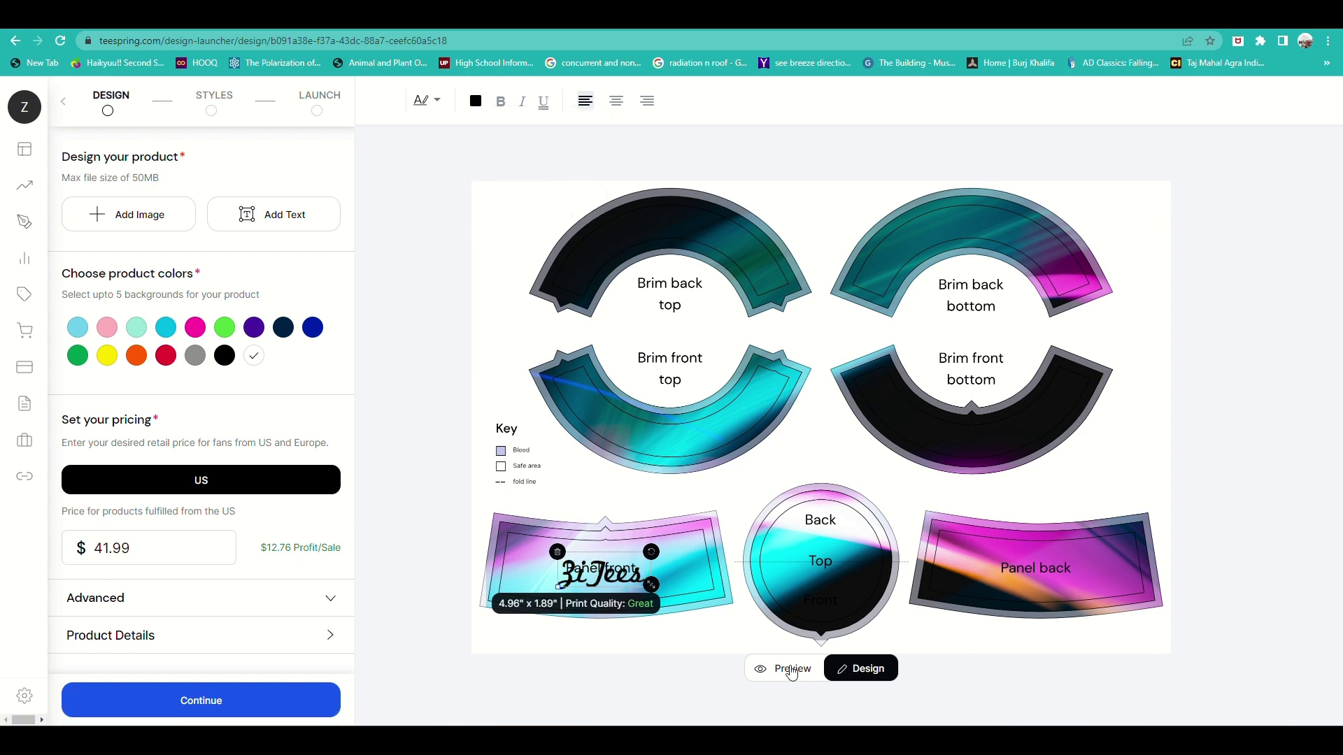
pyautogui.click(670, 652)
# Step: Preview the design on the 3-D hat and view its back
pyautogui.click(783, 669)
pyautogui.click(459, 106)
pyautogui.click(406, 136)
# Step: Return to the front view, shift ZiTees right on Panel front, and recheck it in 3-D
pyautogui.click(428, 101)
pyautogui.click(406, 121)
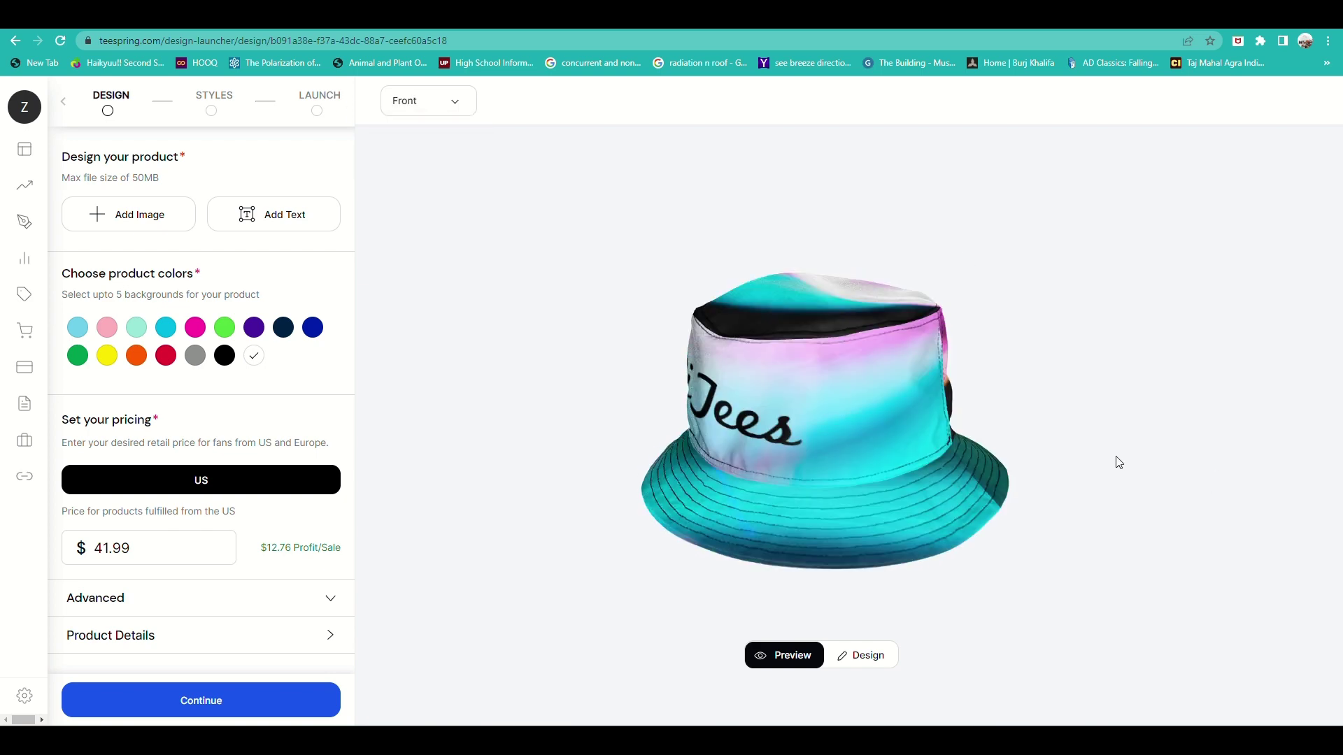
pyautogui.click(850, 661)
pyautogui.click(628, 579)
pyautogui.moveTo(628, 580); pyautogui.dragTo(668, 572)
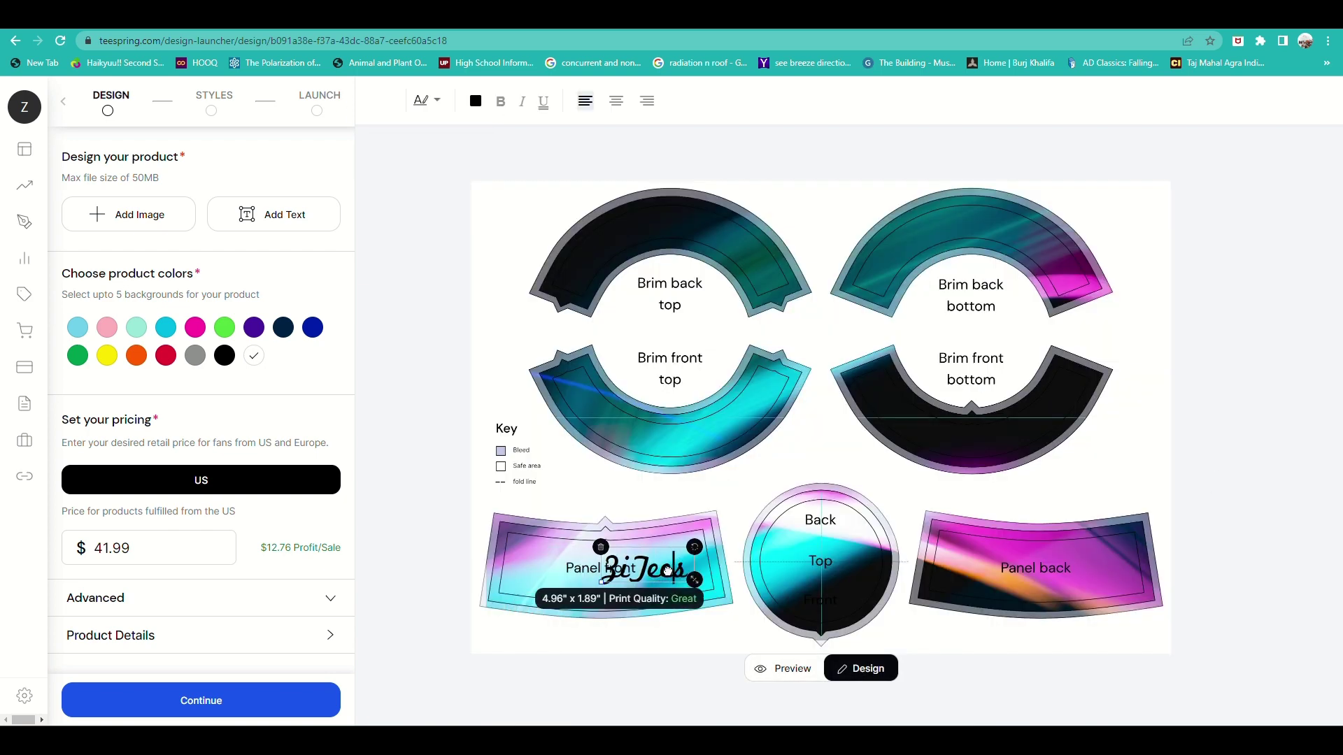
pyautogui.click(785, 669)
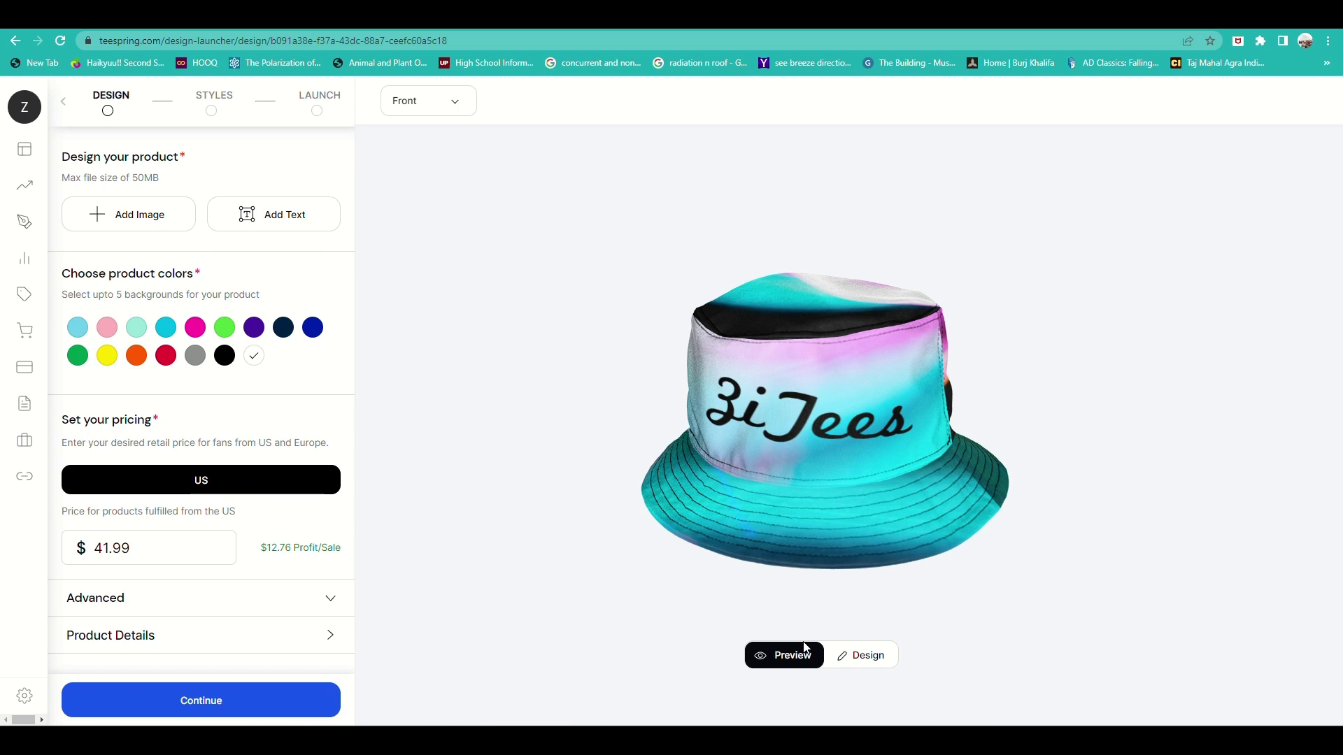
# Step: Delete the ZiTees text from the hat design
pyautogui.click(861, 651)
pyautogui.click(580, 563)
pyautogui.press('Delete')
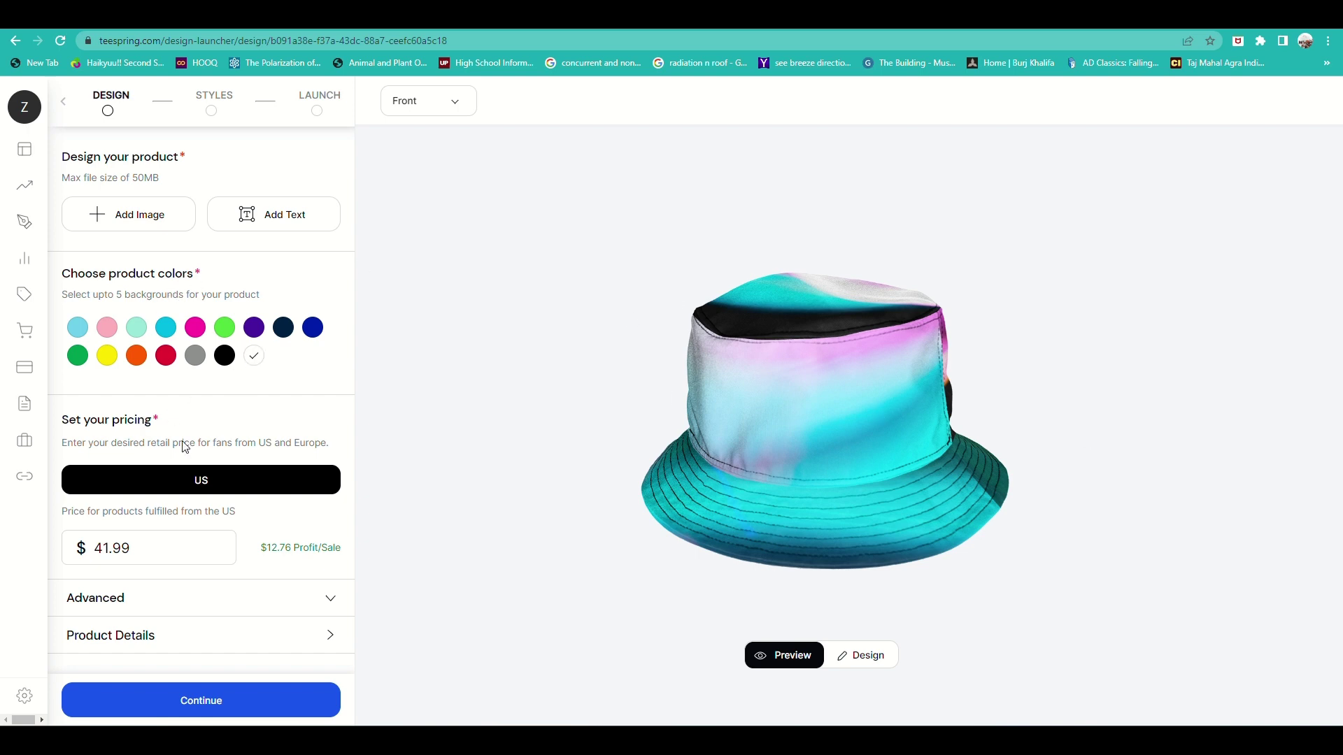
# Step: Set the US retail price to $39.99 and keep Front as the featured view
pyautogui.moveTo(97, 549); pyautogui.dragTo(160, 561)
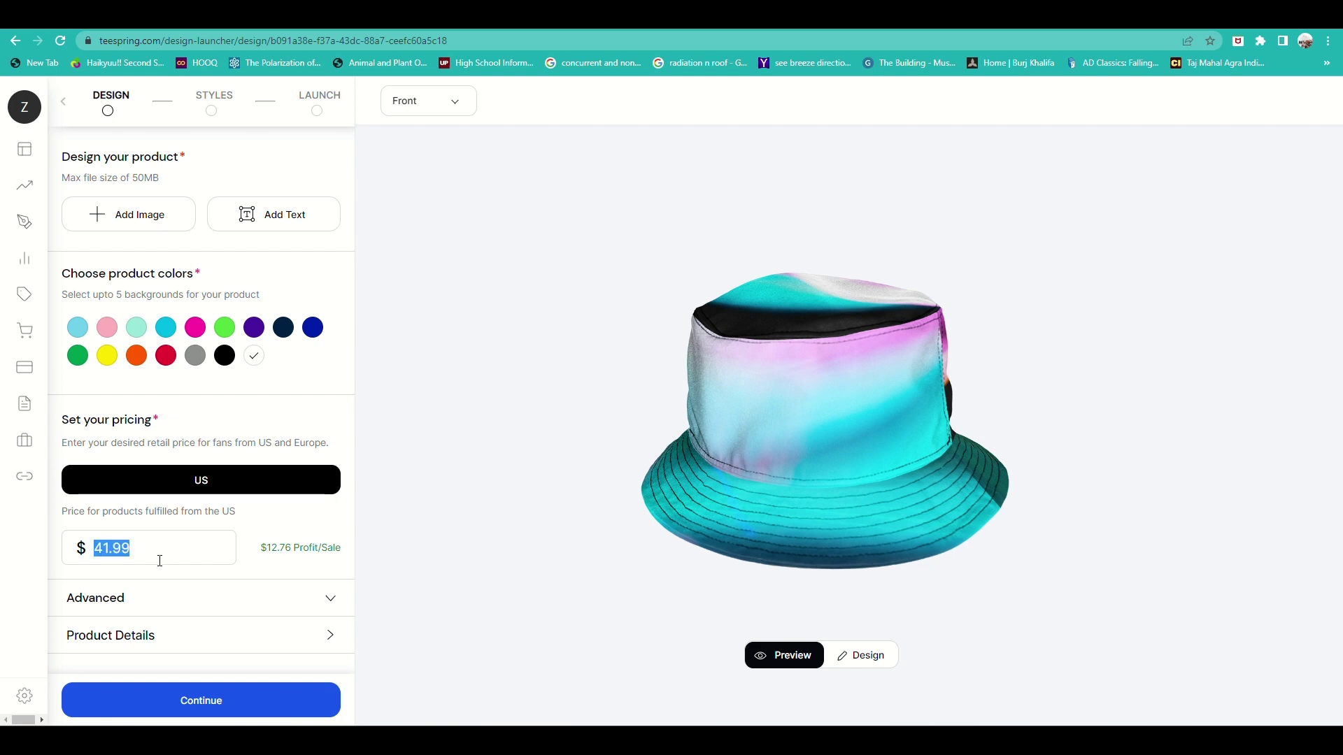
pyautogui.write('39.99')
pyautogui.click(253, 598)
pyautogui.scroll(-3, 266, 591)
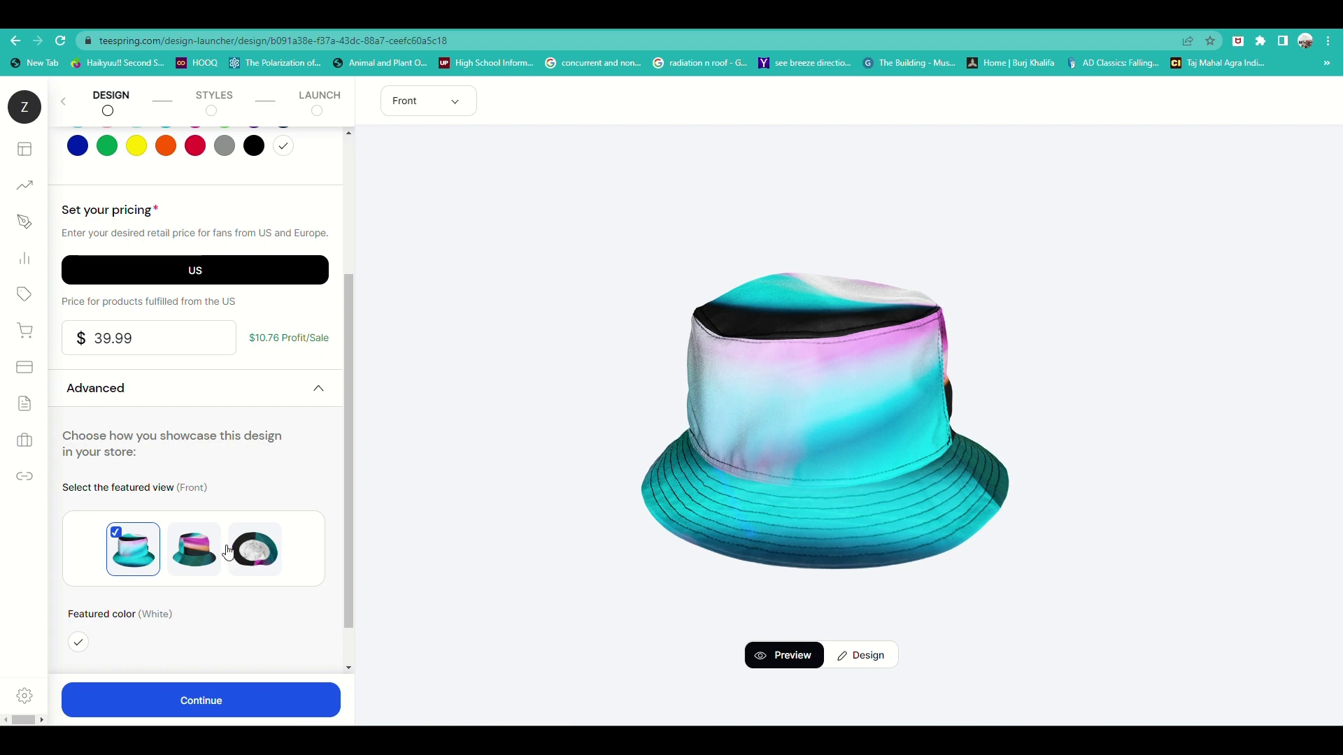
pyautogui.click(195, 574)
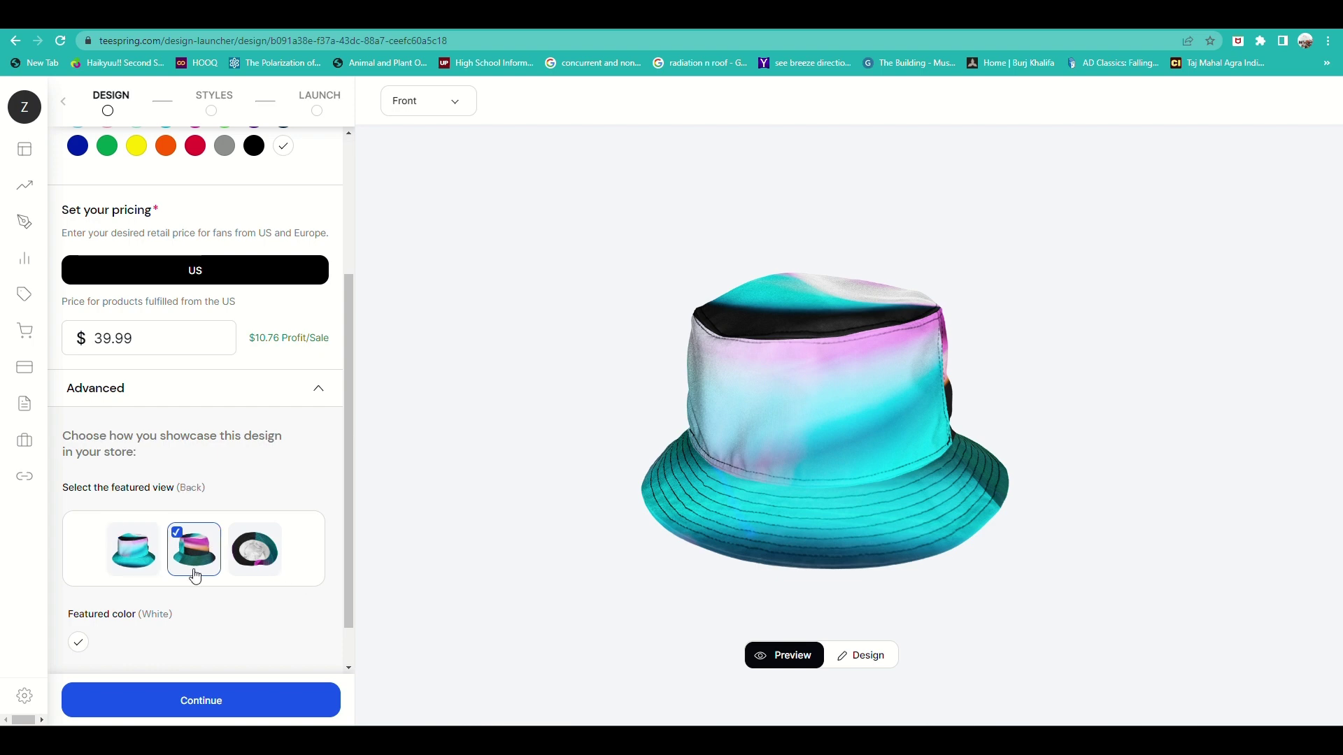
pyautogui.click(135, 555)
pyautogui.scroll(-1, 313, 564)
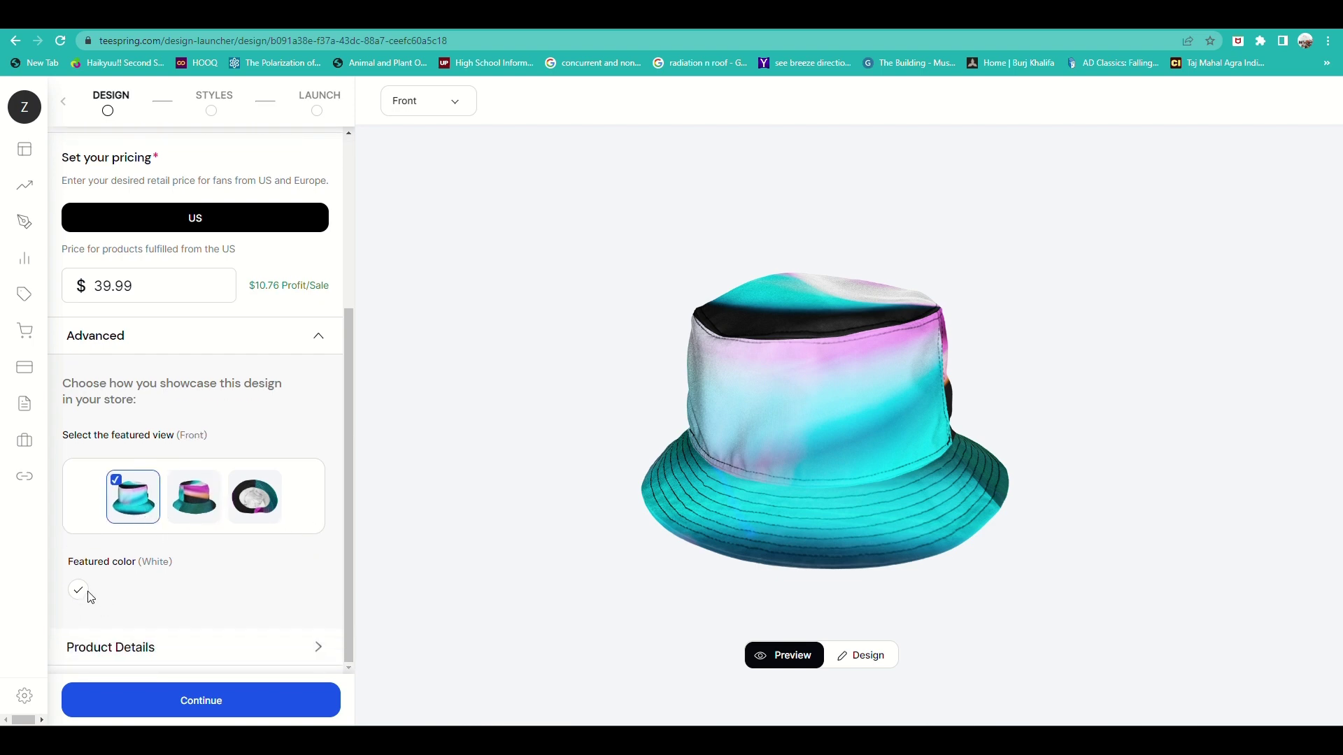
# Step: Review the Bucket Hat product details, then close them
pyautogui.click(235, 653)
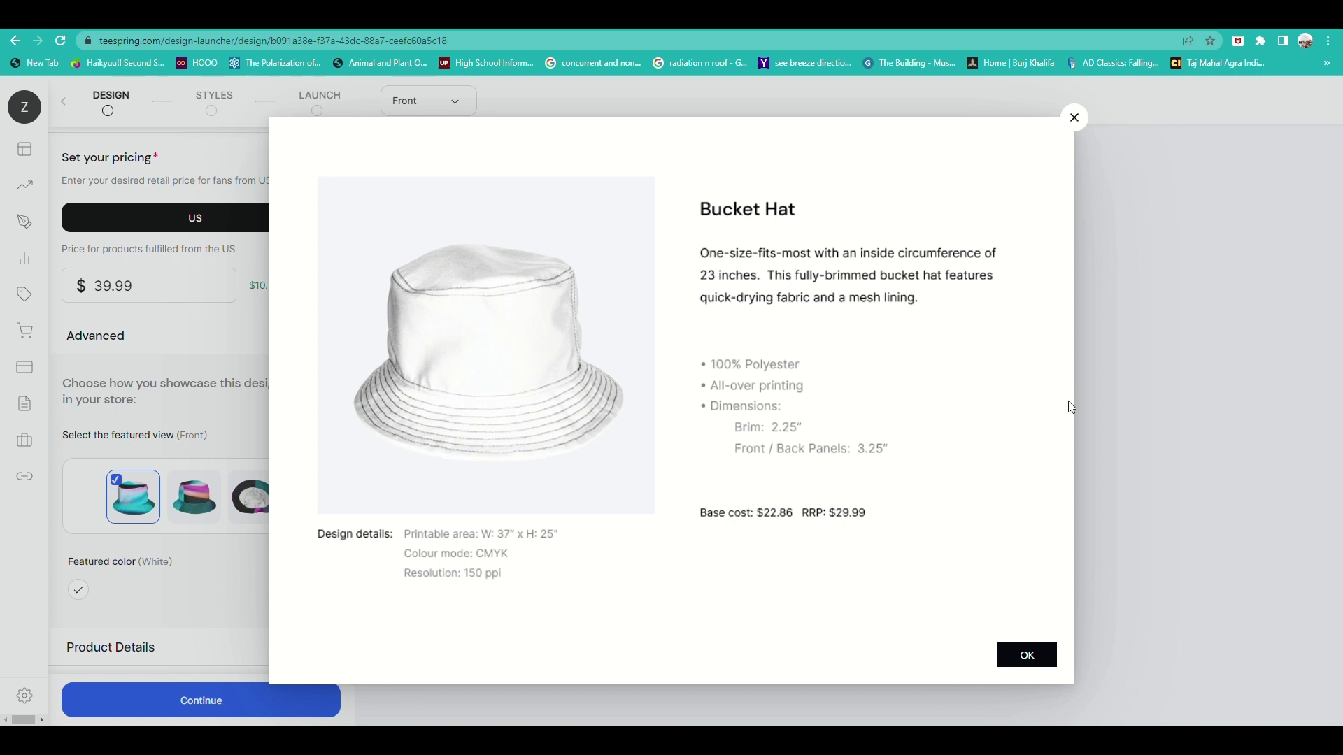
pyautogui.click(1019, 663)
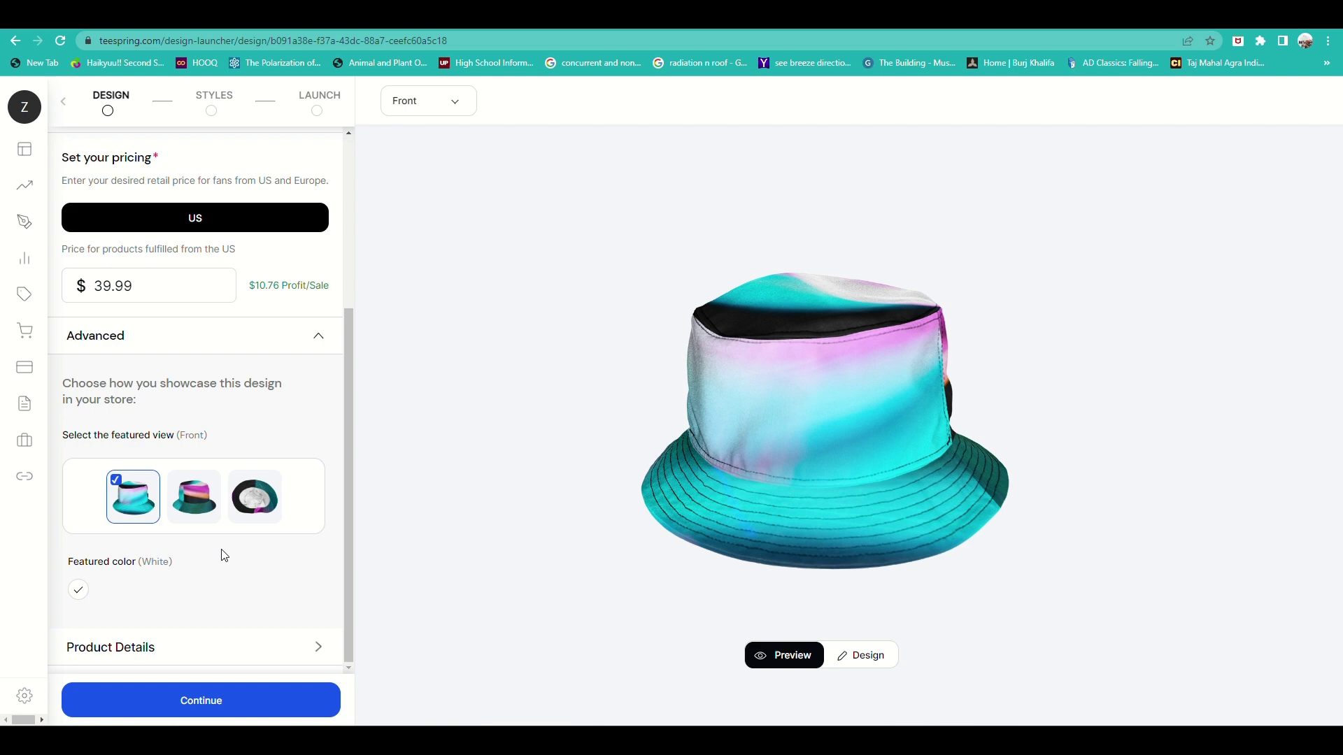
pyautogui.scroll(2, 252, 489)
pyautogui.scroll(2, 252, 494)
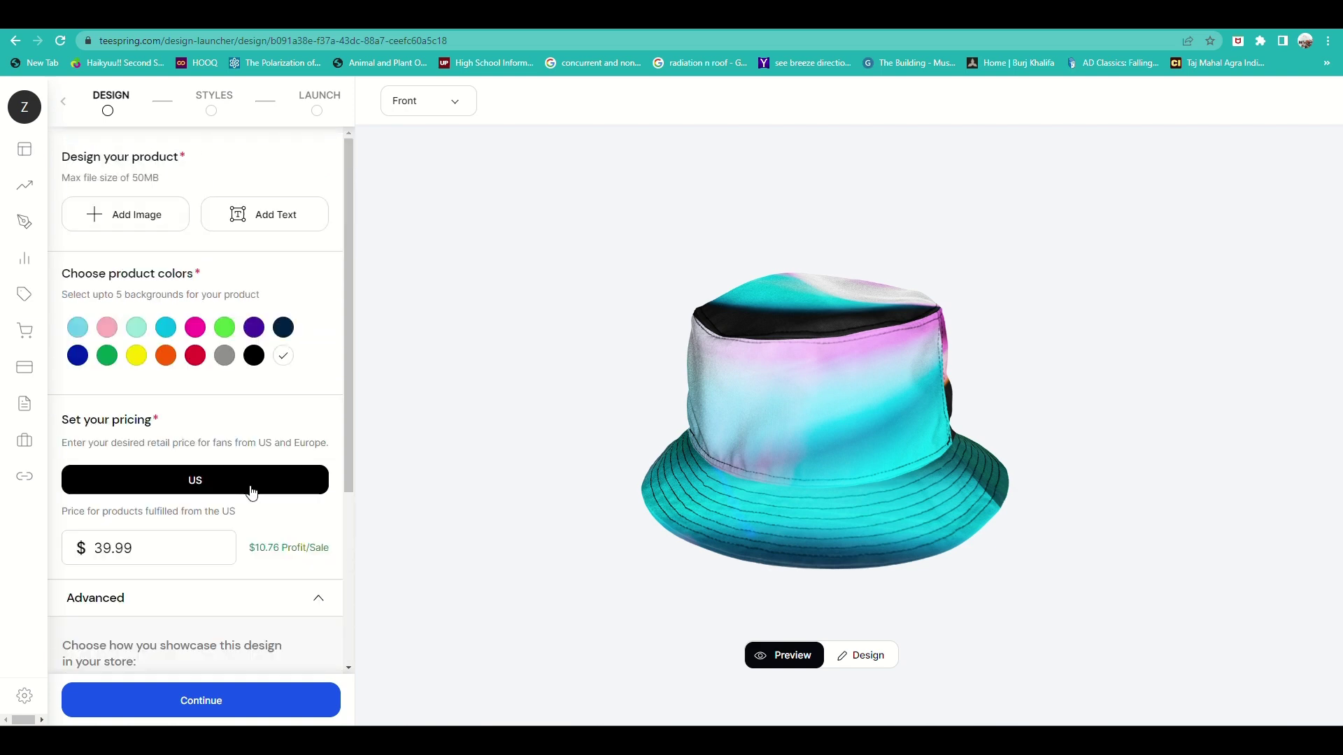
# Step: Continue to Styles and browse suggestions like the All-Over Print tee without adding any
pyautogui.click(191, 702)
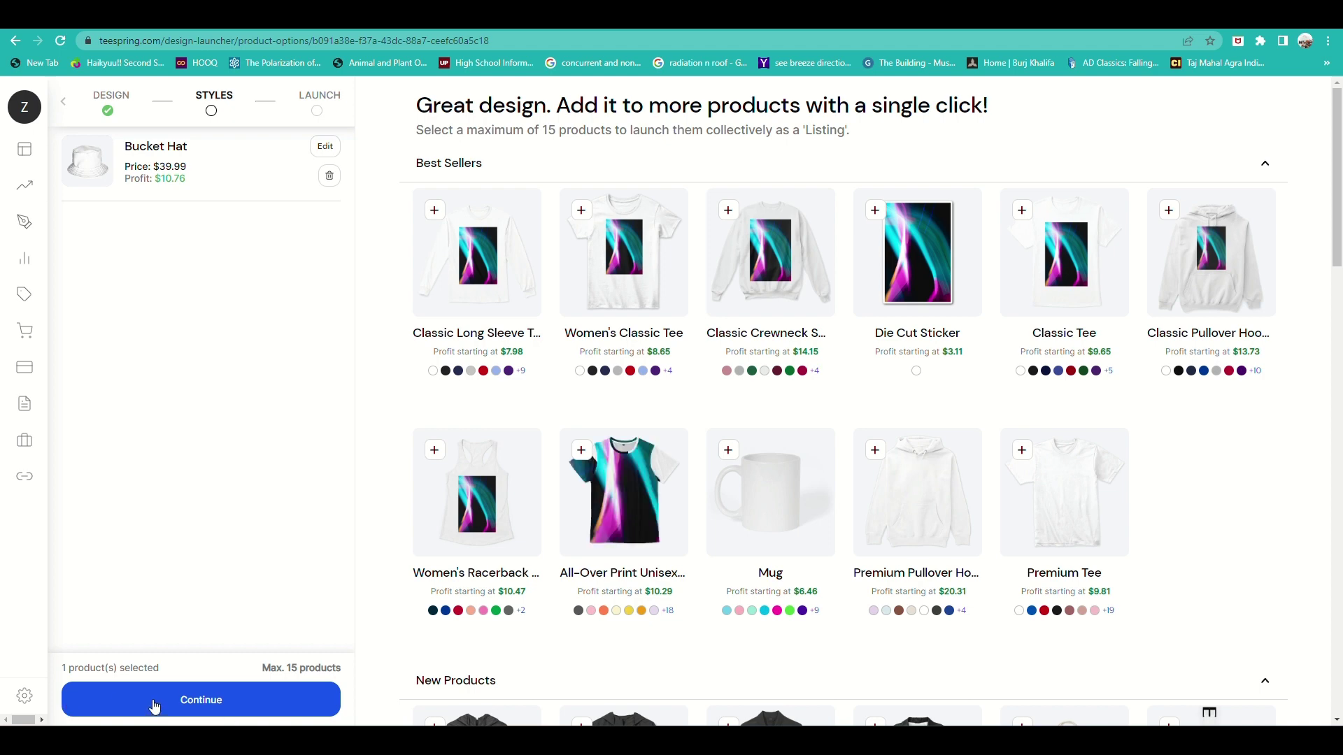
pyautogui.scroll(-3, 1081, 540)
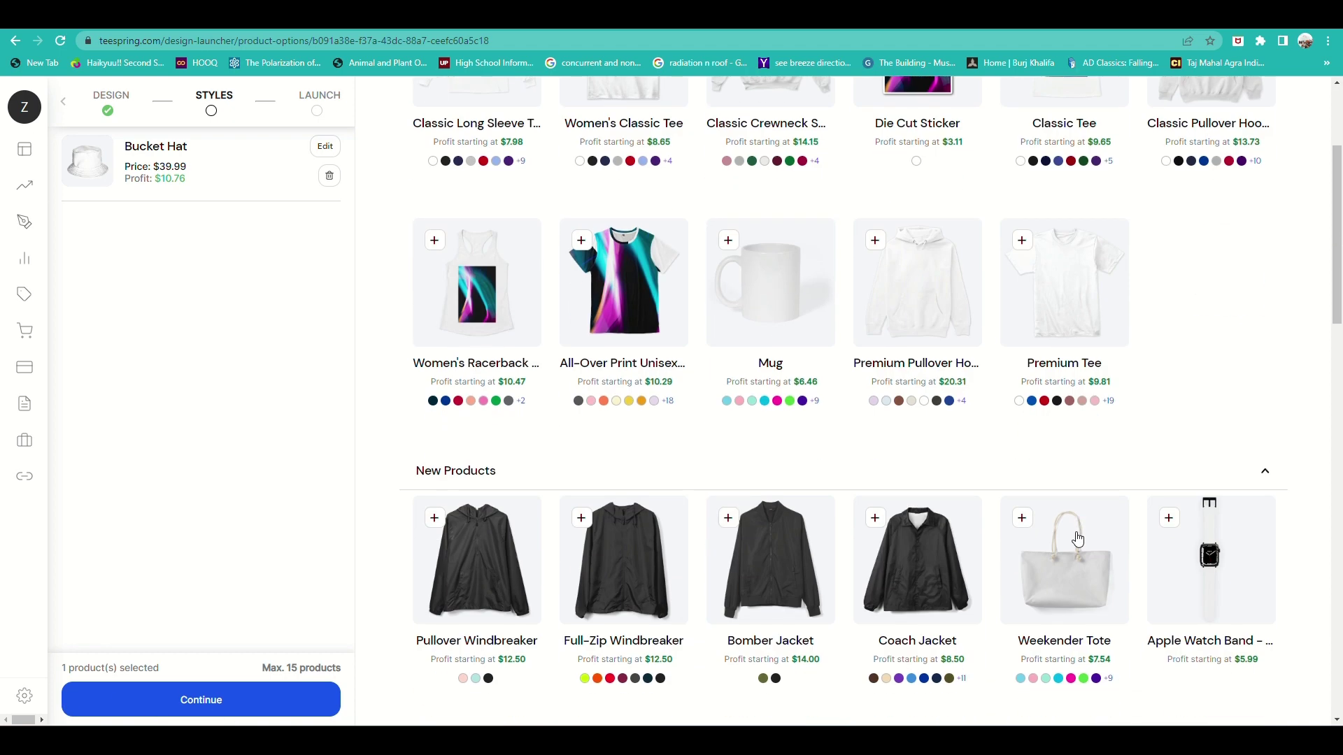
pyautogui.scroll(3, 1078, 540)
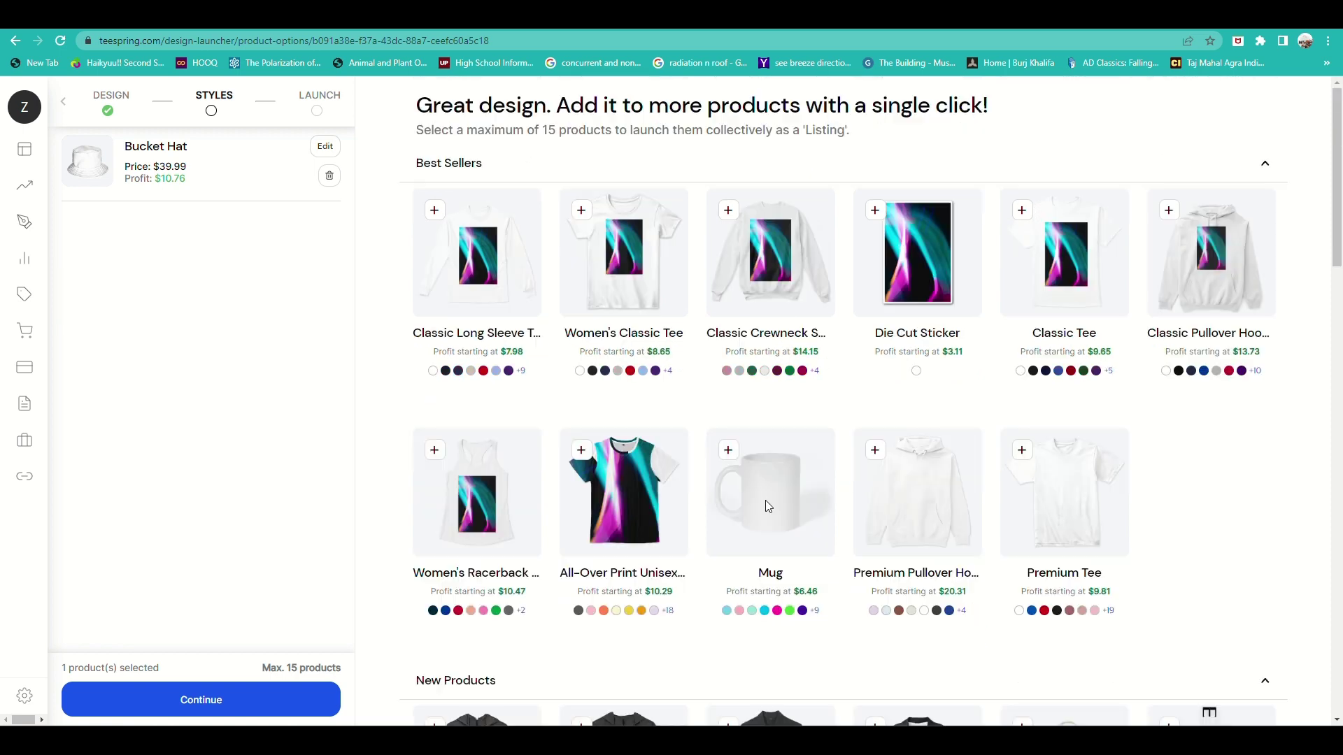
# Step: Move to the Launch step and begin typing 'Bucke' in the listing title
pyautogui.click(223, 706)
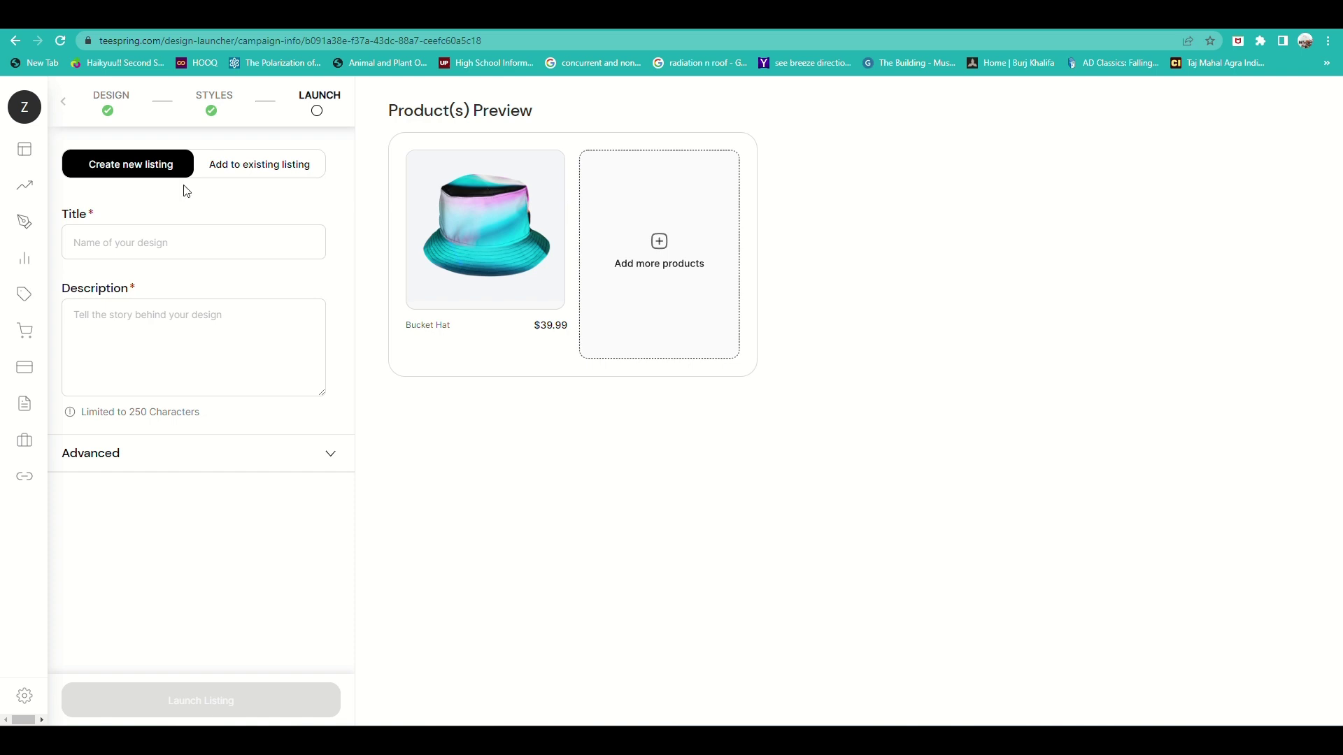
pyautogui.click(138, 247)
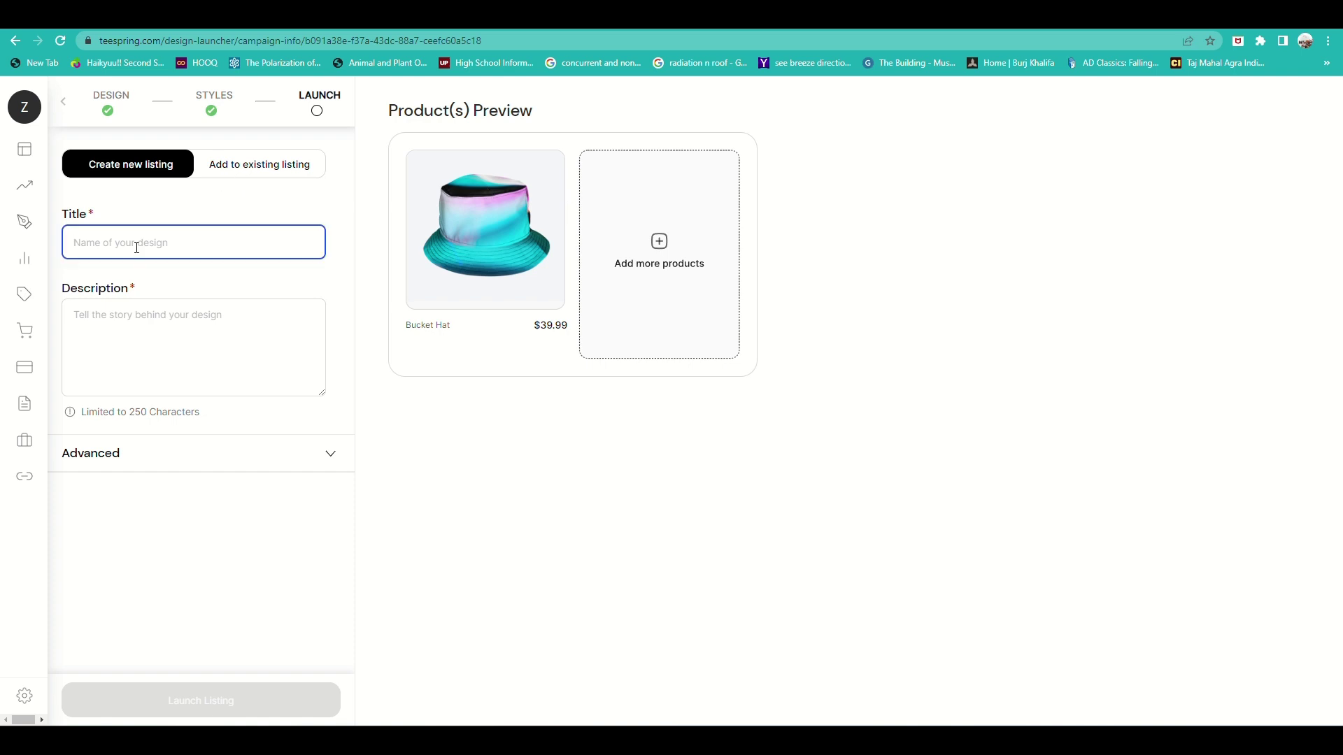
pyautogui.write('B')
pyautogui.write('ucke')
# Step: Paste the prepared neon-hat description and delete its final durability paragraph
pyautogui.rightClick(105, 350)
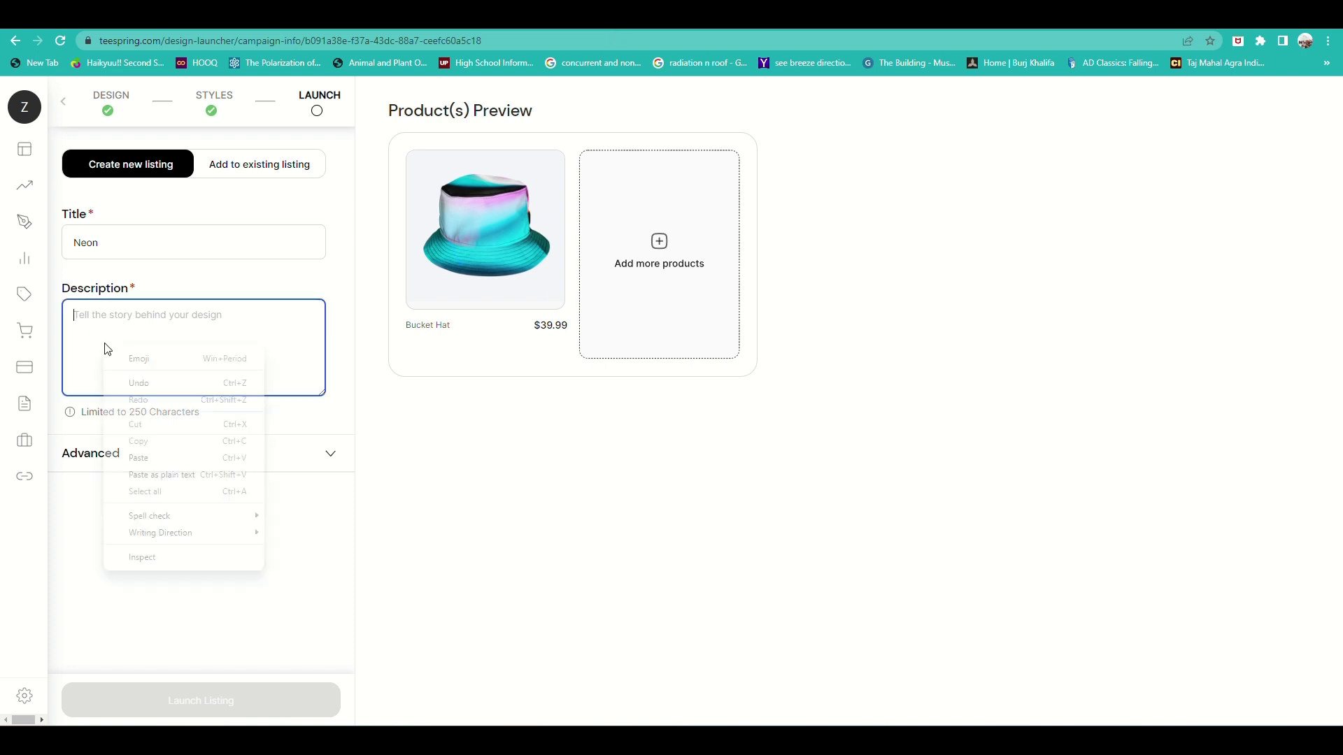
pyautogui.click(140, 456)
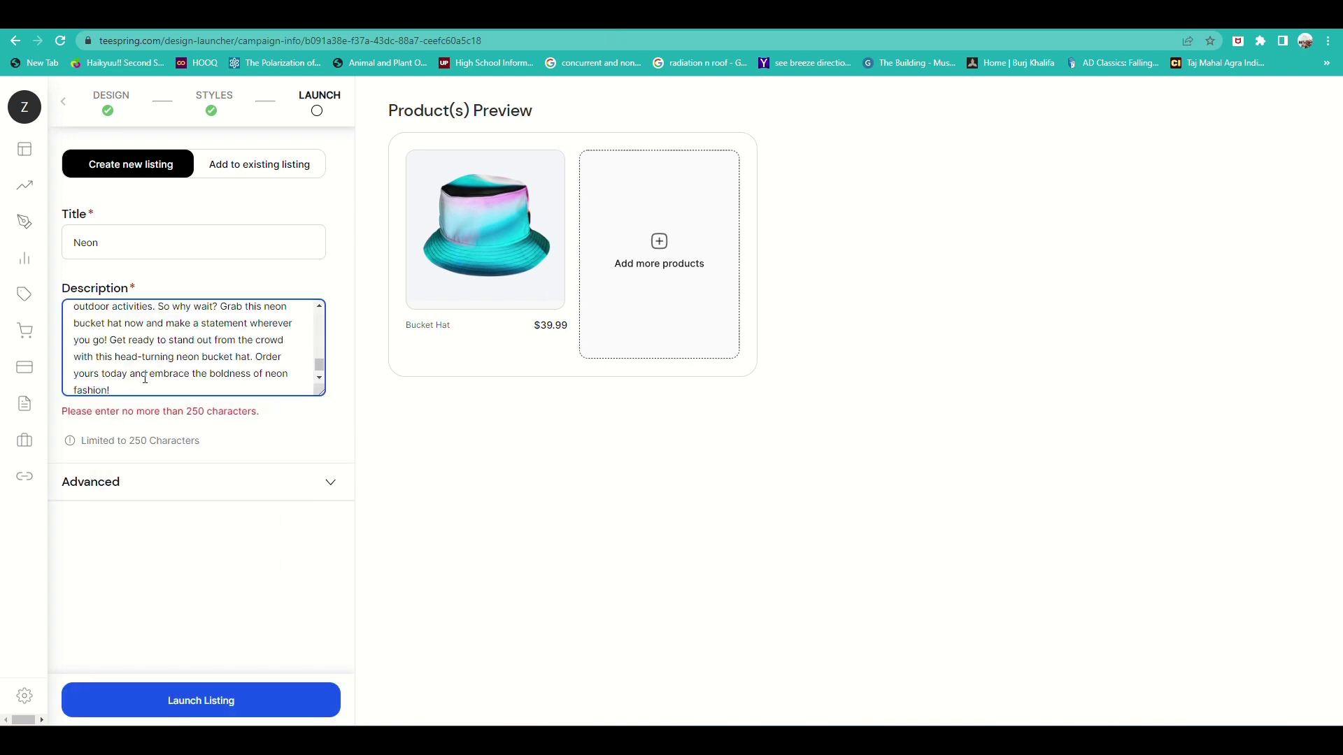
pyautogui.scroll(5, 206, 379)
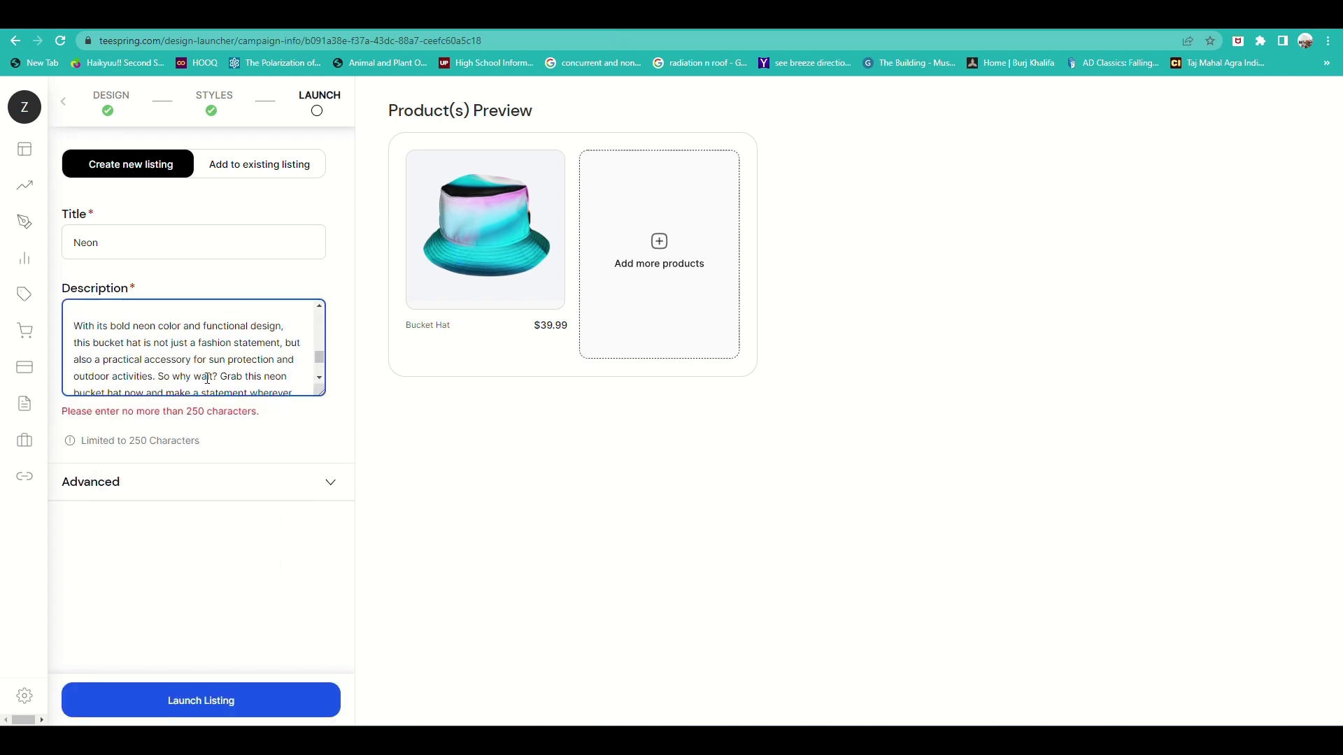
pyautogui.scroll(1, 215, 374)
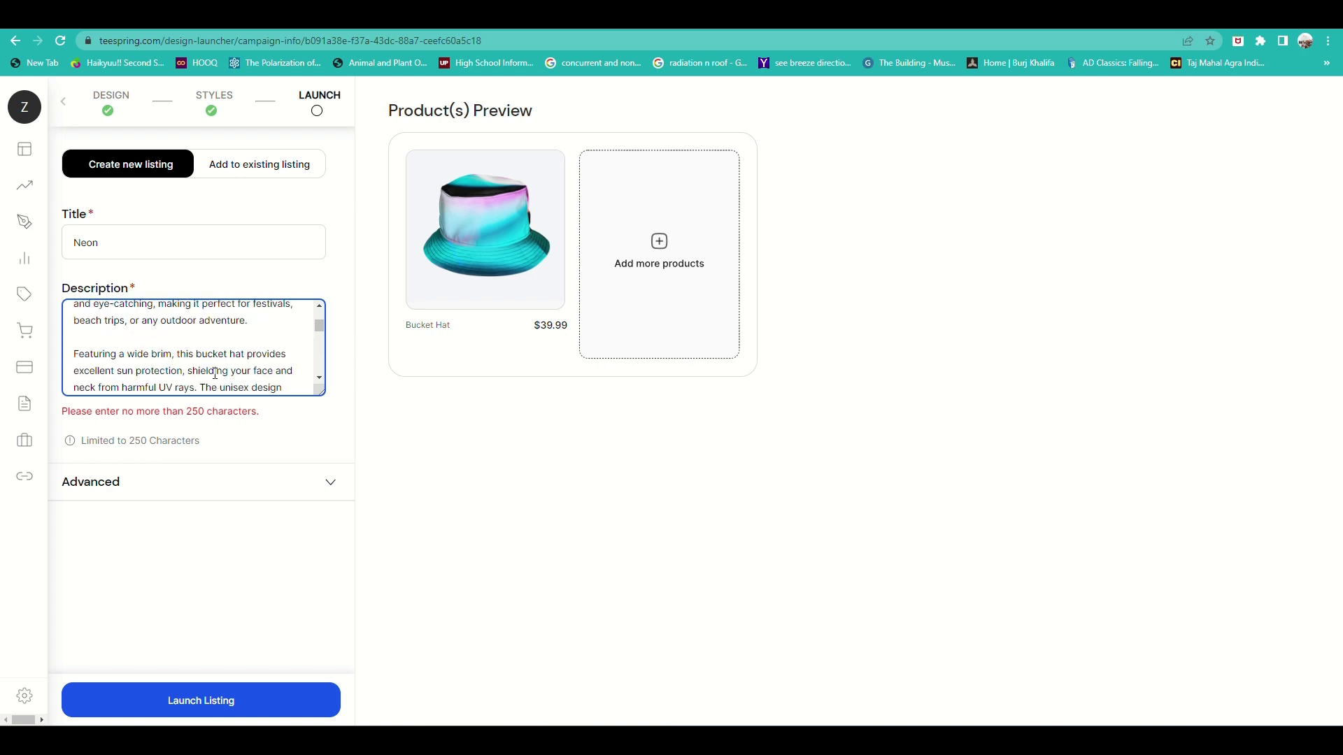
pyautogui.scroll(-3, 275, 366)
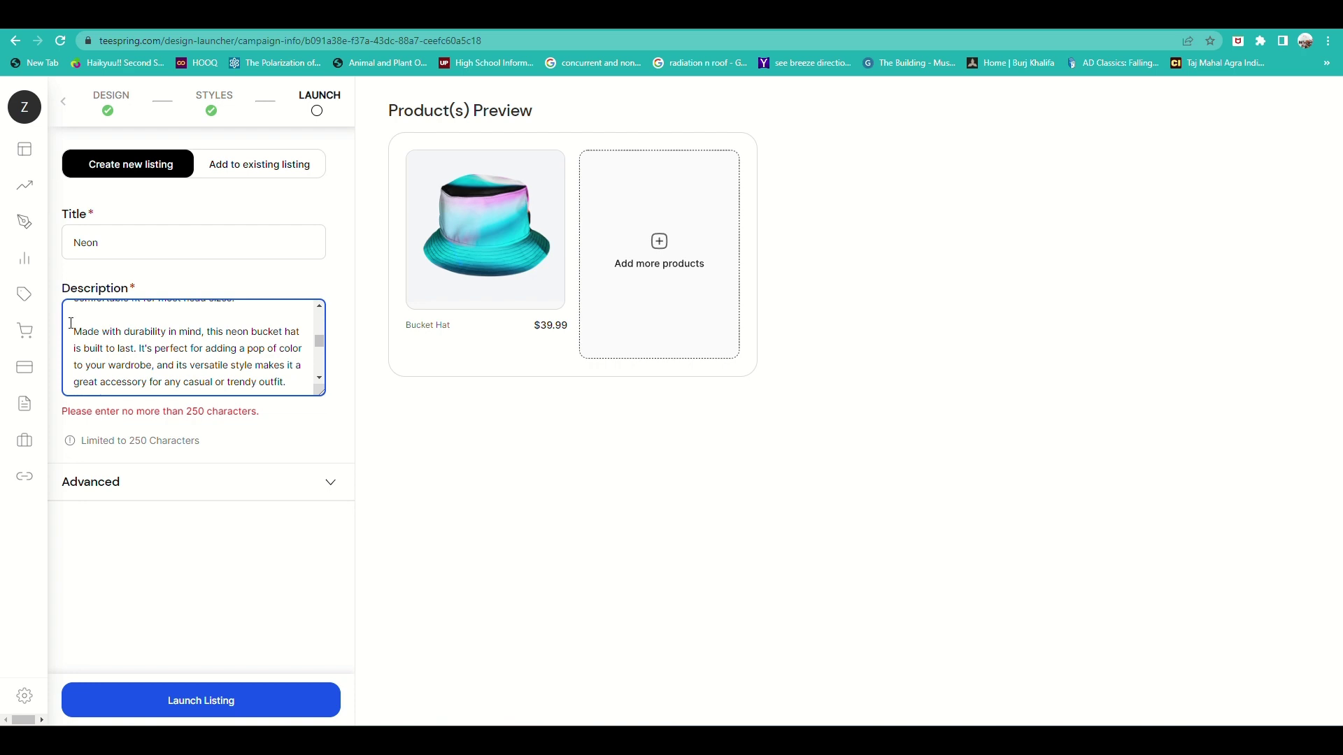
pyautogui.hotkey('ctrl', 'shift', 'End')
pyautogui.press('BackSpace')
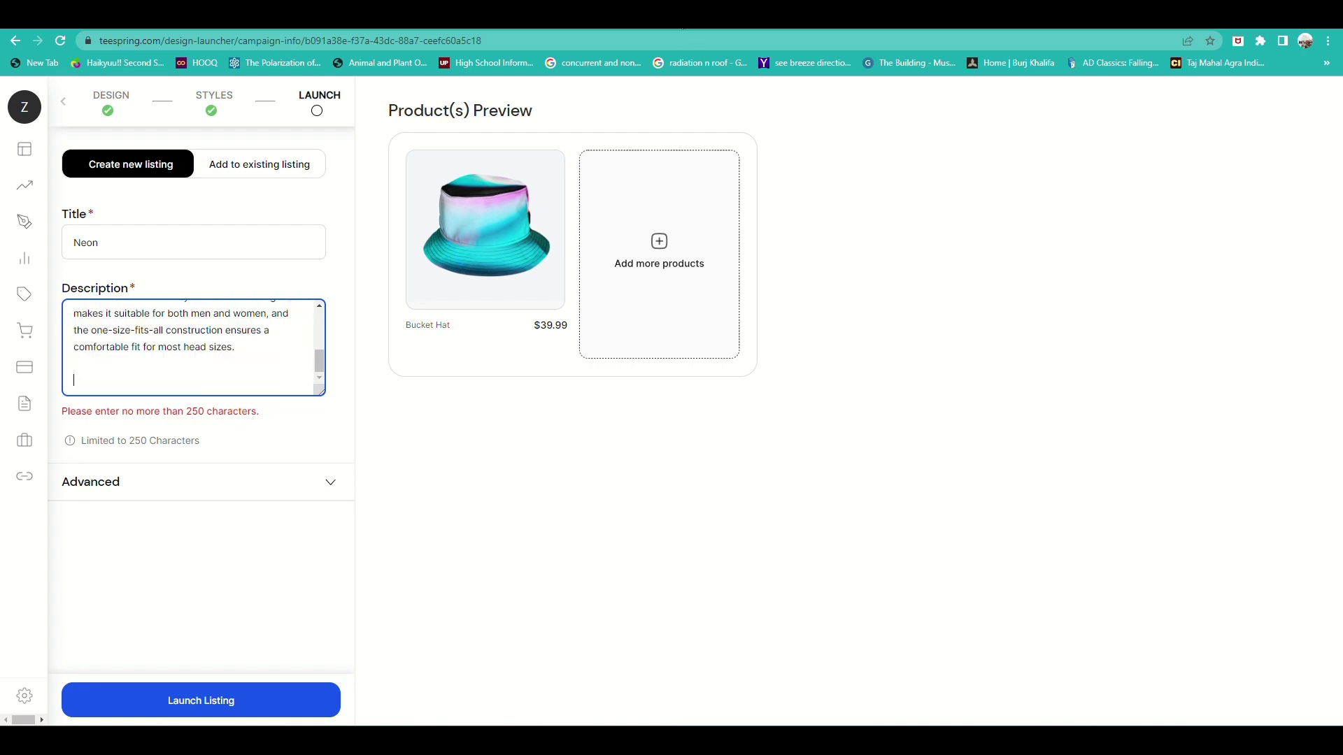
pyautogui.click(333, 331)
# Step: Paste the shortened description again and restore the 'G' in 'Get' at its start
pyautogui.click(249, 353)
pyautogui.hotkey('ctrl', 'v')
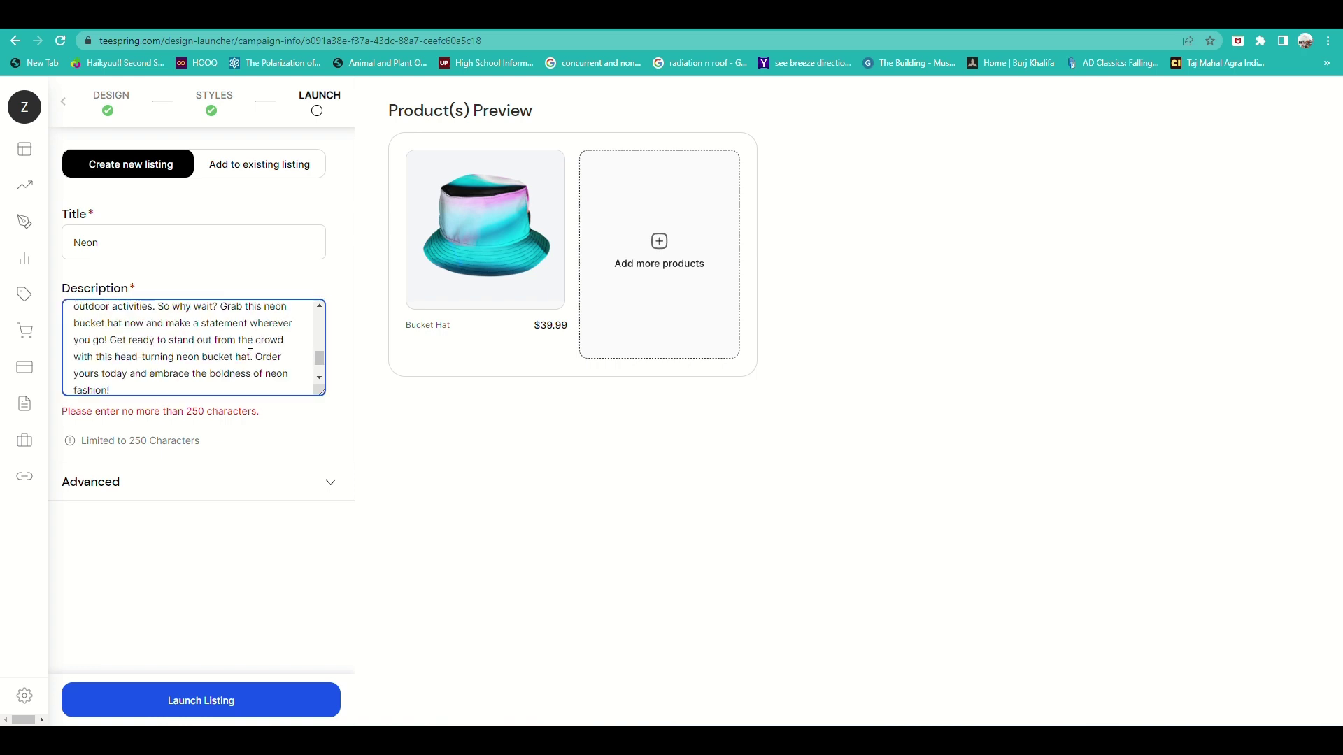
pyautogui.scroll(5, 275, 374)
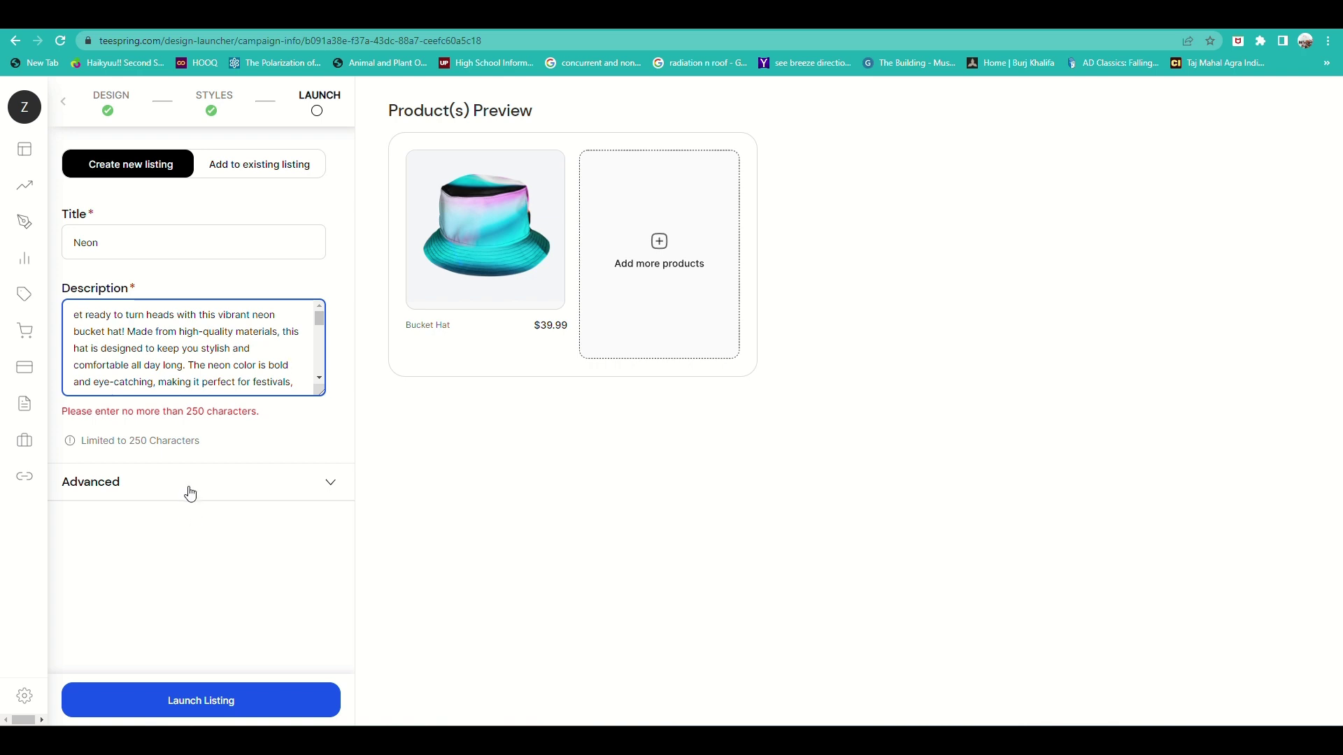
pyautogui.scroll(-1, 268, 361)
pyautogui.scroll(-5, 268, 361)
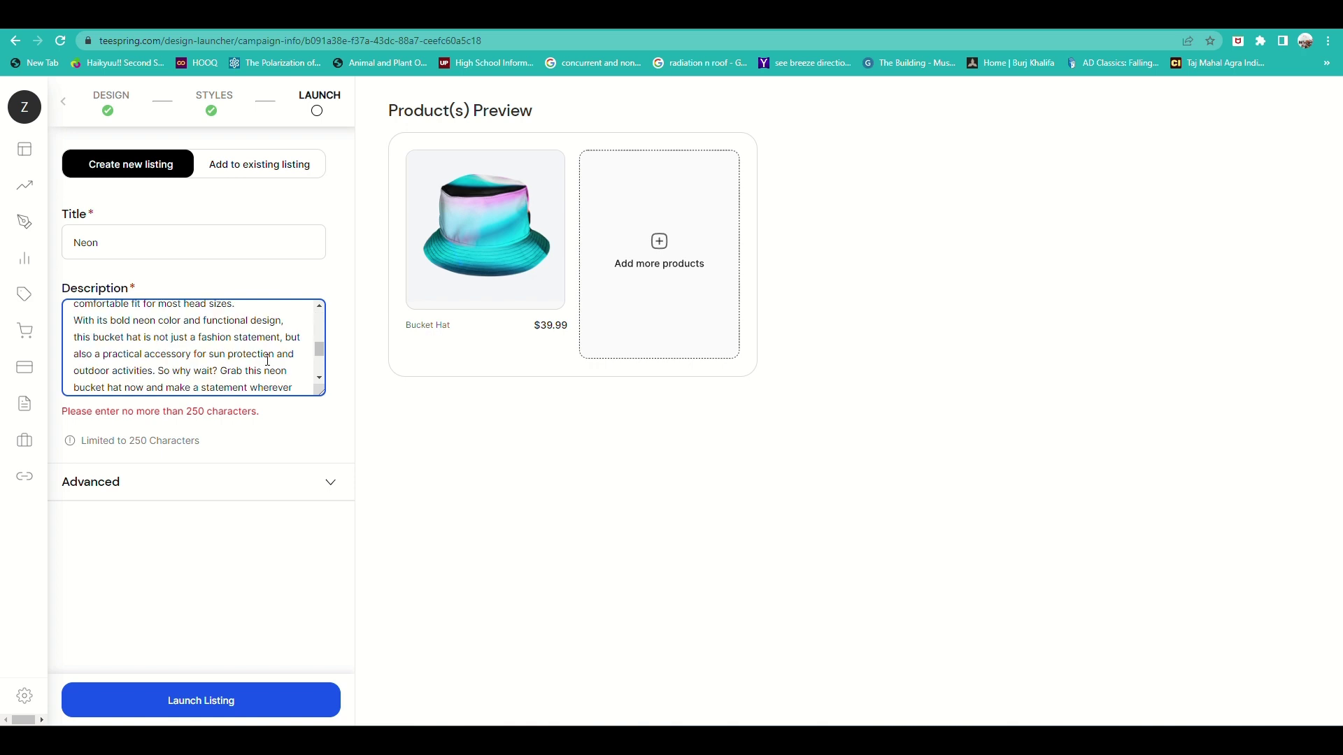
pyautogui.scroll(5, 268, 358)
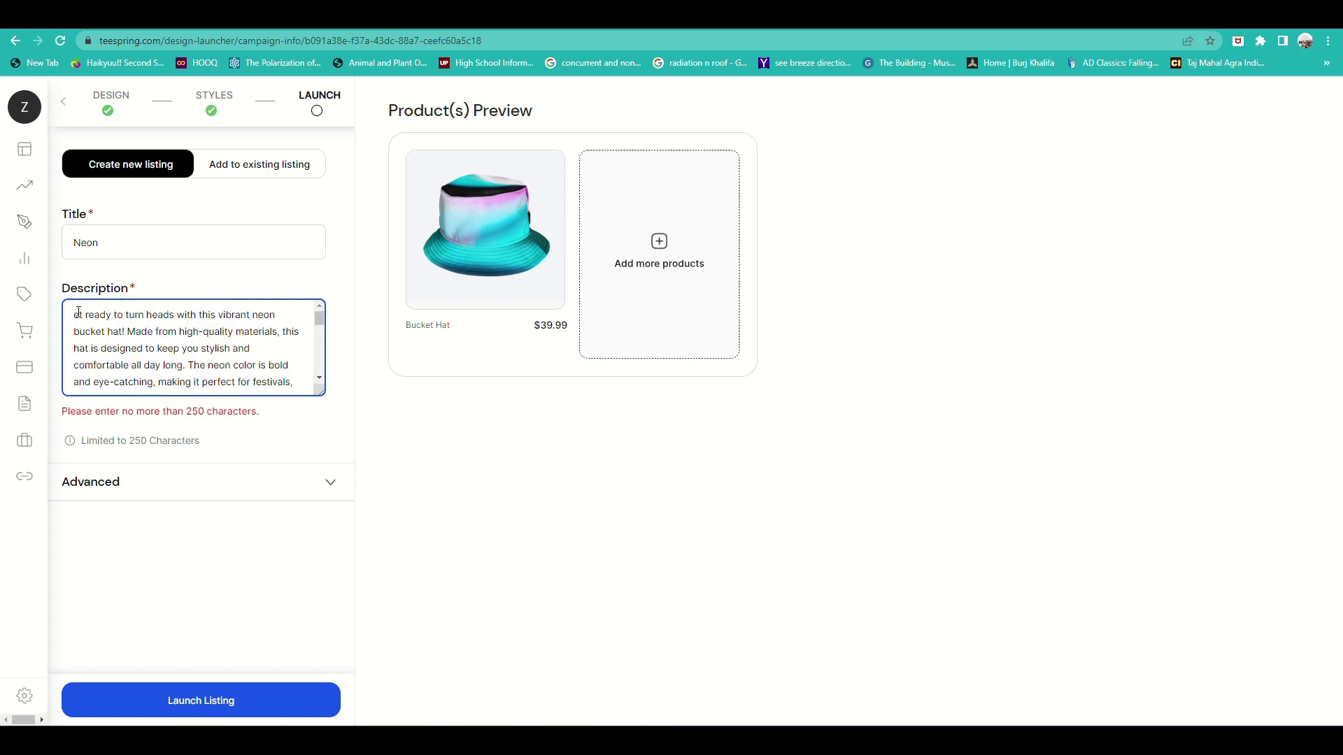
pyautogui.write('G')
pyautogui.scroll(-5, 137, 327)
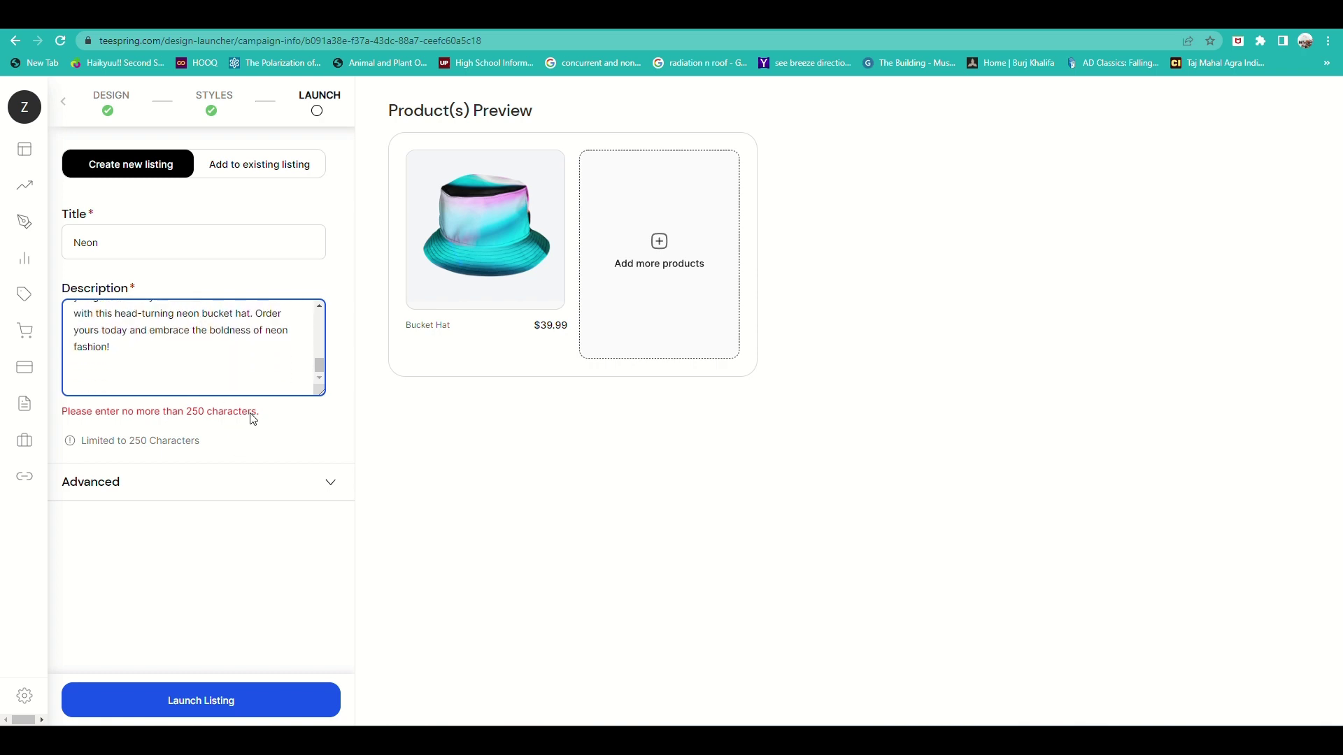
# Step: Expand the advanced options, confirm URL handle 'neon-april-2023', and keep visibility Public
pyautogui.click(168, 489)
pyautogui.scroll(-2, 292, 454)
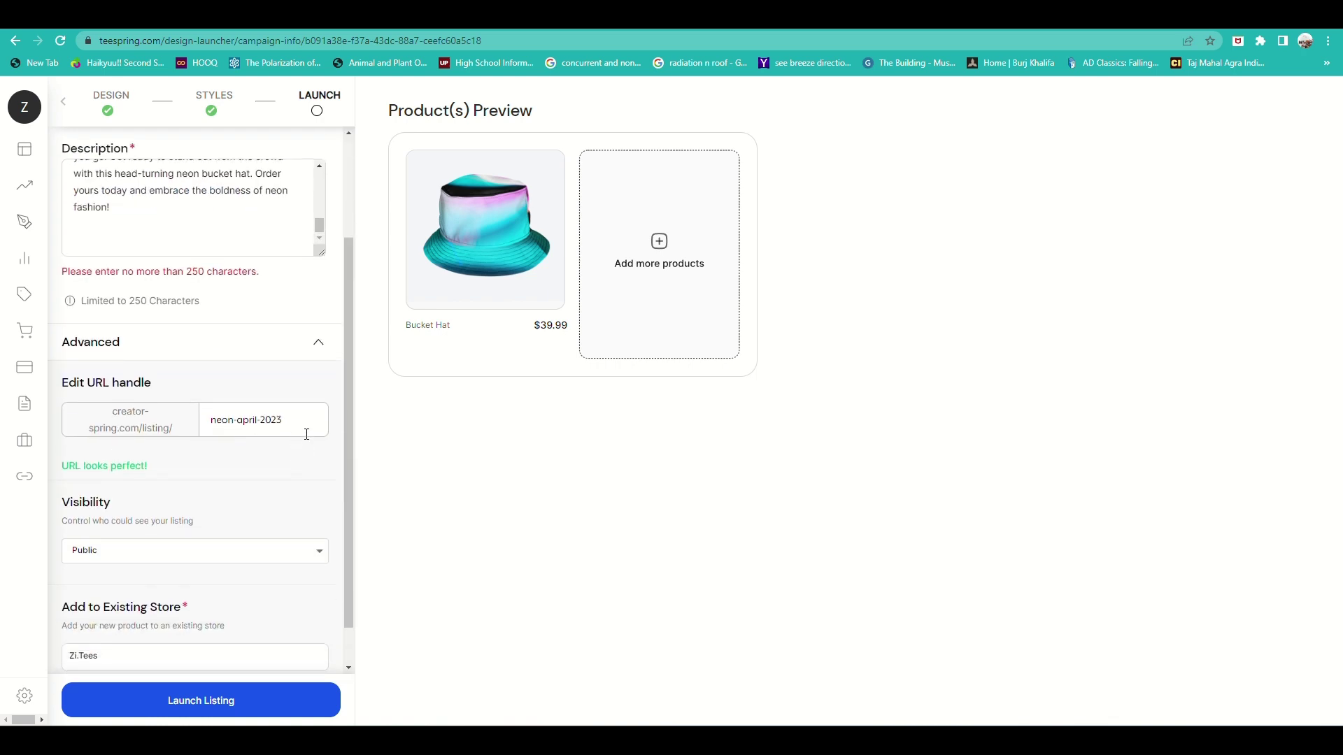
pyautogui.click(236, 420)
pyautogui.scroll(-1, 200, 470)
pyautogui.click(137, 504)
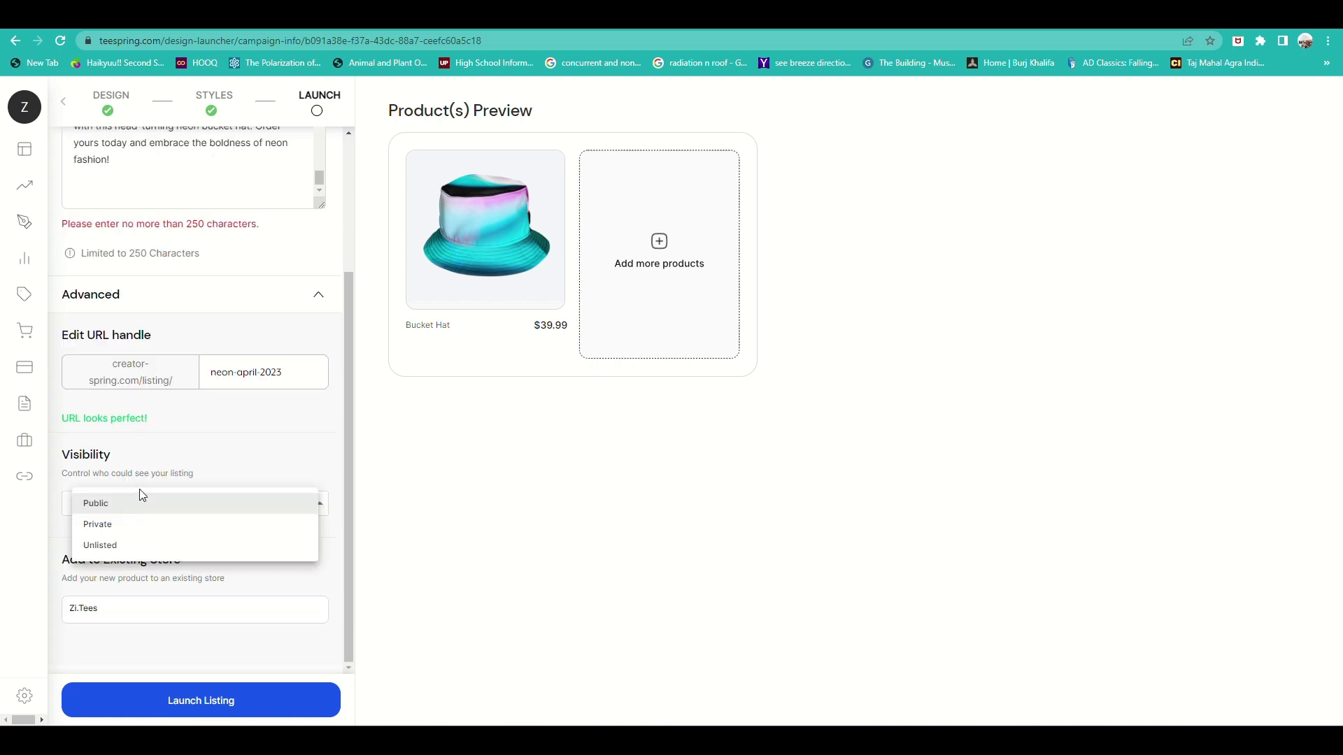
pyautogui.click(94, 510)
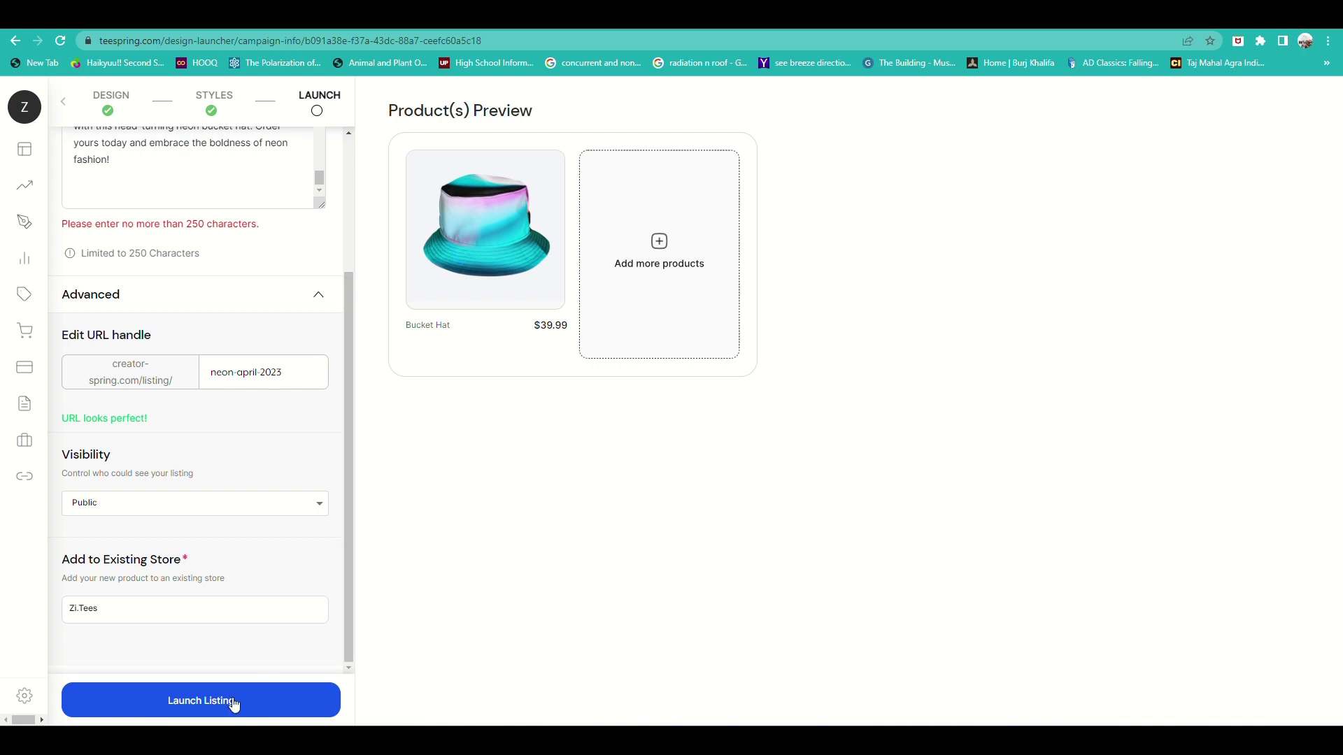
pyautogui.scroll(3, 204, 528)
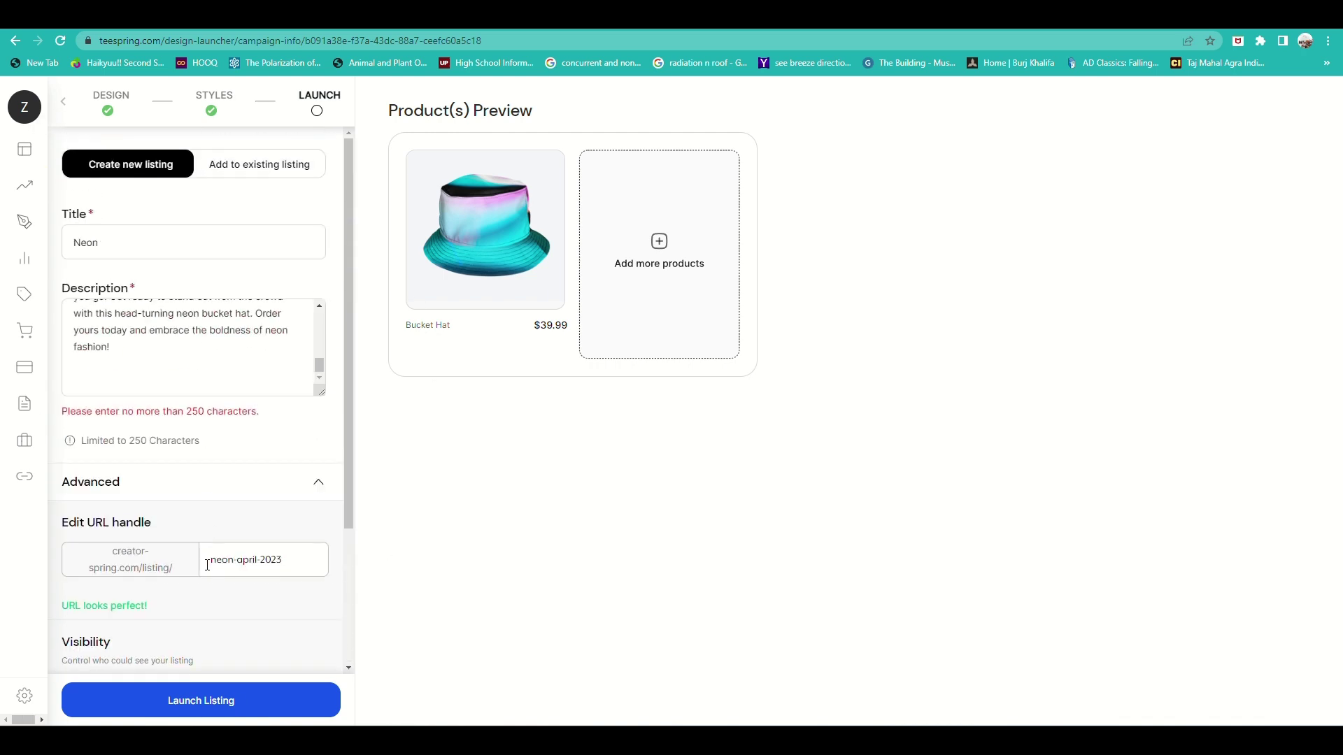
# Step: Launch the Neon listing and wait for the Congratulations page
pyautogui.click(198, 706)
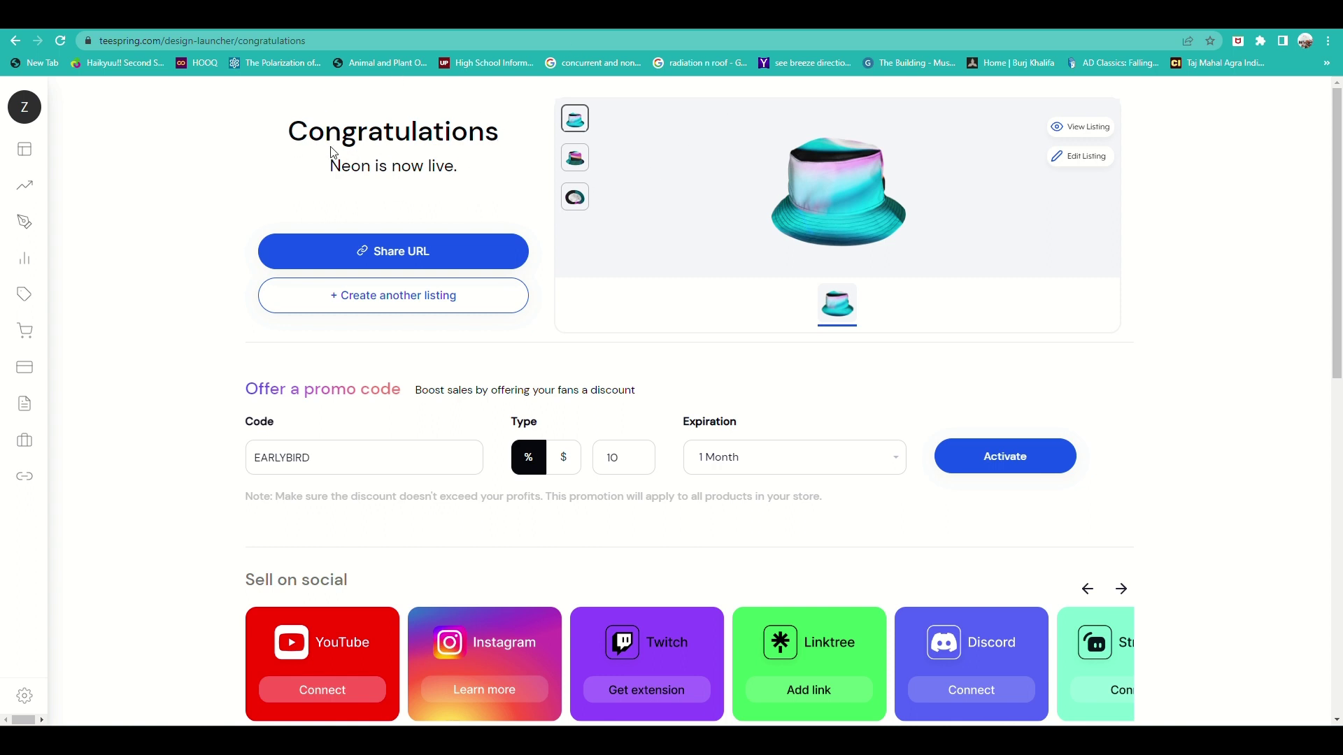
# Step: Open the live Neon listing in the storefront and flip through its hat photos
pyautogui.click(1078, 130)
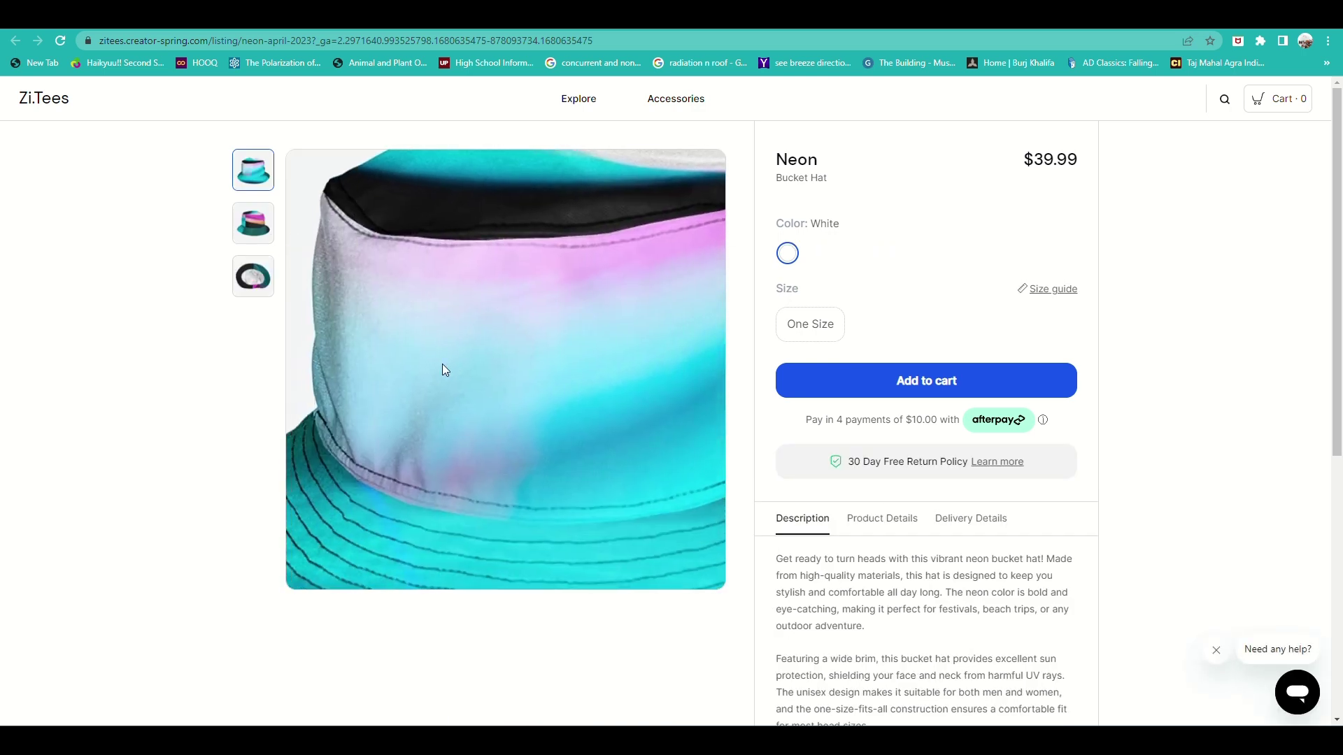
pyautogui.click(264, 231)
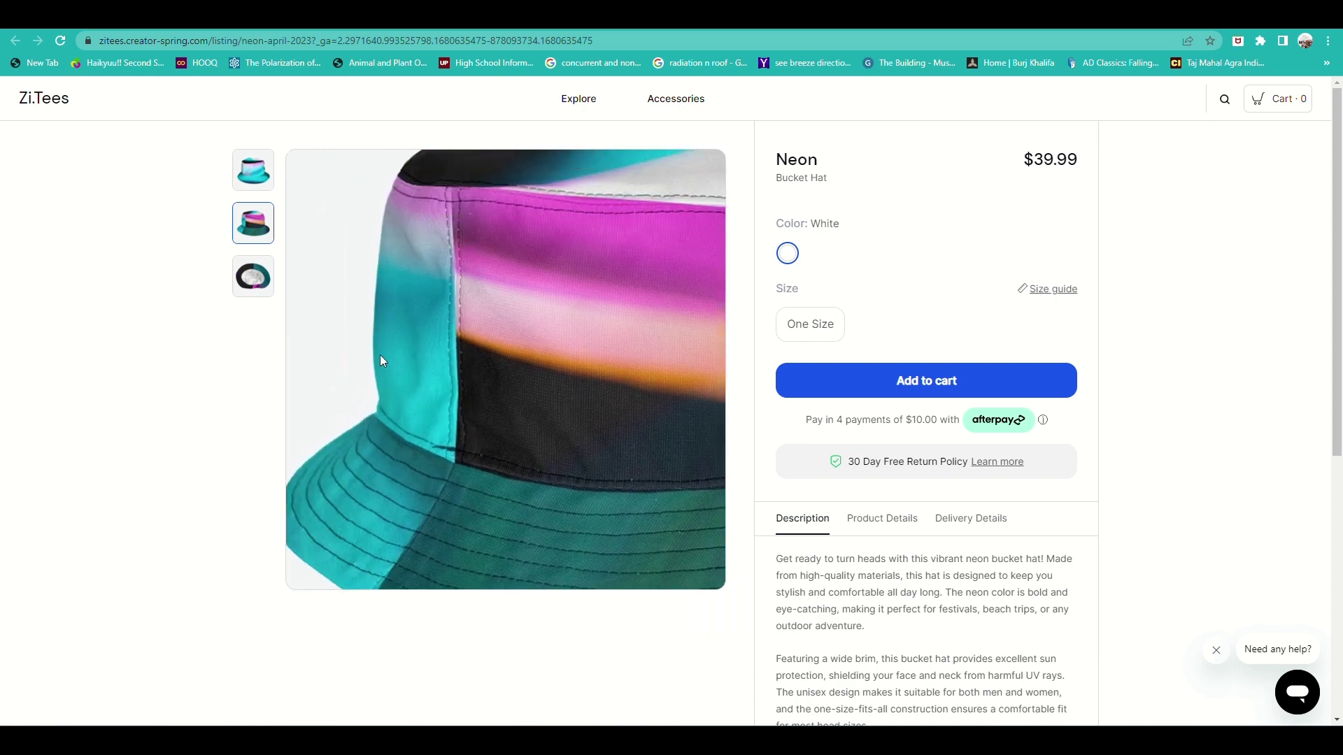
pyautogui.click(269, 181)
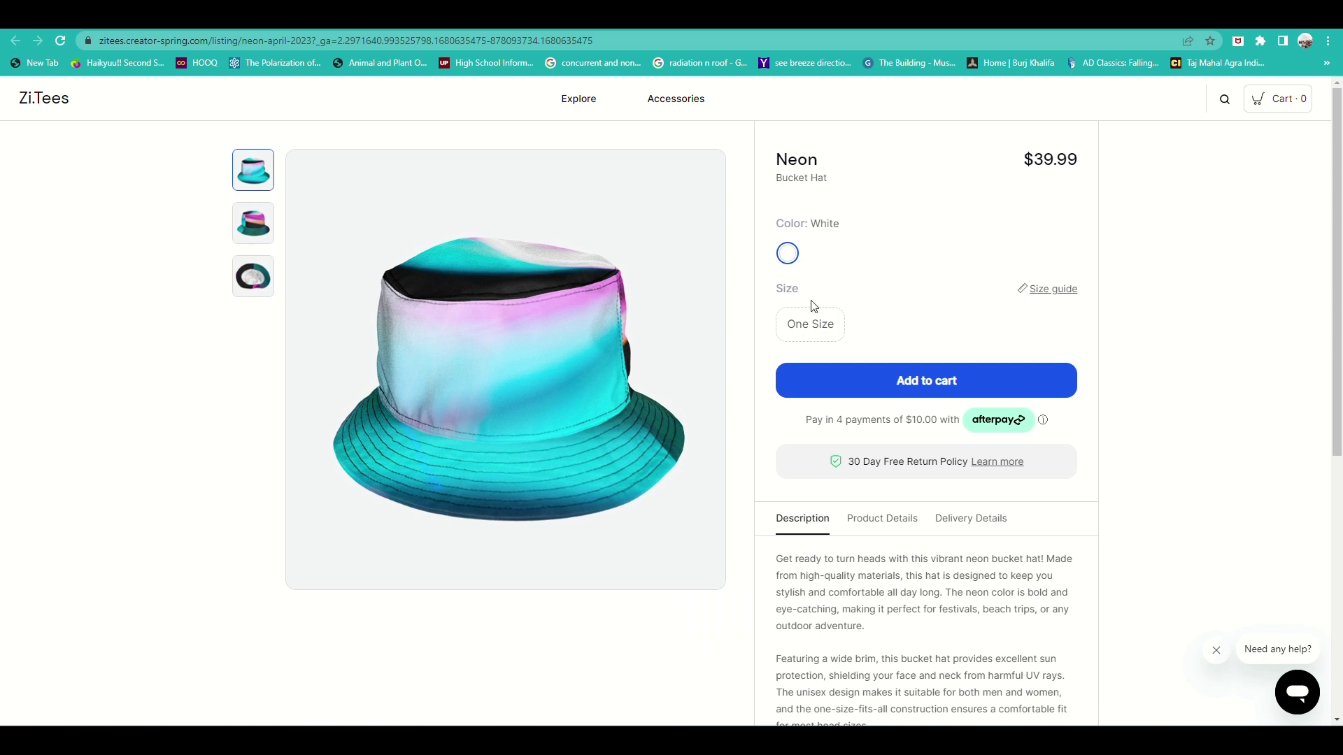
# Step: Check the Product Details, Delivery Details and Description tabs of the listing
pyautogui.scroll(-2, 986, 325)
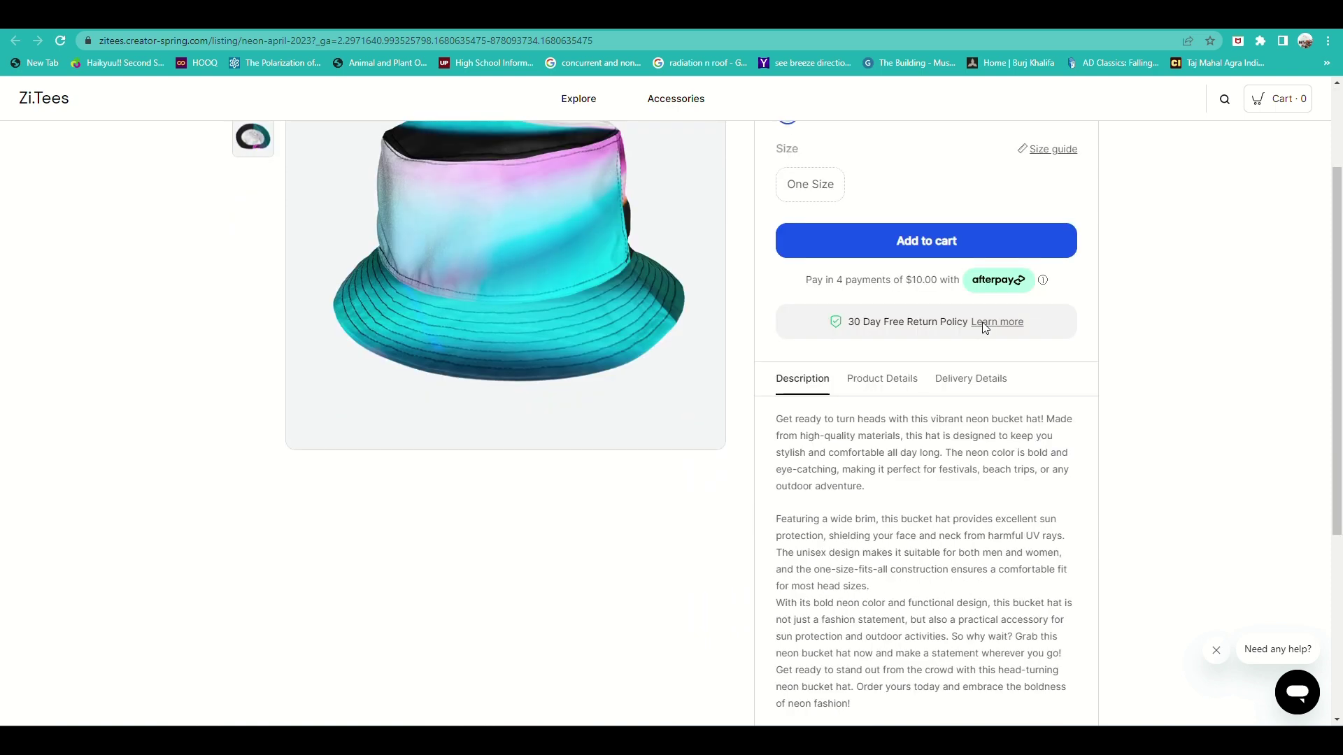
pyautogui.click(895, 384)
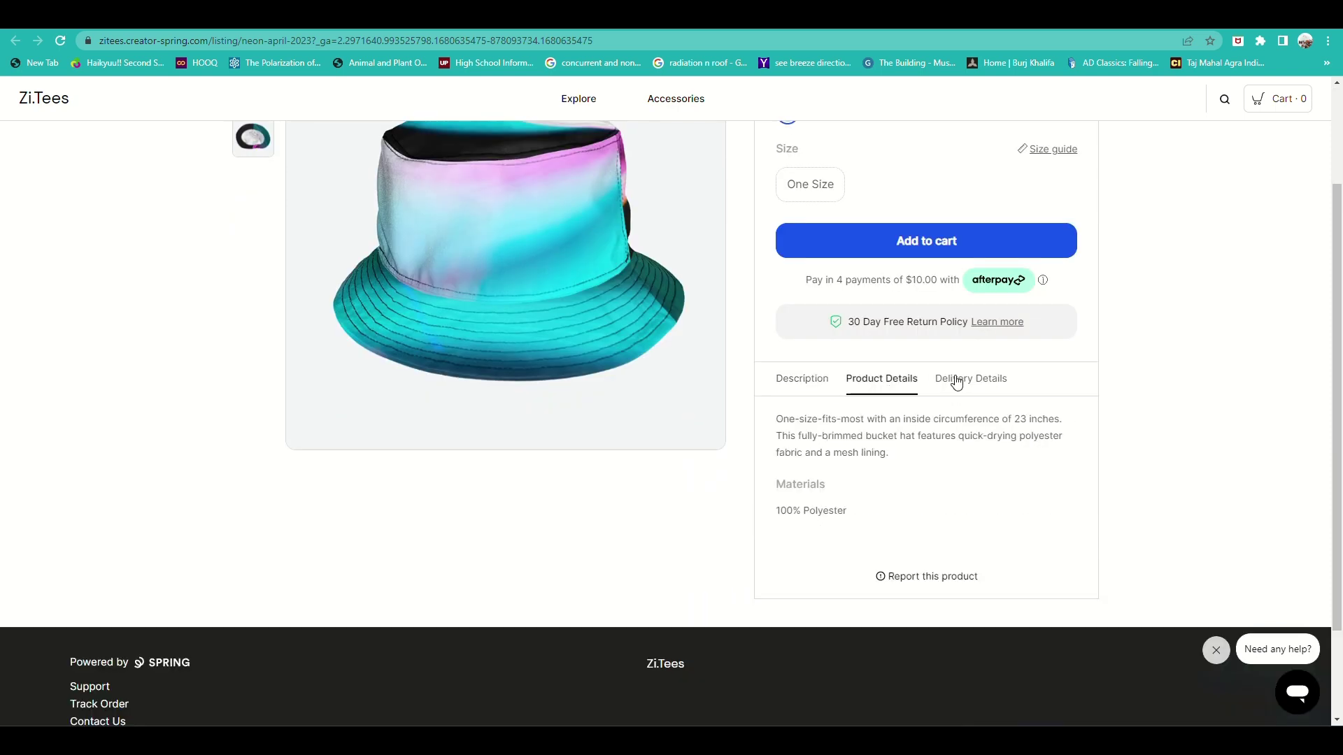
pyautogui.click(958, 382)
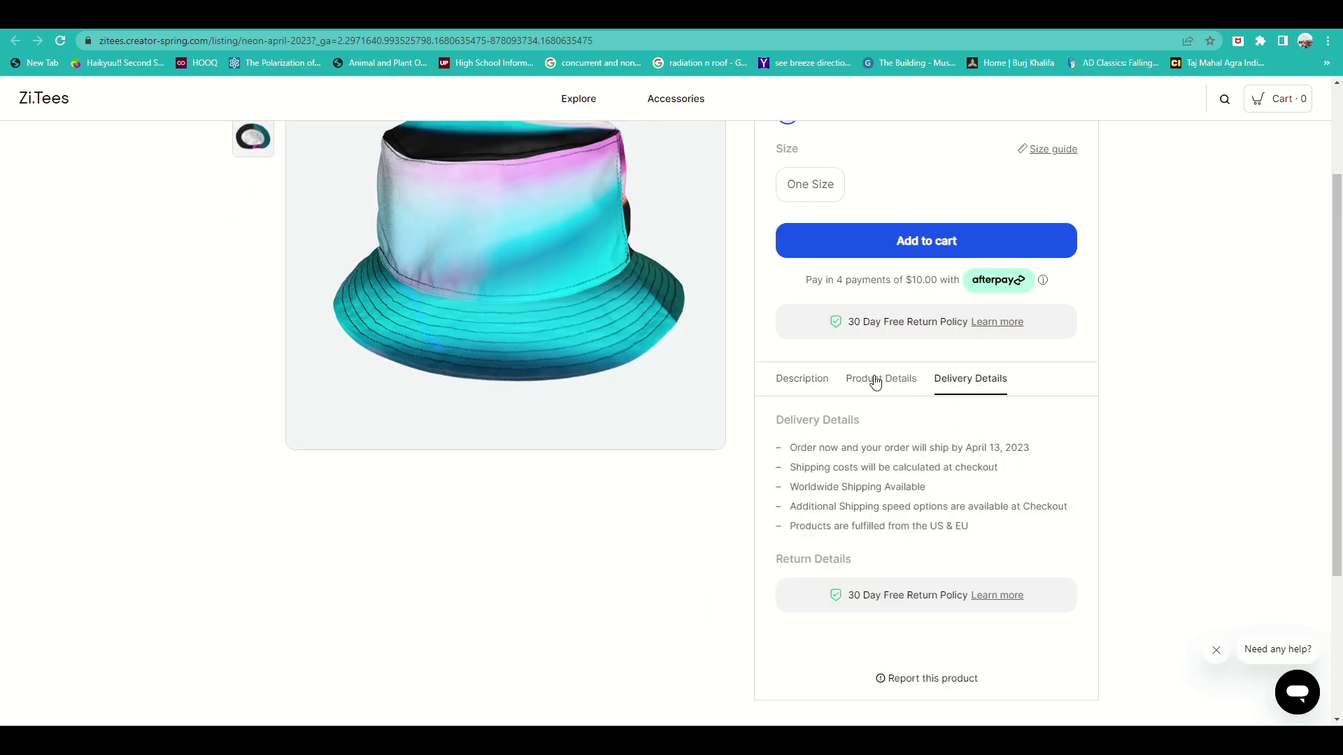
pyautogui.click(803, 384)
pyautogui.scroll(-1, 886, 410)
pyautogui.scroll(-4, 887, 411)
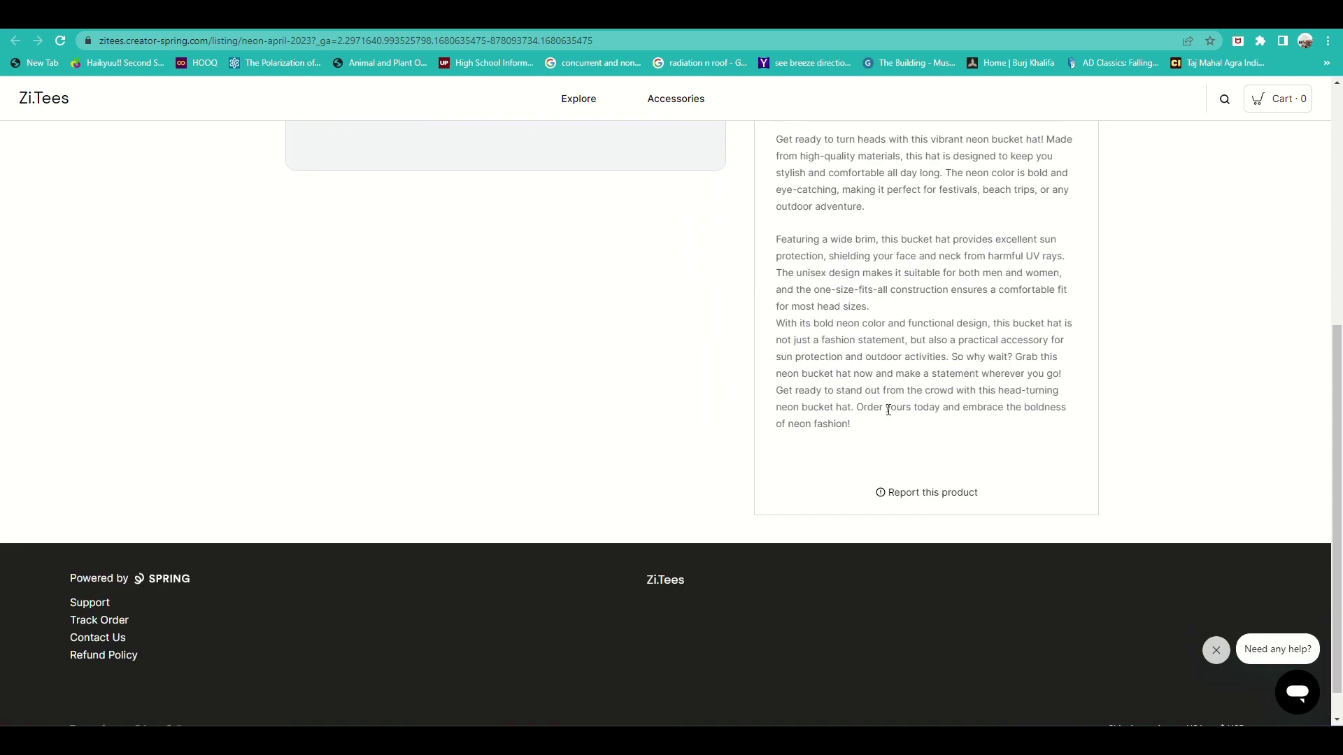
pyautogui.scroll(4, 890, 408)
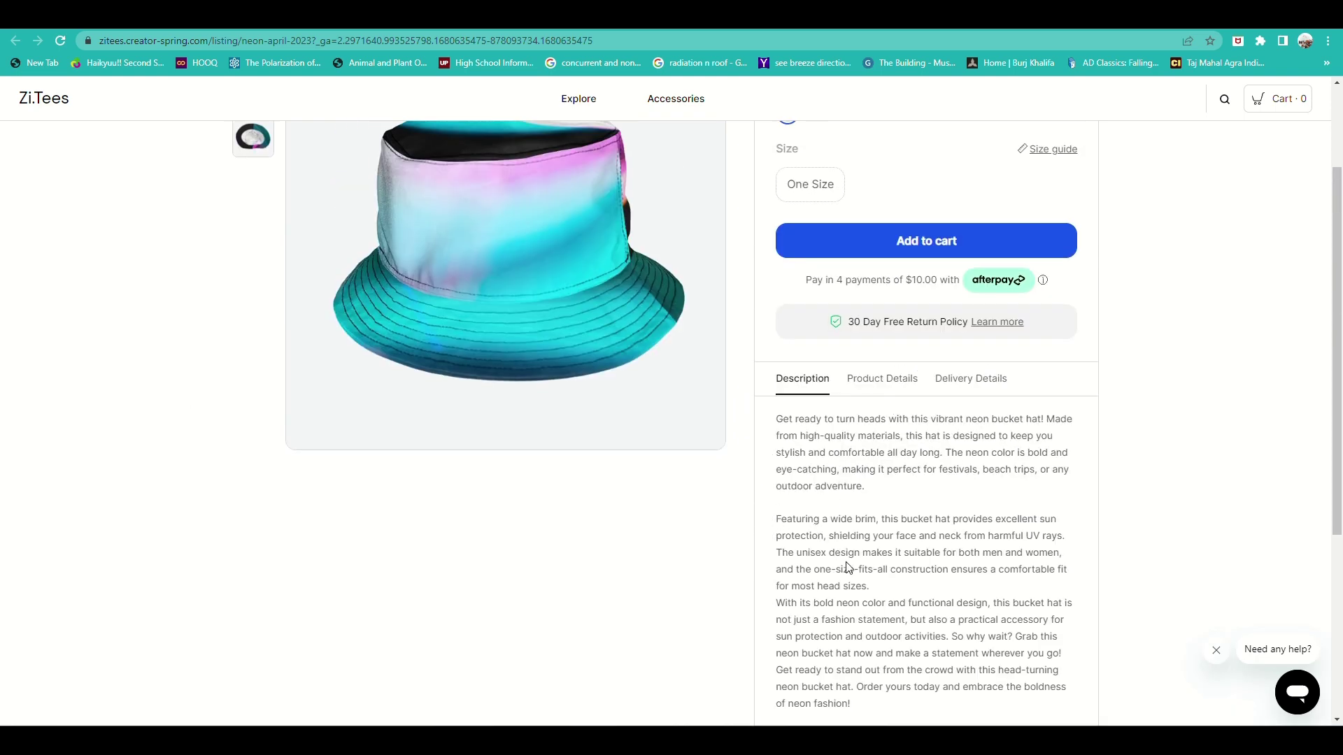
pyautogui.scroll(2, 913, 545)
pyautogui.scroll(-7, 916, 544)
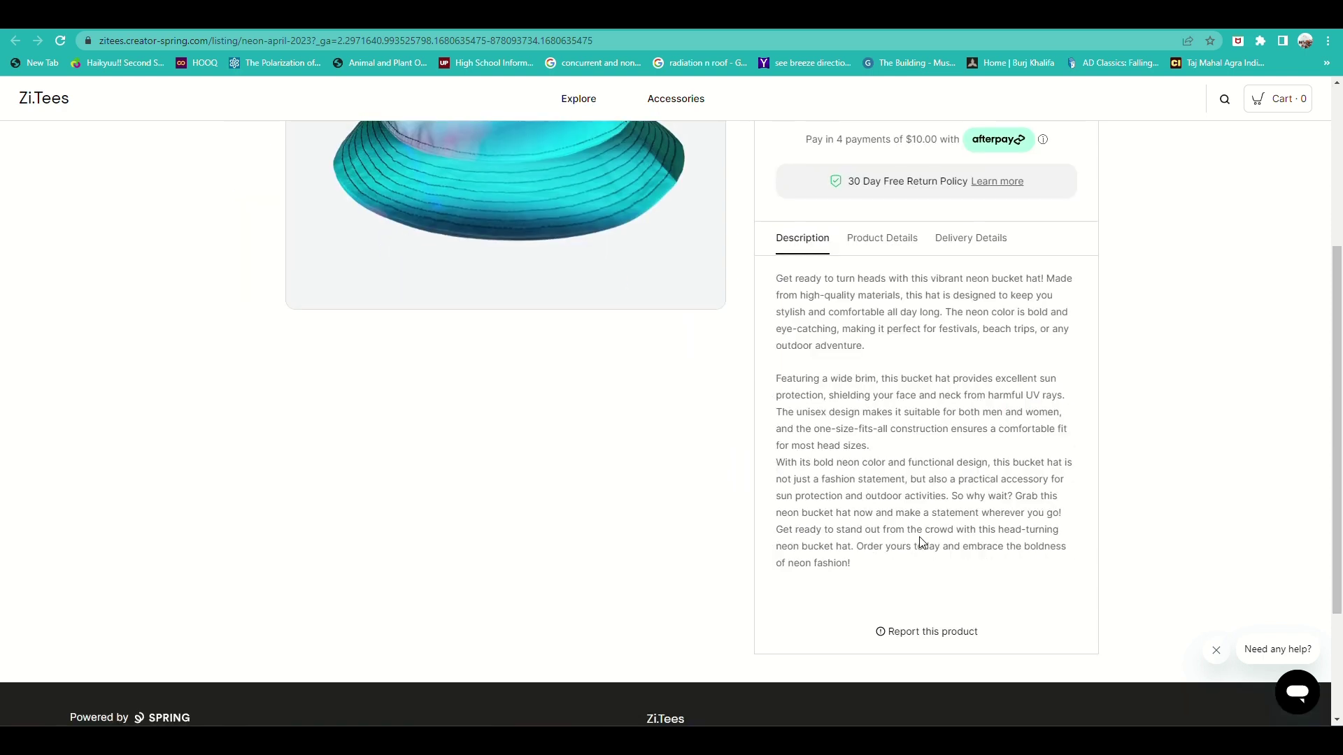
pyautogui.scroll(7, 920, 536)
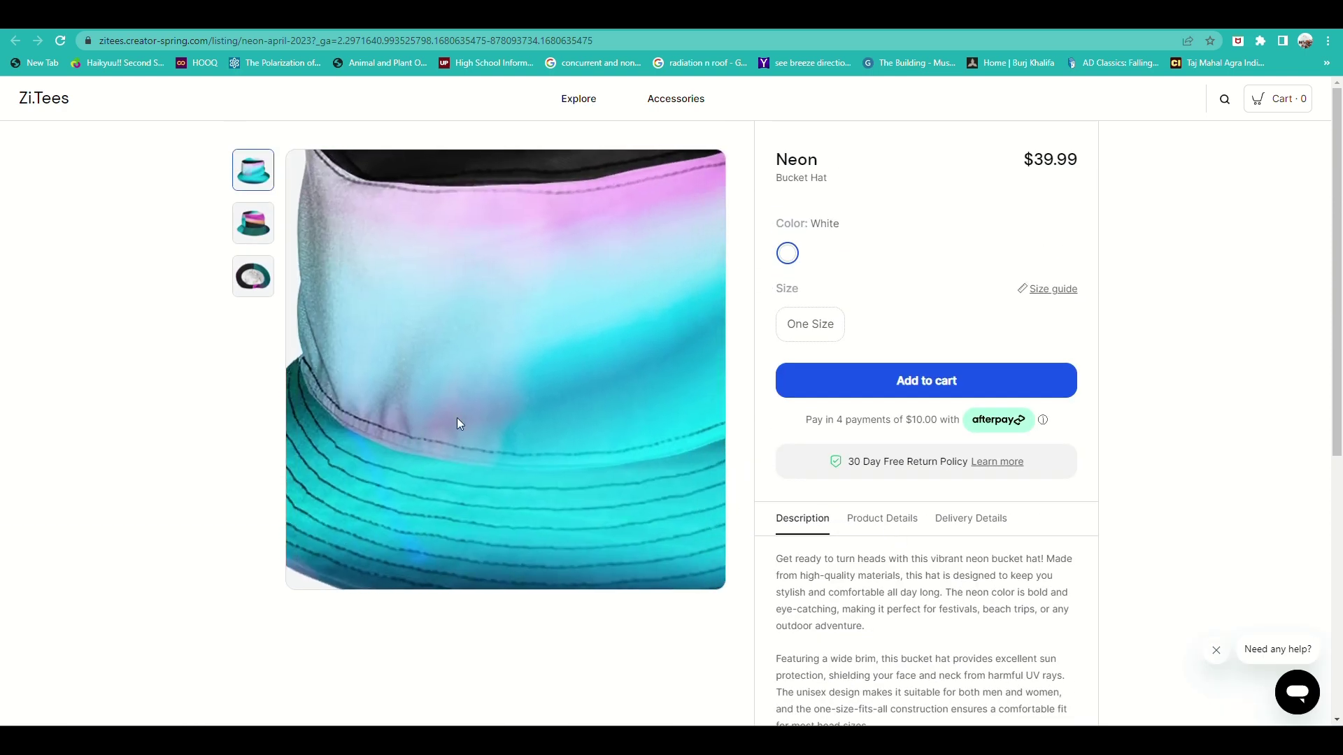
pyautogui.moveTo(640, 94)
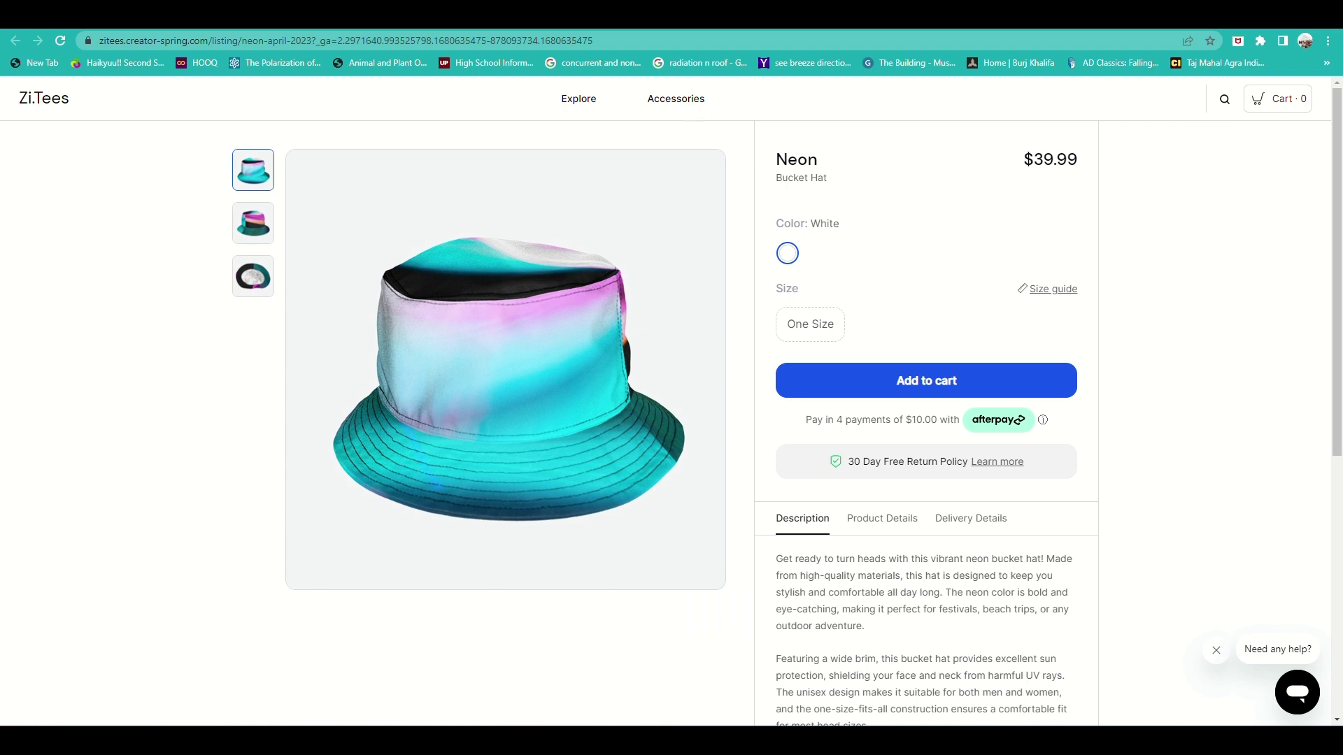